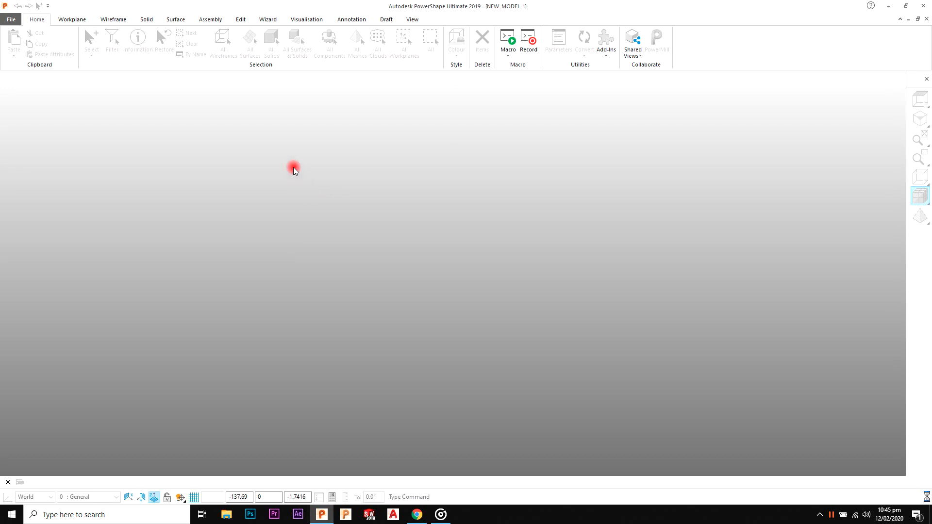
# - Create a workplane at the world origin of the empty model
pyautogui.click(82, 21)
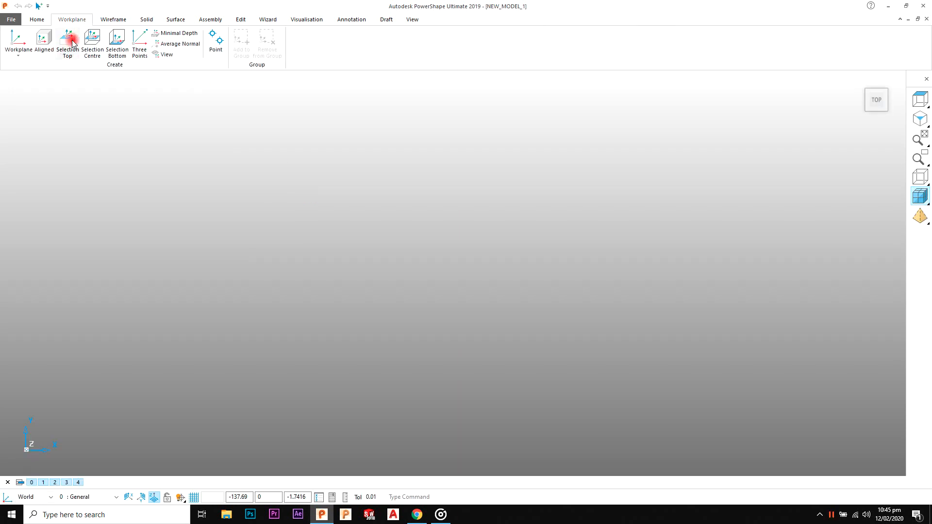
pyautogui.click(18, 39)
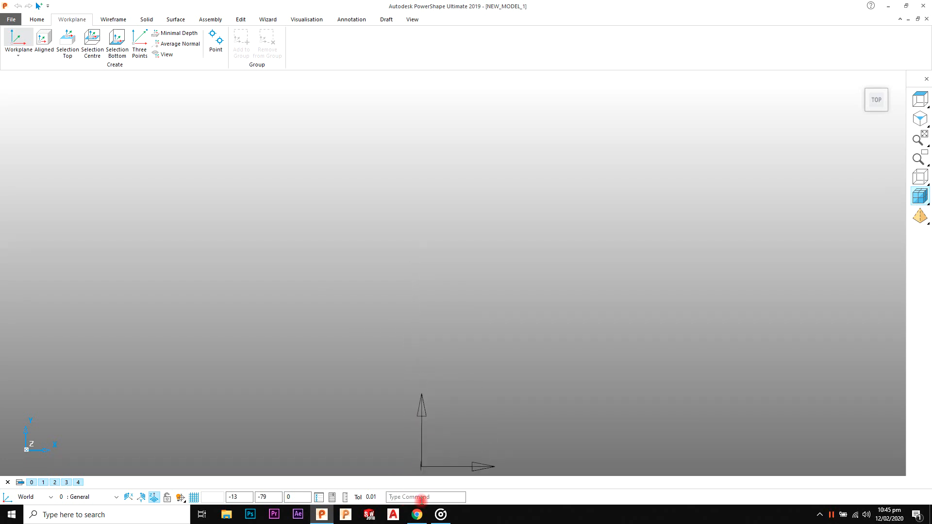
pyautogui.press('Return')
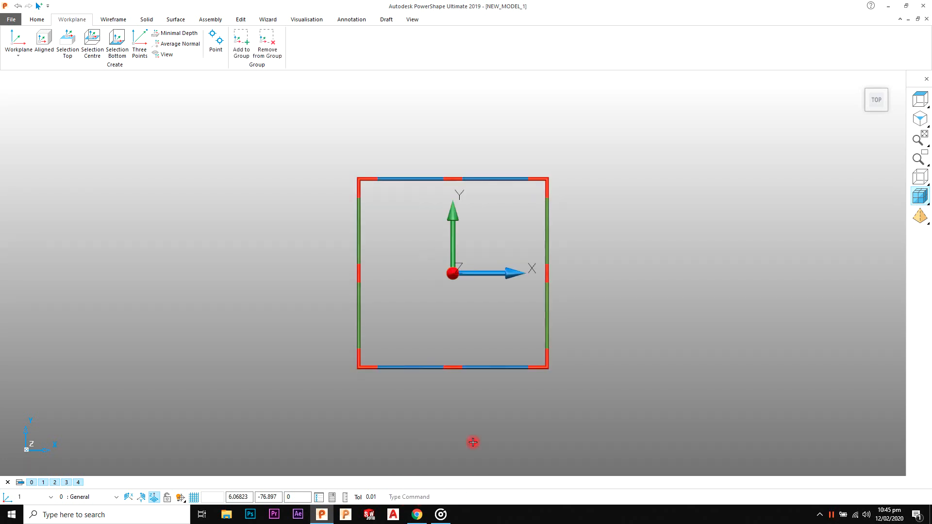
pyautogui.rightClick(599, 110)
pyautogui.click(831, 153)
pyautogui.click(919, 120)
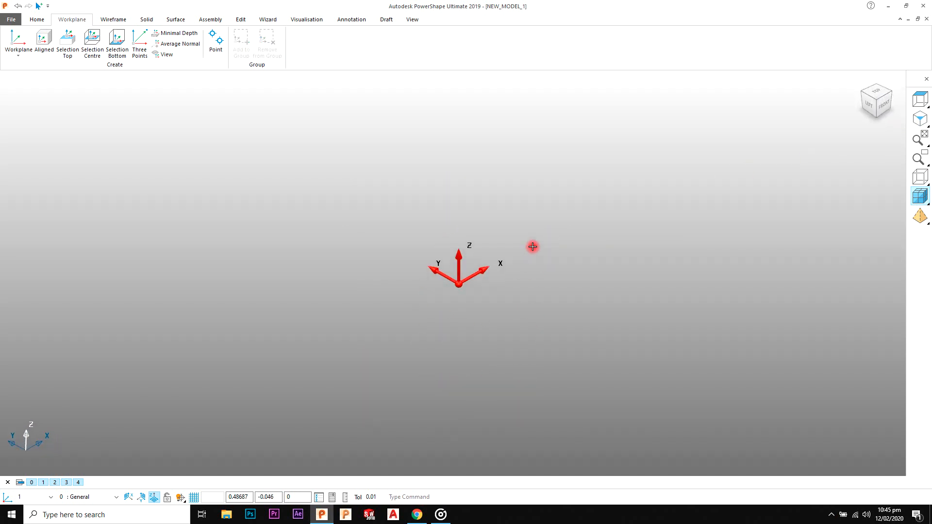
# - Check the bracket drawing in the browser and draw a full circle of radius 30 centred on the workplane origin
pyautogui.hotkey('alt', 'Tab')
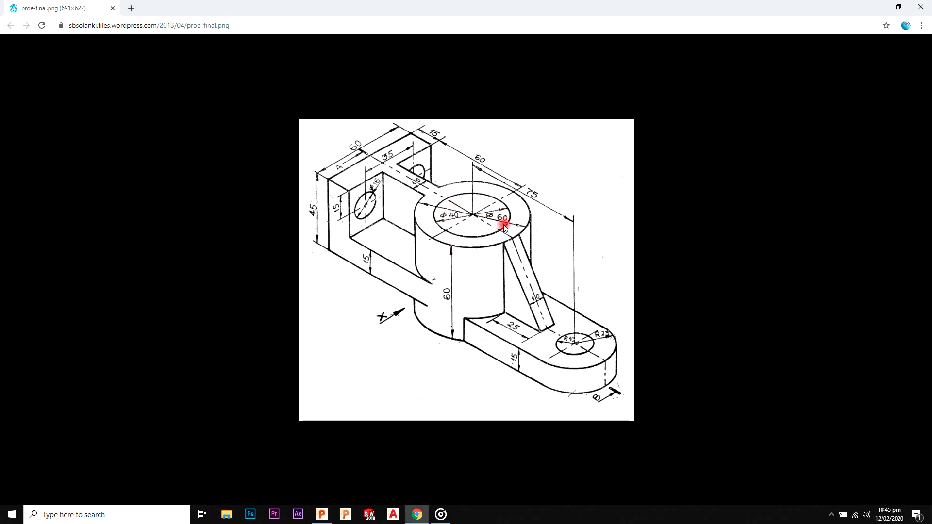
pyautogui.hotkey('alt', 'Tab')
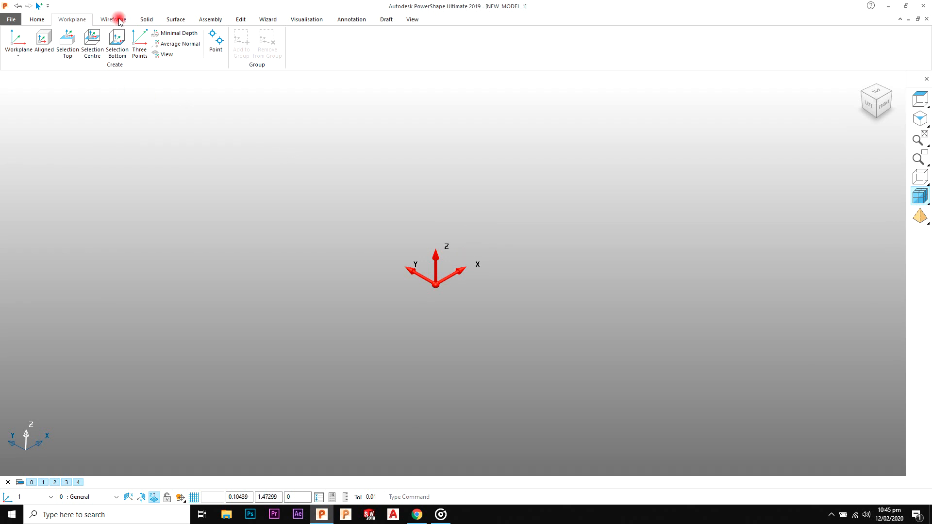
pyautogui.click(34, 43)
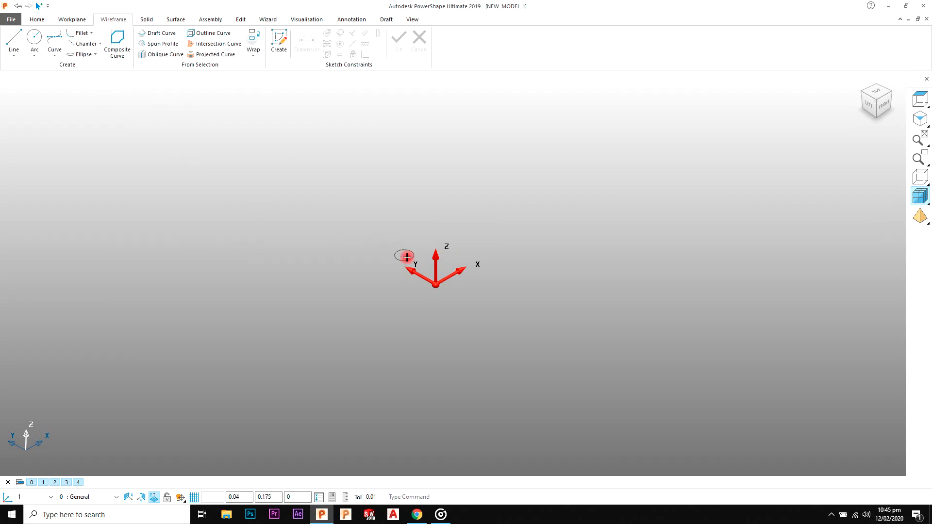
pyautogui.click(436, 284)
pyautogui.rightClick(458, 189)
pyautogui.click(478, 195)
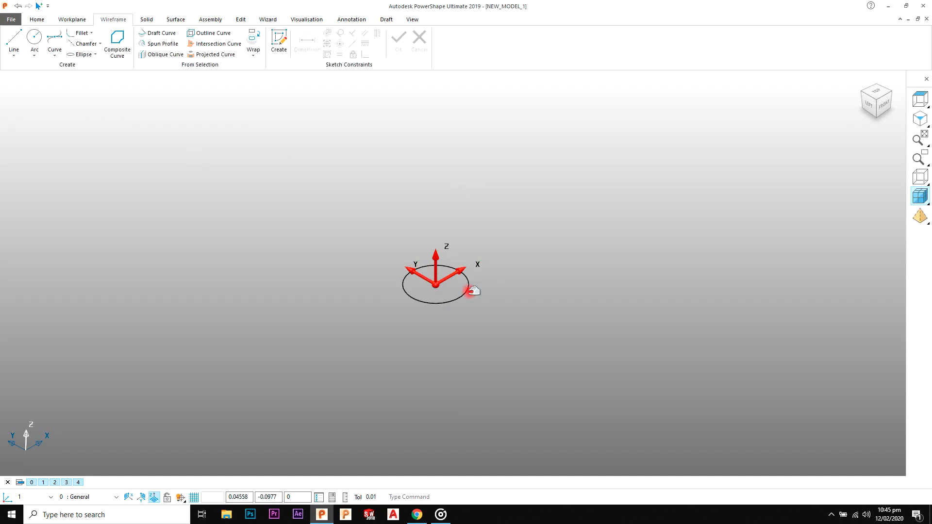
pyautogui.click(208, 177)
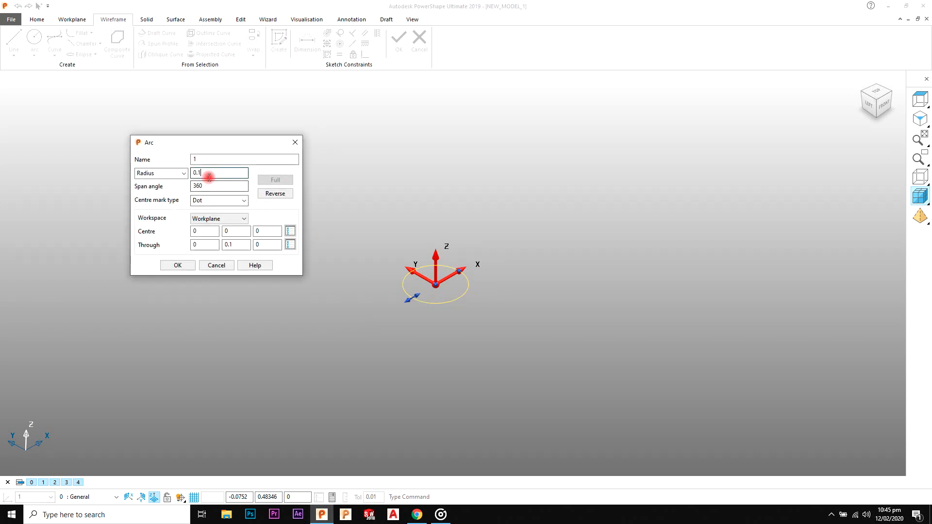
pyautogui.write('30')
pyautogui.click(192, 266)
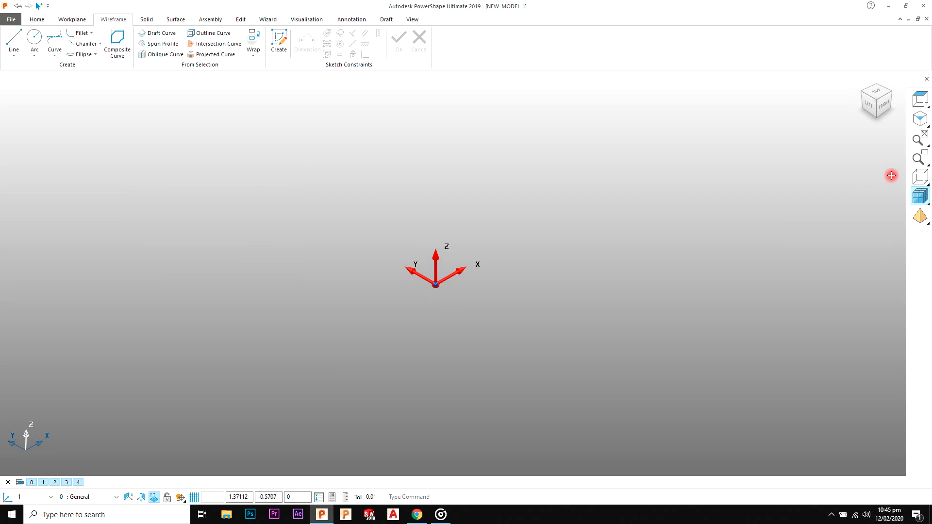
pyautogui.click(917, 140)
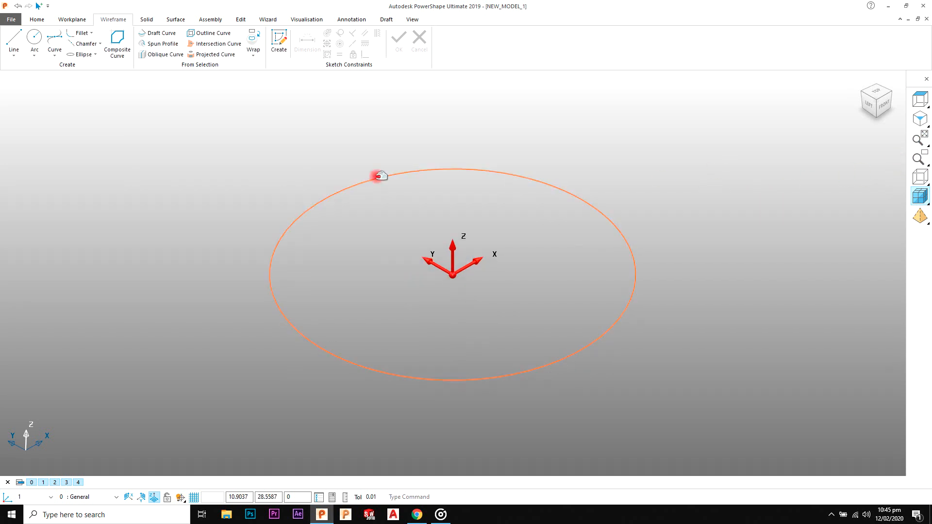
# - Draw a concentric inner circle of radius 20 centred on the workplane origin
pyautogui.click(35, 42)
pyautogui.click(446, 267)
pyautogui.doubleClick(487, 276)
pyautogui.click(203, 178)
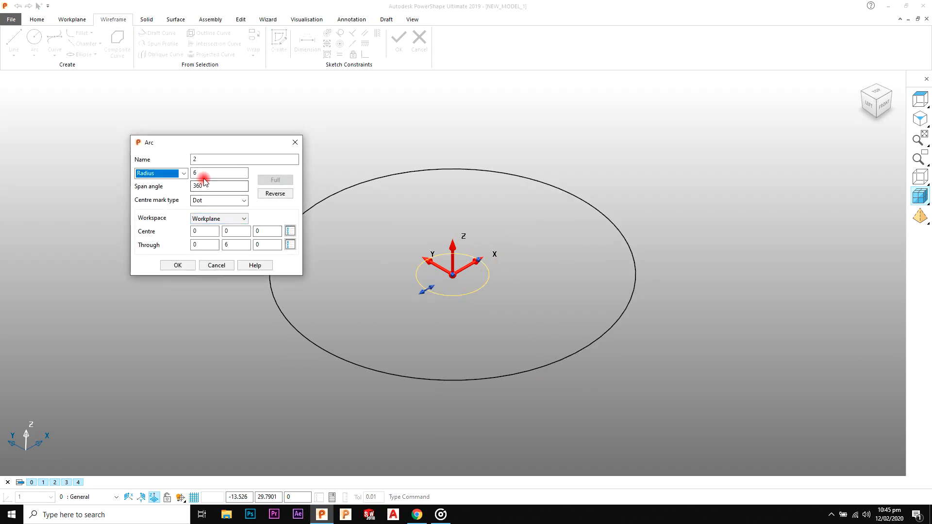
pyautogui.write('20')
pyautogui.click(178, 265)
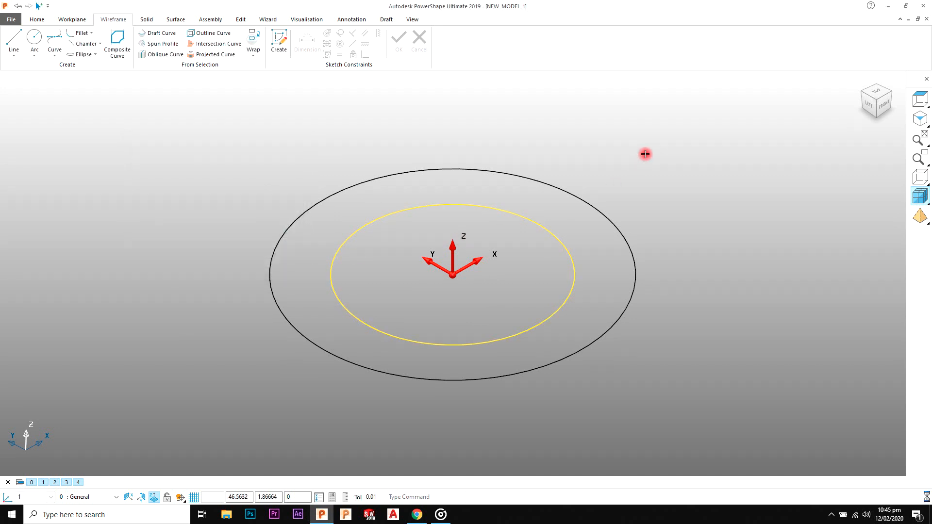
# - Extrude the region between the two circles into a solid tube, 30 in direction 1 and 30 in direction 2
pyautogui.moveTo(652, 197); pyautogui.dragTo(520, 267)
pyautogui.click(142, 25)
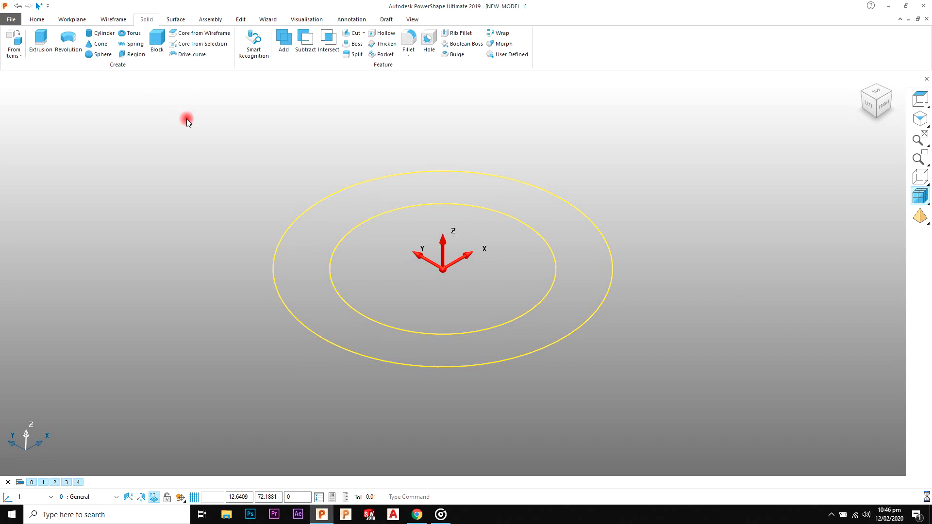
pyautogui.doubleClick(90, 63)
pyautogui.write('40')
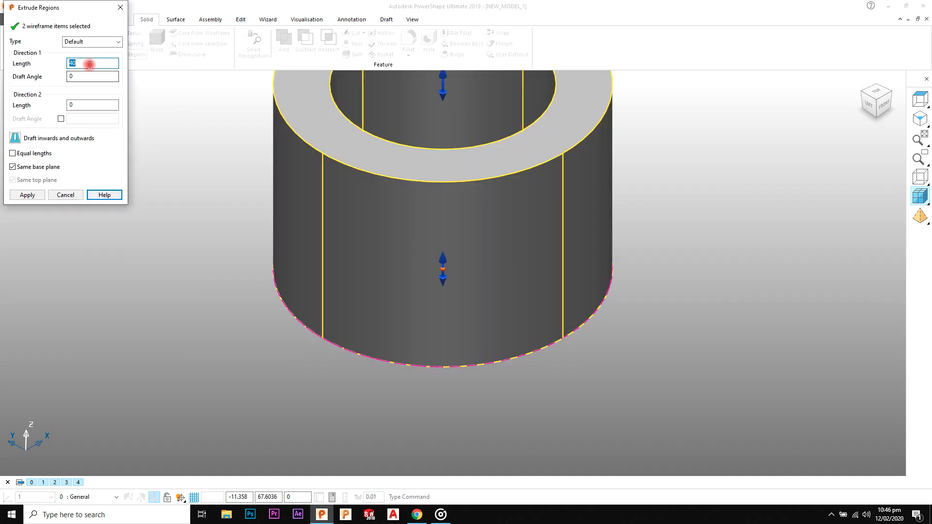
pyautogui.write('30')
pyautogui.press('Return')
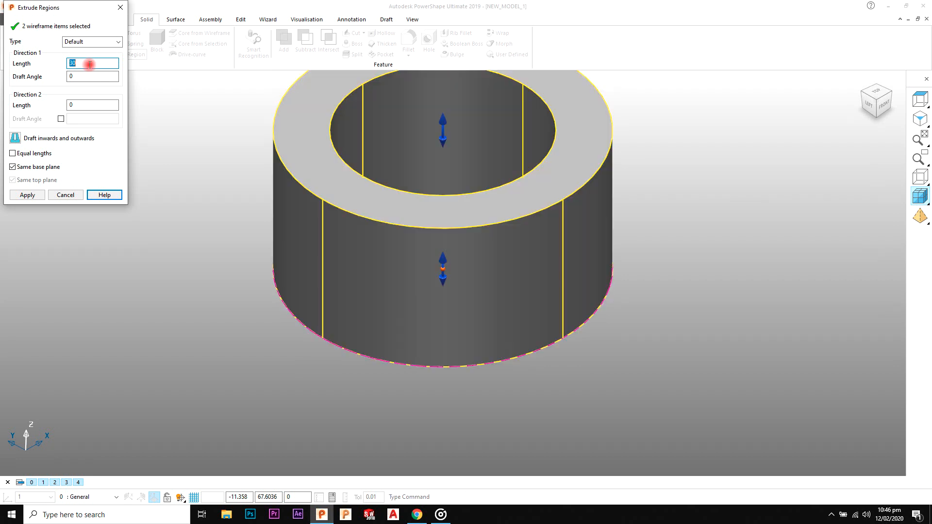
pyautogui.click(95, 106)
pyautogui.write('30')
pyautogui.press('Return')
pyautogui.click(39, 197)
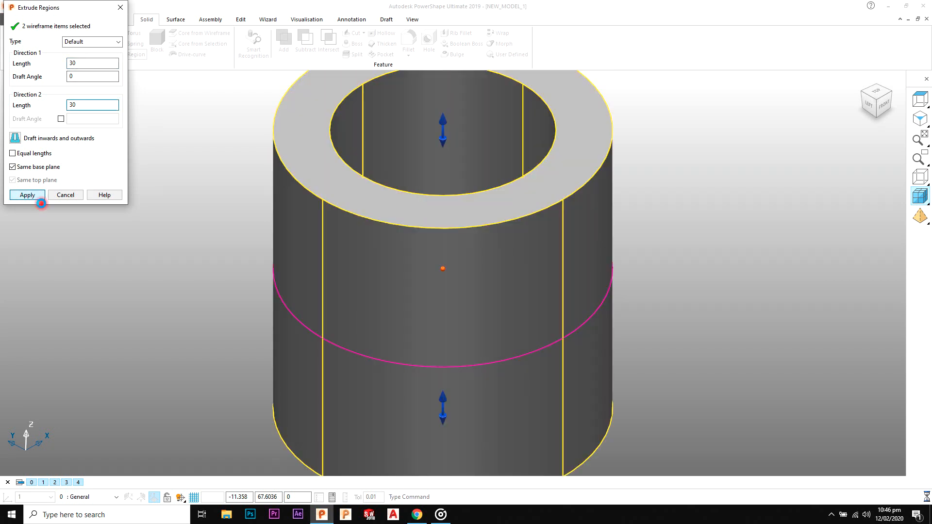
pyautogui.click(71, 199)
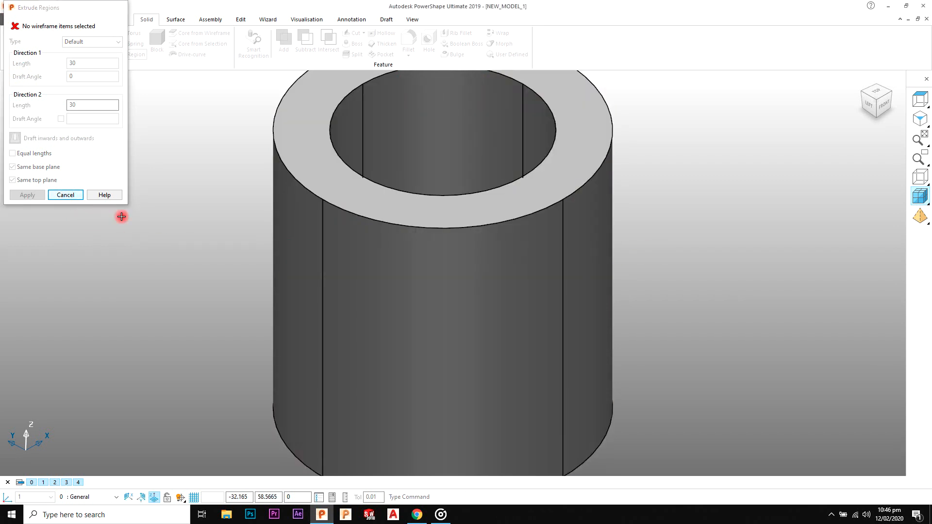
# - Check the bracket drawing in the browser and create a workplane at the bottom centre of the tube
pyautogui.scroll(-3, 457, 313)
pyautogui.keyDown('shift'); pyautogui.moveTo(484, 346); pyautogui.dragTo(498, 320, button='middle'); pyautogui.keyUp('shift')
pyautogui.moveTo(481, 239); pyautogui.dragTo(473, 220, button='middle')
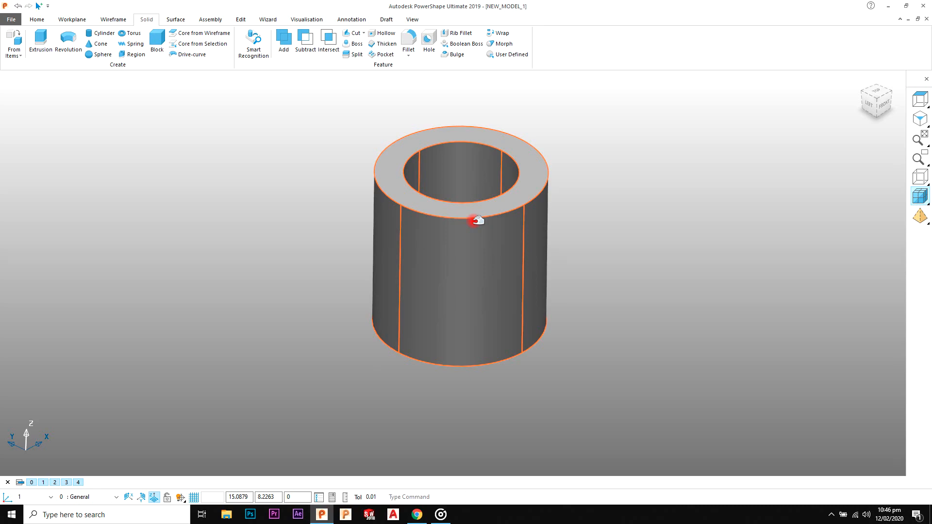
pyautogui.hotkey('alt', 'Tab')
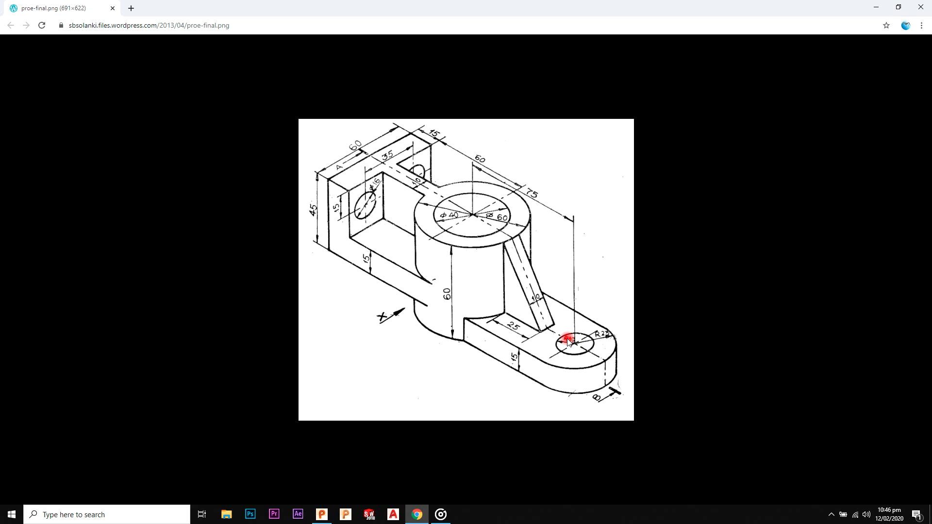
pyautogui.hotkey('alt', 'Tab')
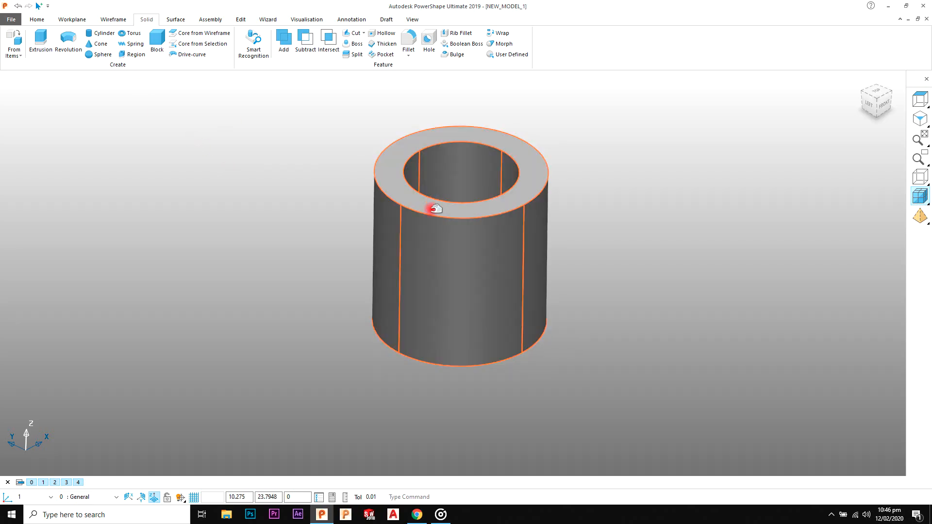
pyautogui.click(432, 209)
pyautogui.click(73, 20)
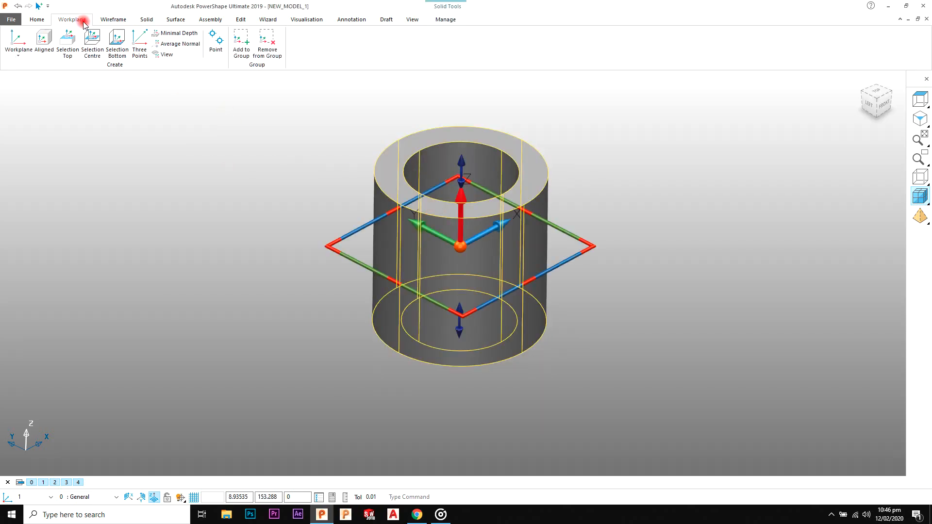
pyautogui.click(117, 42)
pyautogui.click(573, 151)
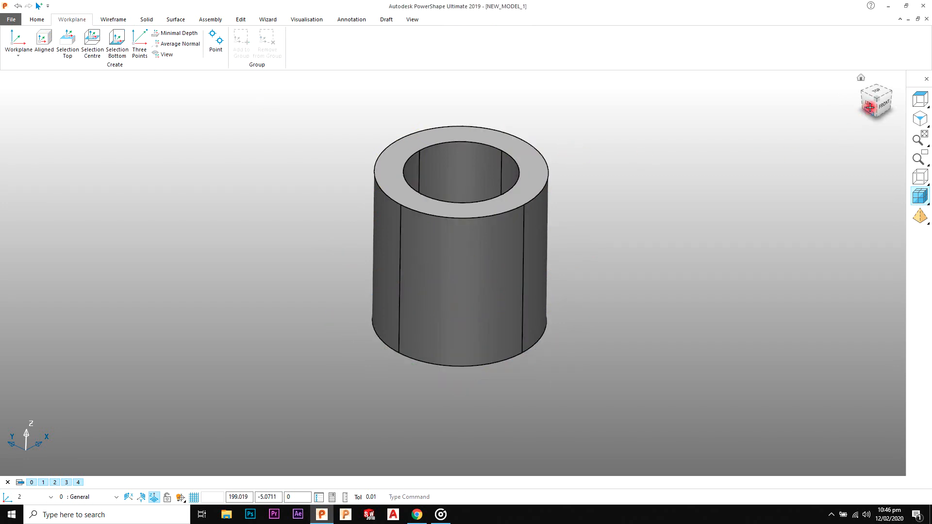
# - Set up full-circle drawing on the bottom workplane in the top view, checking the end hole's position in the browser drawing
pyautogui.click(876, 93)
pyautogui.scroll(-5, 485, 287)
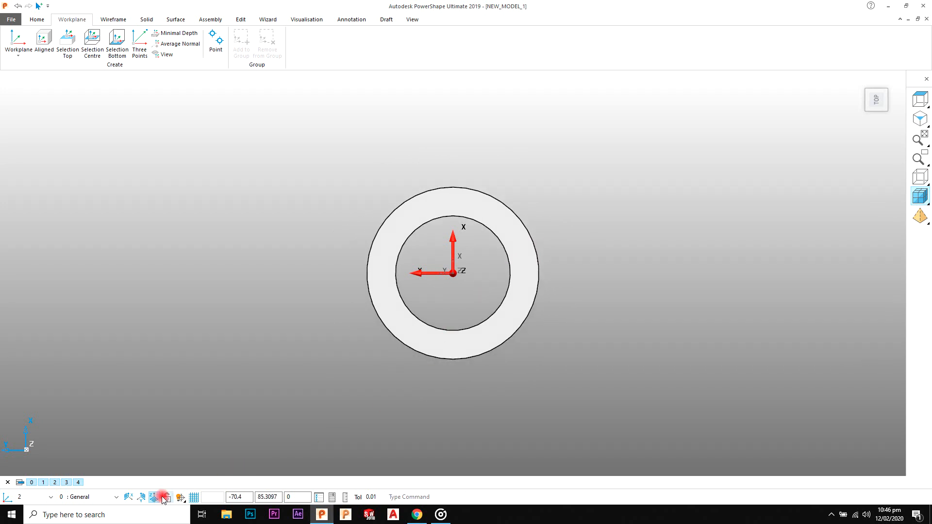
pyautogui.hotkey('alt', 'Tab')
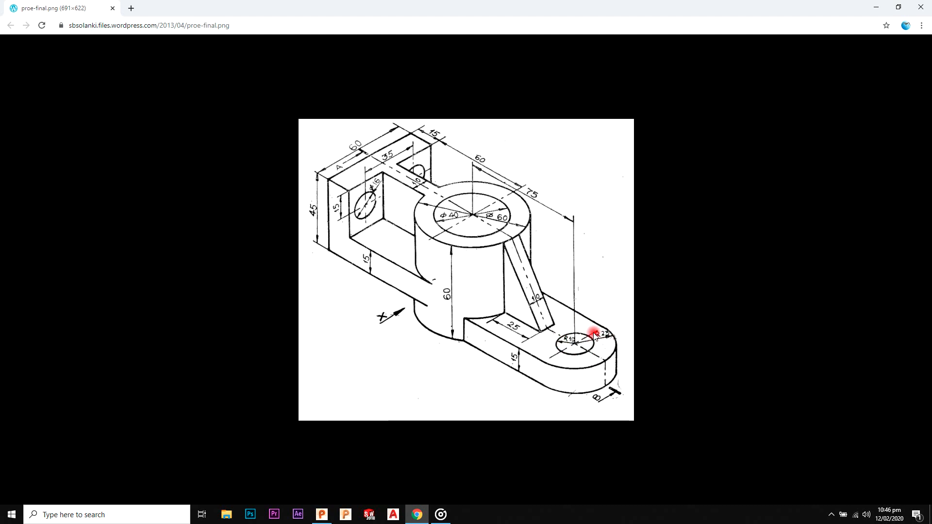
pyautogui.hotkey('alt', 'Tab')
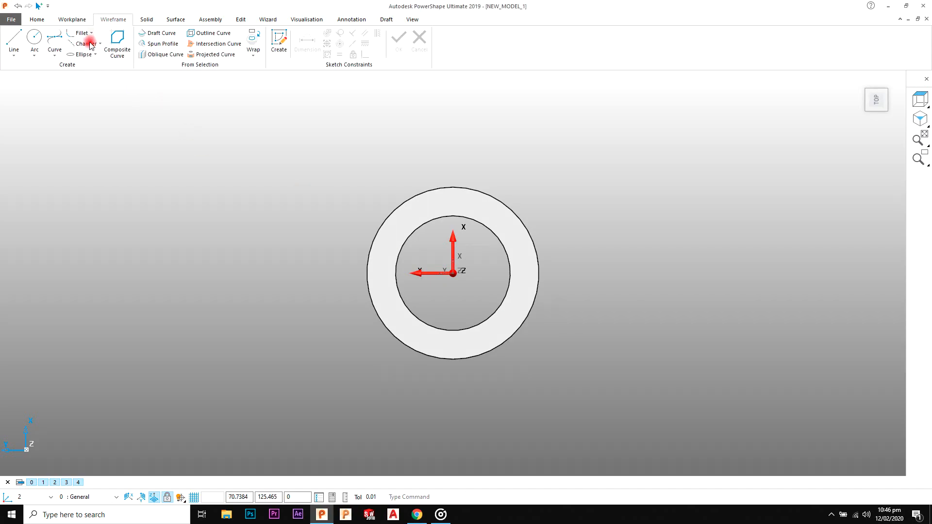
pyautogui.click(32, 39)
pyautogui.hotkey('alt', 'Tab')
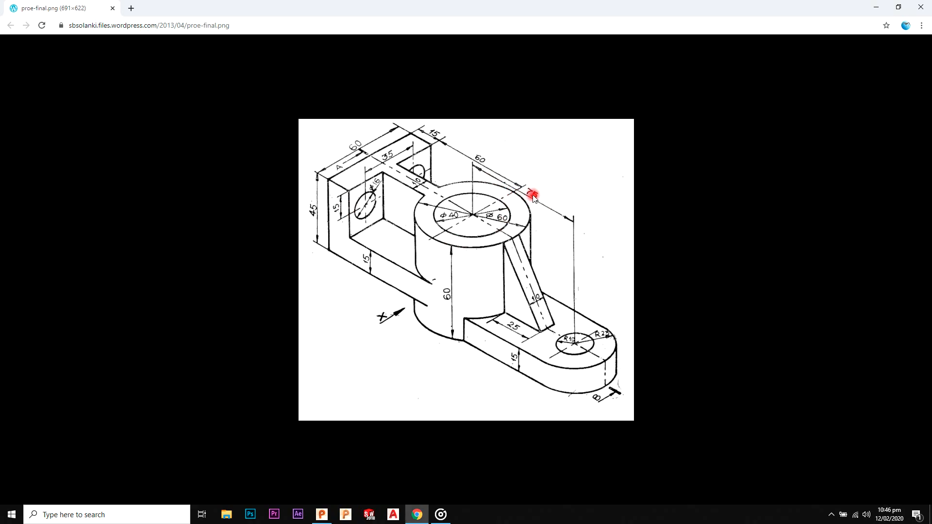
pyautogui.hotkey('alt', 'Tab')
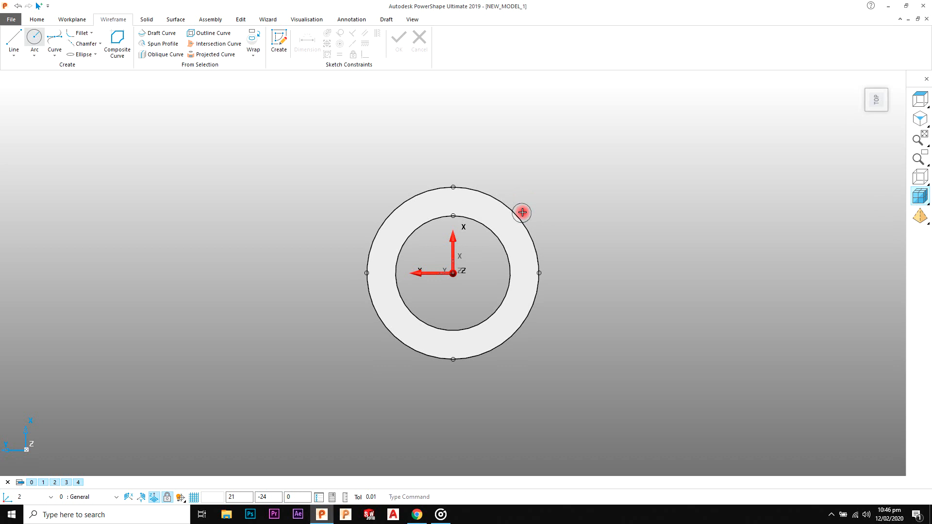
pyautogui.click(522, 212)
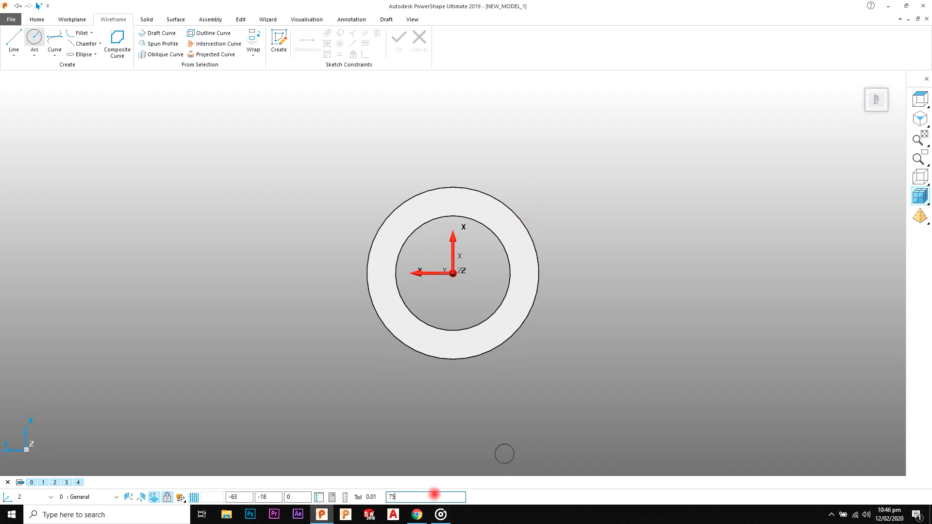
pyautogui.press('Return')
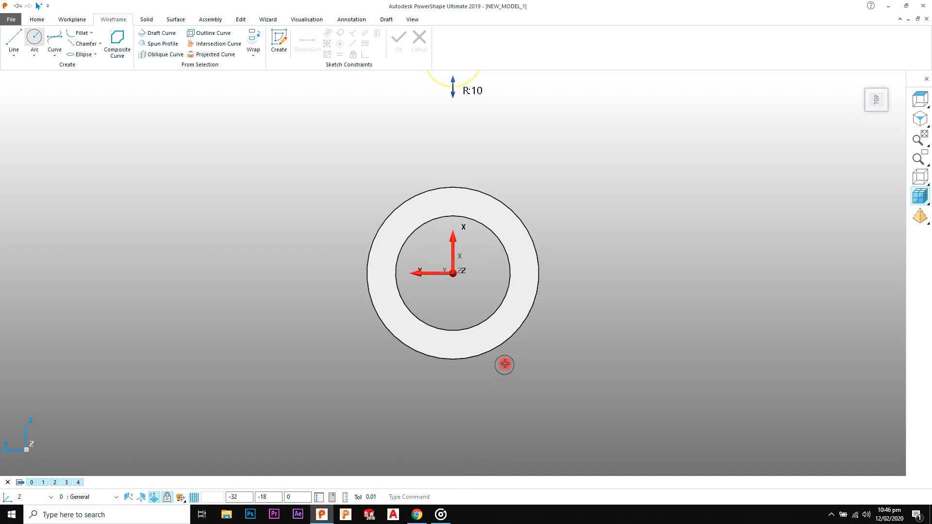
pyautogui.write('z')
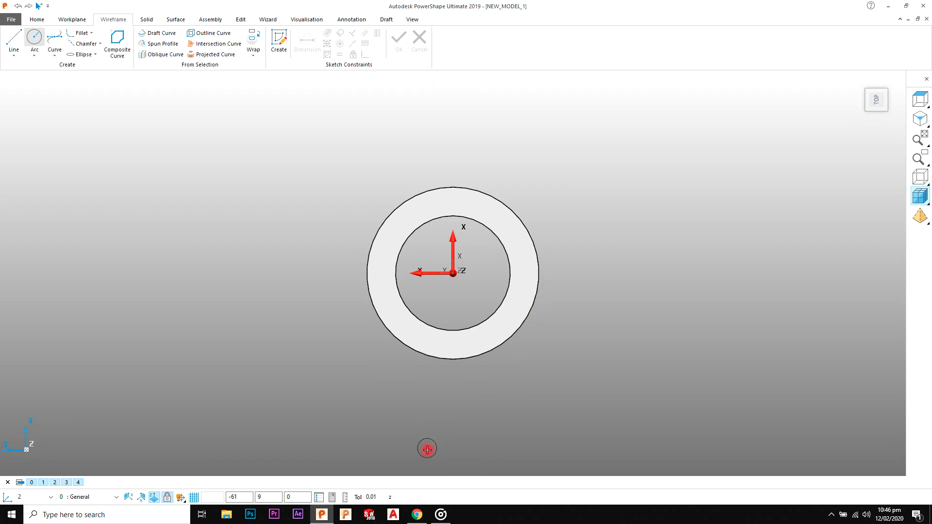
pyautogui.press('Return')
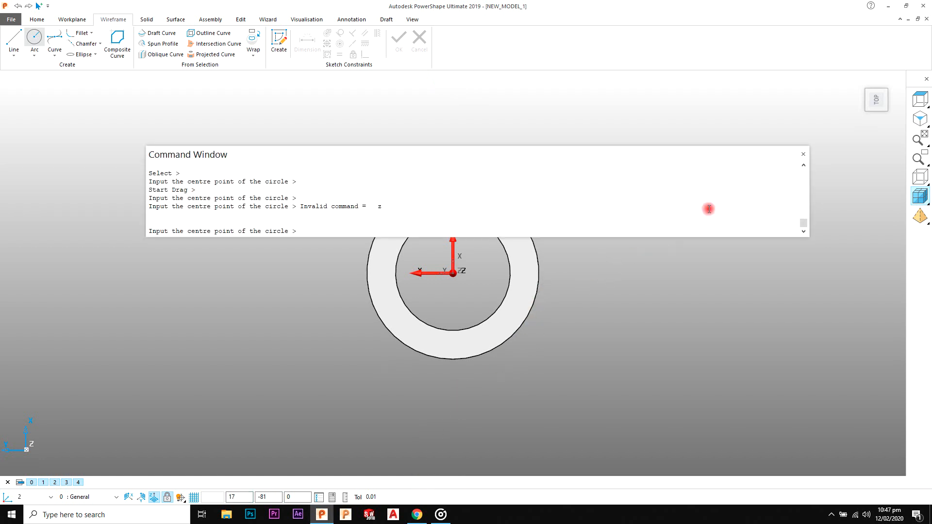
pyautogui.click(802, 154)
# - Place a radius 10 circle centred 75 from the tube axis along the bottom workplane's negative Y direction
pyautogui.click(431, 497)
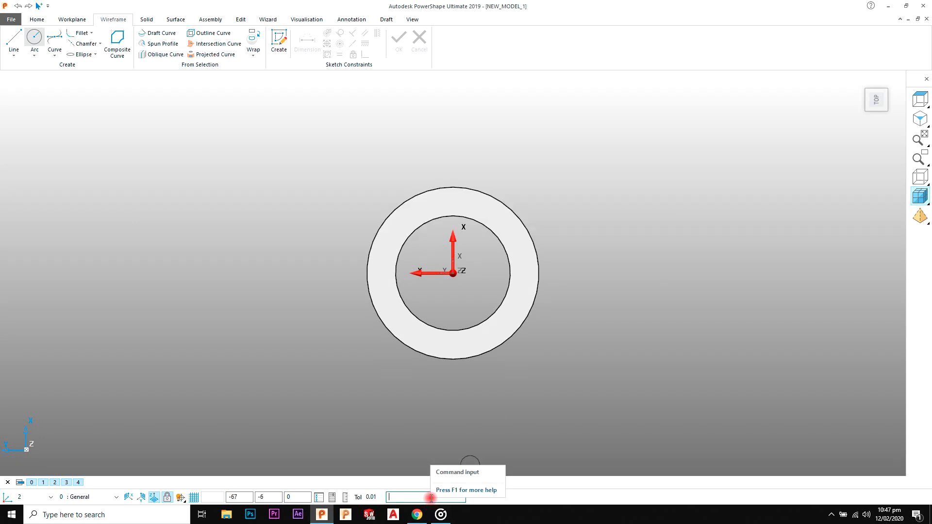
pyautogui.write('0')
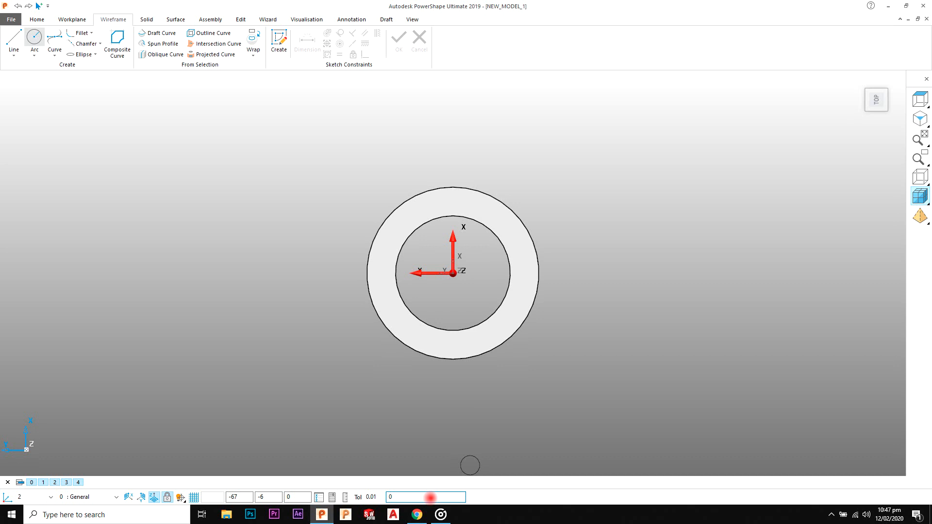
pyautogui.press('Return')
pyautogui.rightClick(562, 189)
pyautogui.click(574, 194)
pyautogui.scroll(-1, 634, 294)
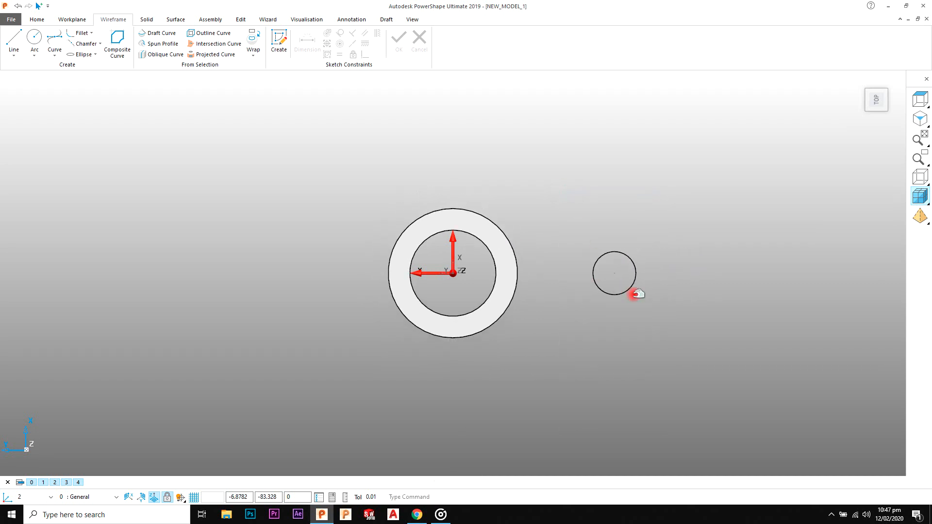
# - Check the end hole in the browser drawing and in its arc settings, and place another full circle concentric with it
pyautogui.click(592, 266)
pyautogui.hotkey('alt', 'Tab')
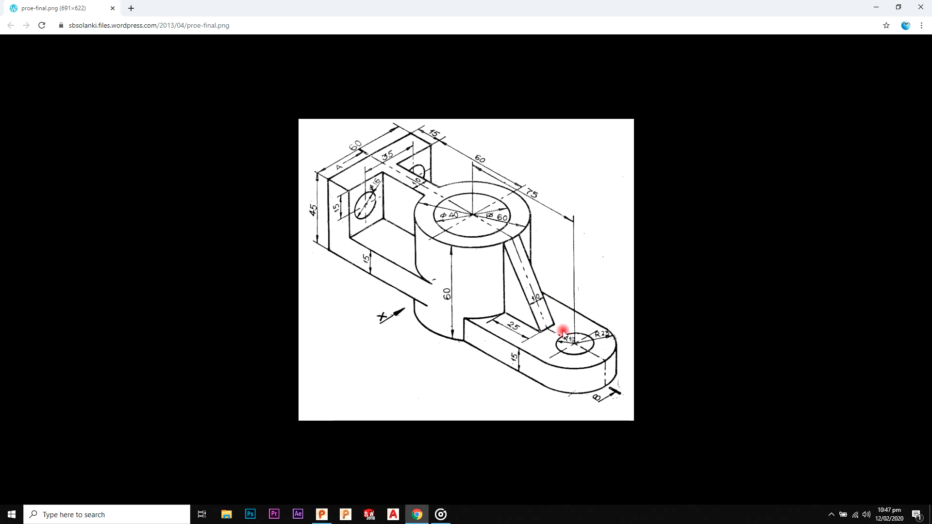
pyautogui.hotkey('alt', 'Tab')
pyautogui.doubleClick(602, 244)
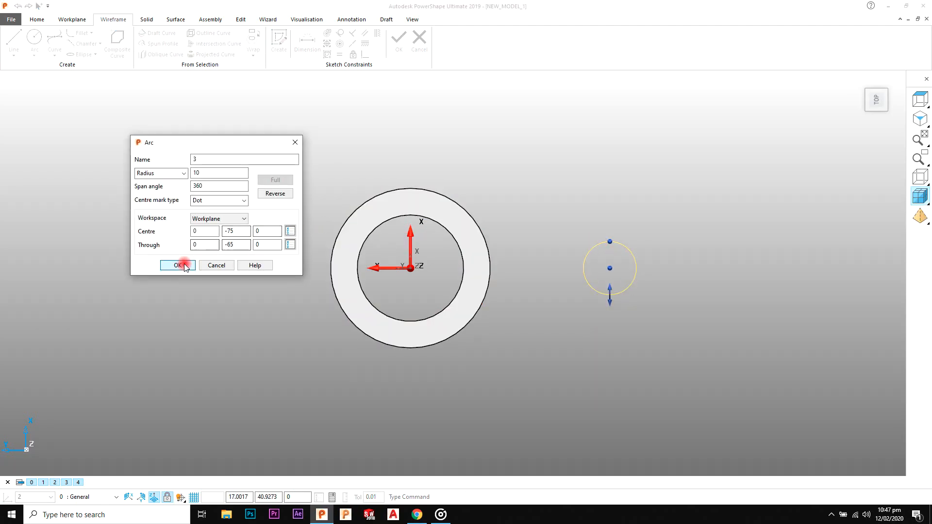
pyautogui.click(180, 264)
pyautogui.click(34, 41)
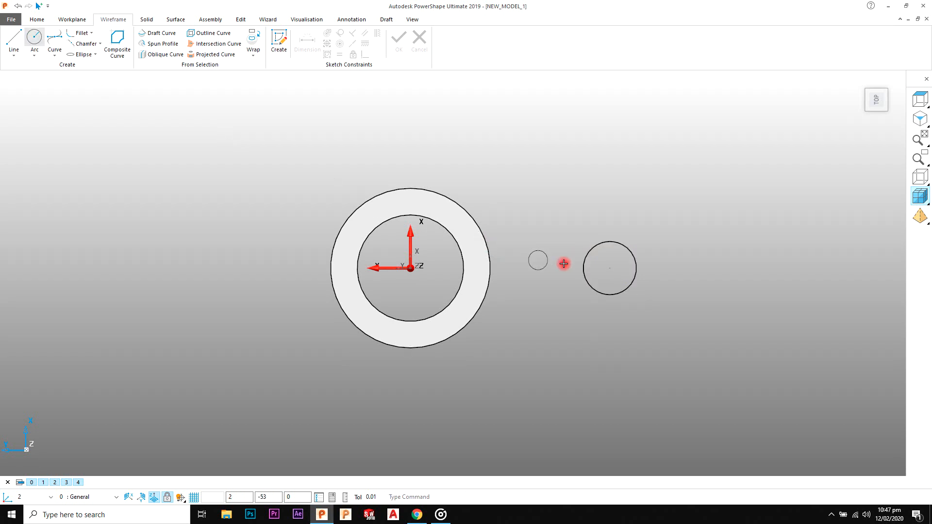
pyautogui.click(611, 269)
pyautogui.rightClick(628, 186)
pyautogui.click(629, 190)
# - Set the radius of one of the two coincident end circles to 23 and check the arm's outline in the browser drawing
pyautogui.click(623, 246)
pyautogui.doubleClick(623, 245)
pyautogui.click(196, 173)
pyautogui.write('2')
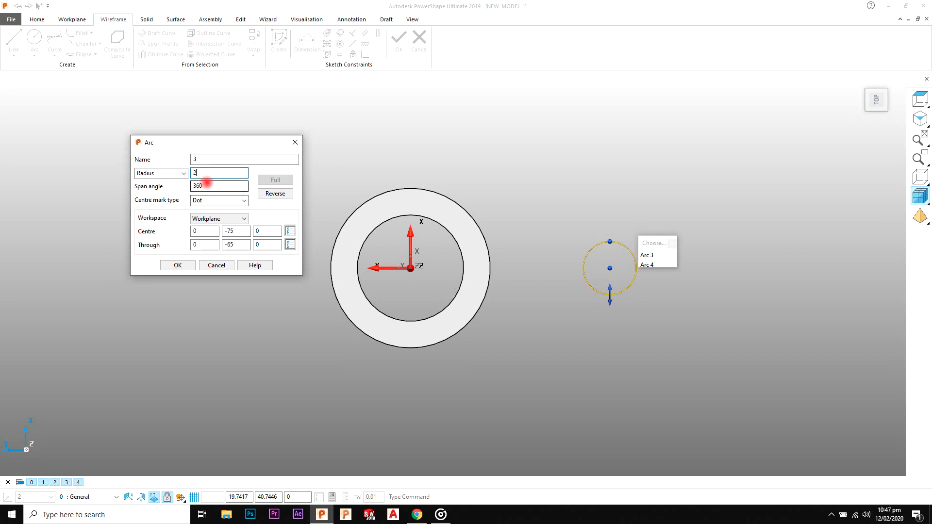
pyautogui.write('3')
pyautogui.click(177, 266)
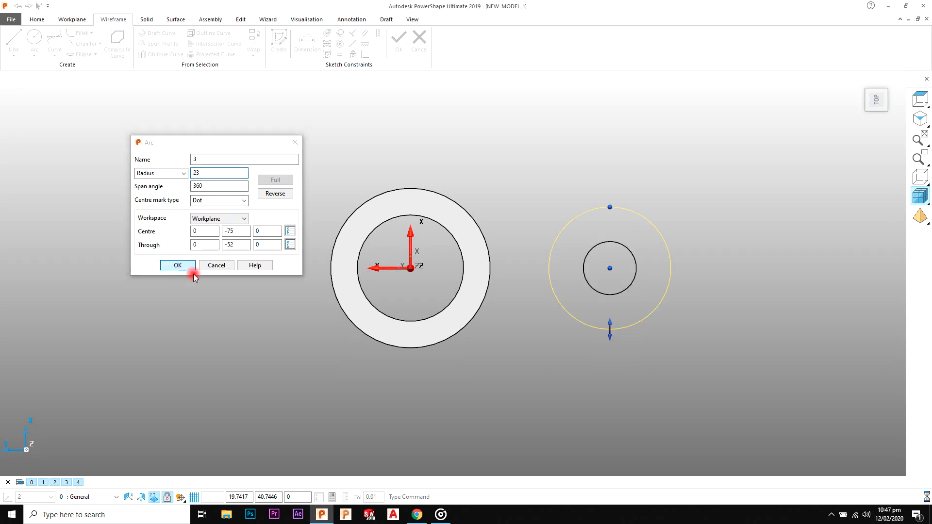
pyautogui.hotkey('alt', 'Tab')
pyautogui.hotkey('alt', 'Tab')
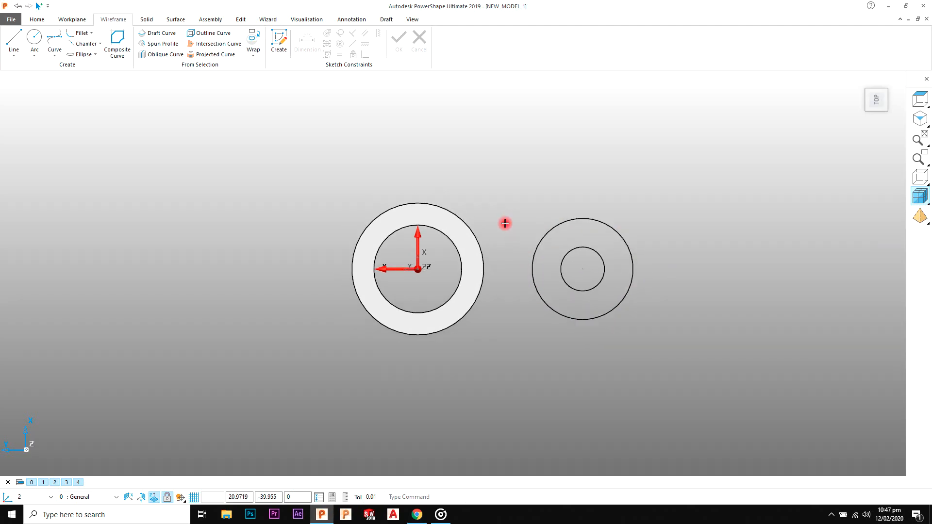
pyautogui.hotkey('alt', 'Tab')
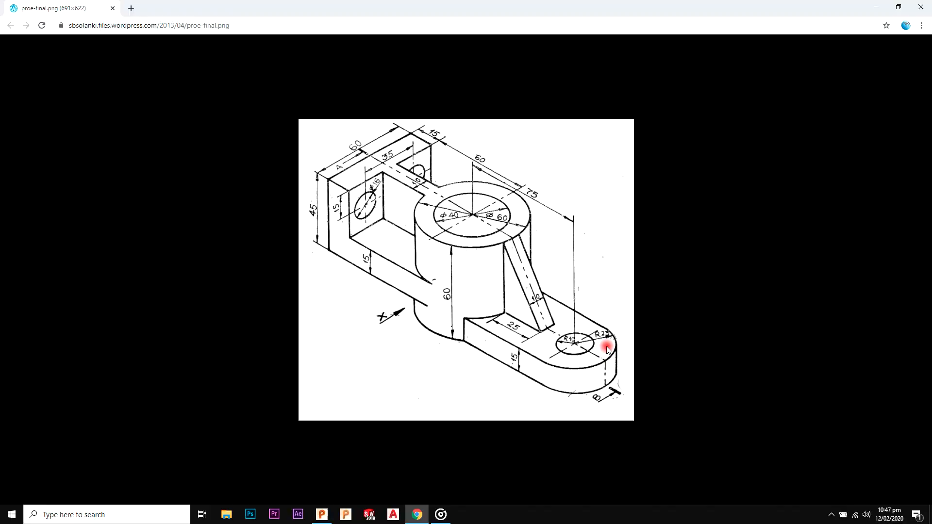
pyautogui.hotkey('alt', 'Tab')
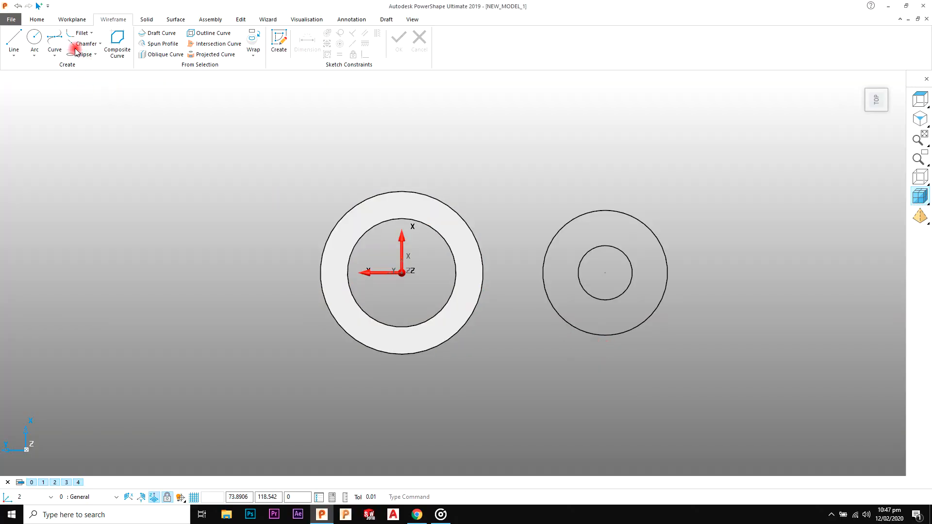
# - Try a straight line with the relative offset 0 -100 from the radius 23 circle's quadrant point on the positive X side
pyautogui.click(72, 20)
pyautogui.click(113, 19)
pyautogui.click(14, 39)
pyautogui.click(607, 212)
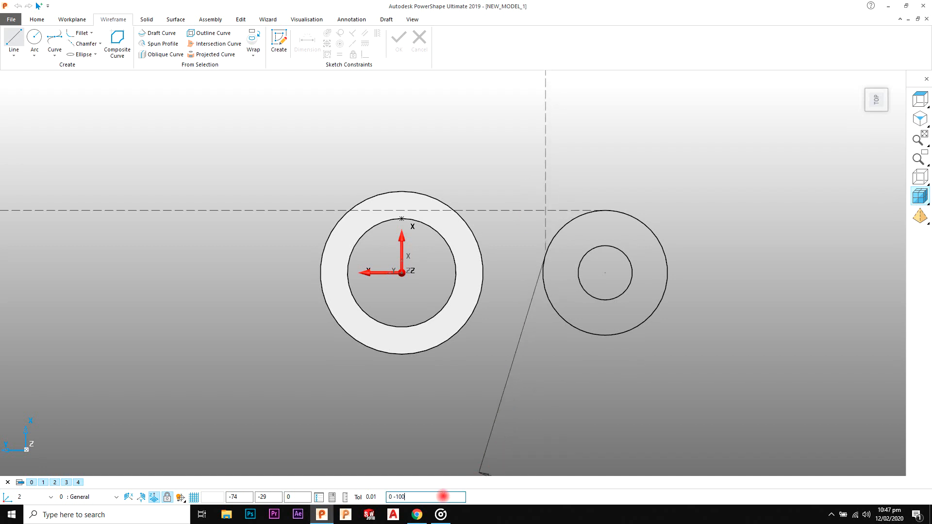
pyautogui.write('0 -100')
pyautogui.press('Return')
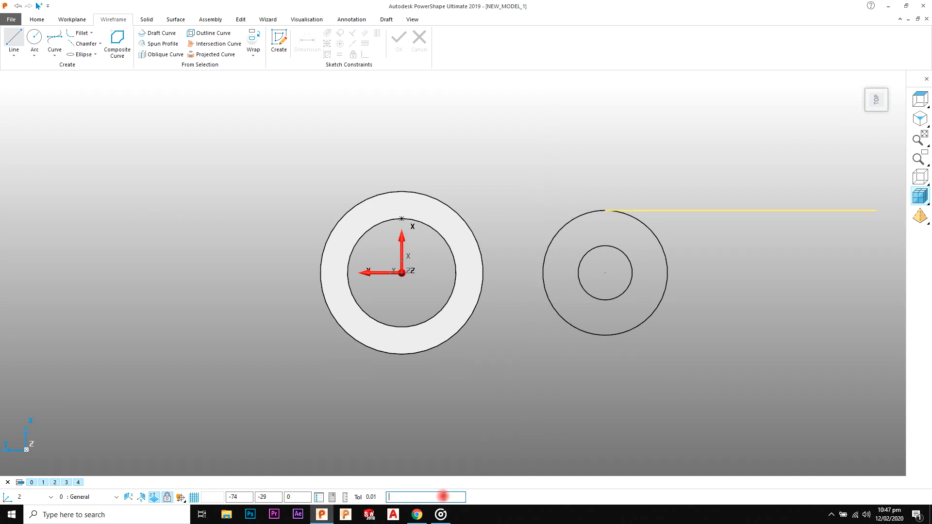
pyautogui.rightClick(552, 186)
pyautogui.click(558, 190)
# - Draw a tangent line with the relative offset 0 100 from the radius 23 circle's positive X quadrant towards the tube
pyautogui.click(11, 37)
pyautogui.click(589, 212)
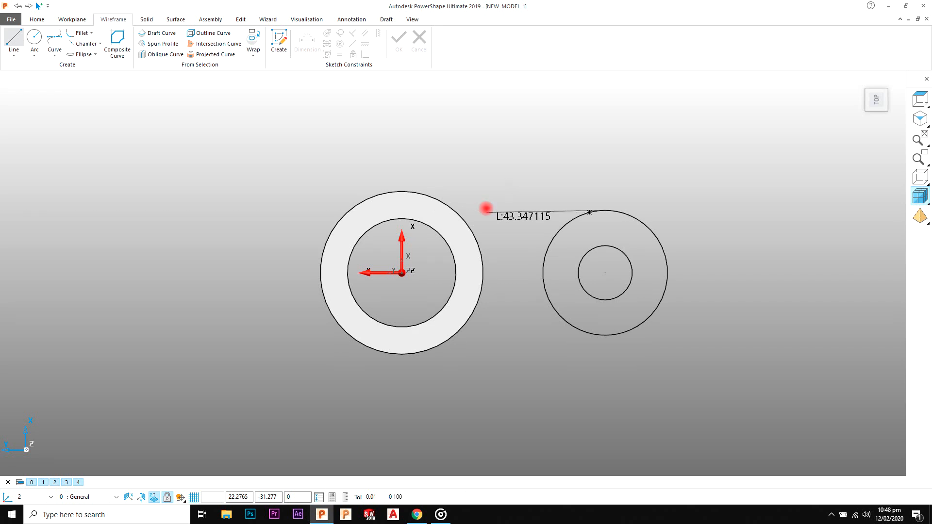
pyautogui.press('Return')
pyautogui.rightClick(518, 163)
pyautogui.click(525, 170)
# - Mirror a copy of the tangent line about the YZ plane to form the arm's opposite edge
pyautogui.moveTo(525, 187); pyautogui.dragTo(509, 222)
pyautogui.click(240, 20)
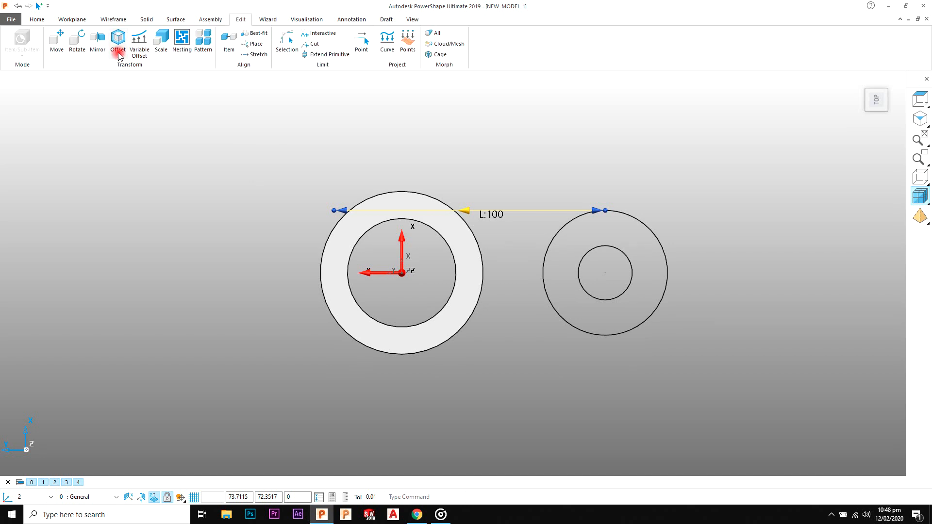
pyautogui.click(97, 50)
pyautogui.click(142, 168)
pyautogui.click(169, 169)
pyautogui.click(192, 168)
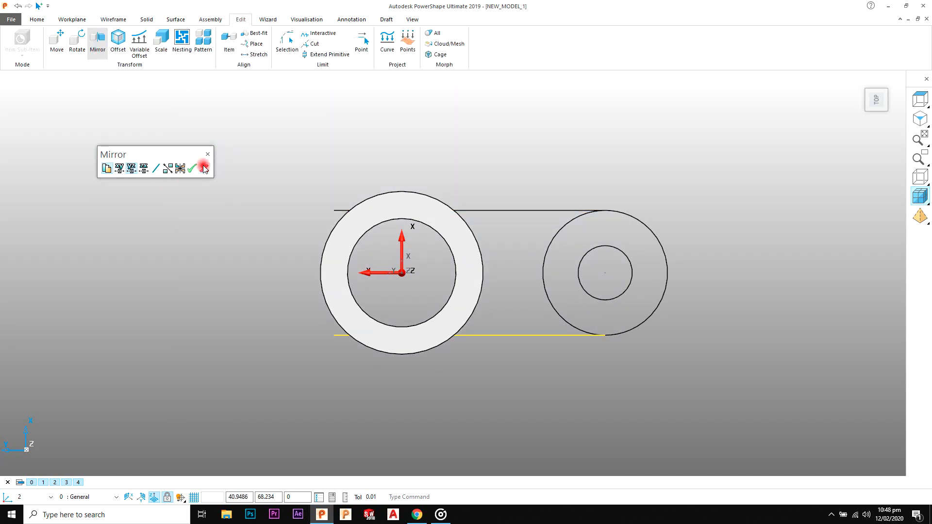
pyautogui.click(203, 167)
pyautogui.click(570, 157)
# - Start a composite curve along one straight edge, the outer half of the radius 23 circle and the opposite straight edge
pyautogui.scroll(-1, 604, 252)
pyautogui.scroll(-2, 473, 318)
pyautogui.scroll(2, 439, 324)
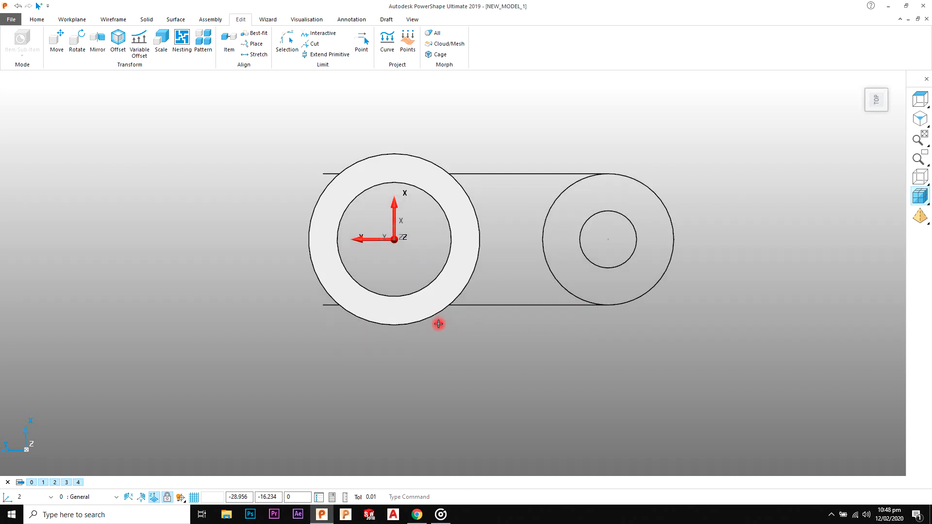
pyautogui.moveTo(513, 320); pyautogui.dragTo(574, 281, button='middle')
pyautogui.scroll(2, 583, 291)
pyautogui.hotkey('alt', 'Tab')
pyautogui.hotkey('alt', 'Tab')
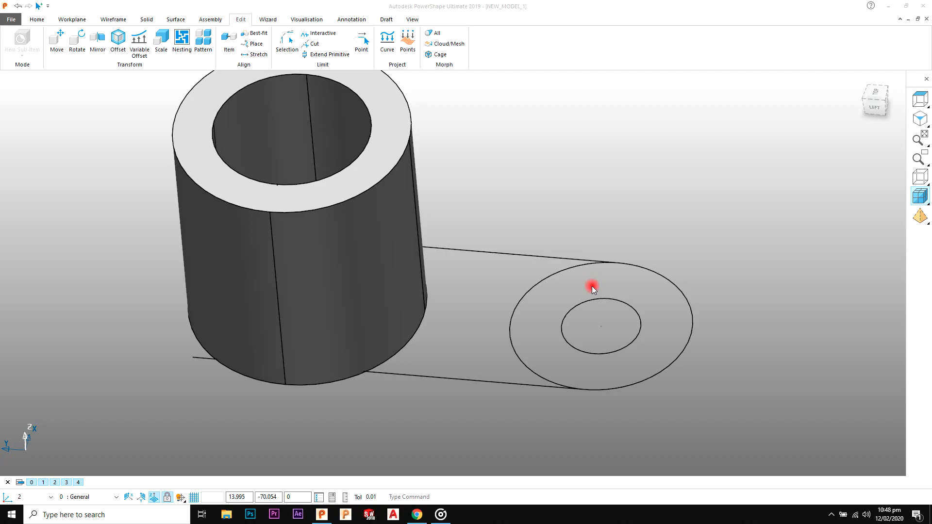
pyautogui.click(116, 20)
pyautogui.click(117, 44)
pyautogui.click(566, 257)
pyautogui.click(658, 273)
pyautogui.click(548, 384)
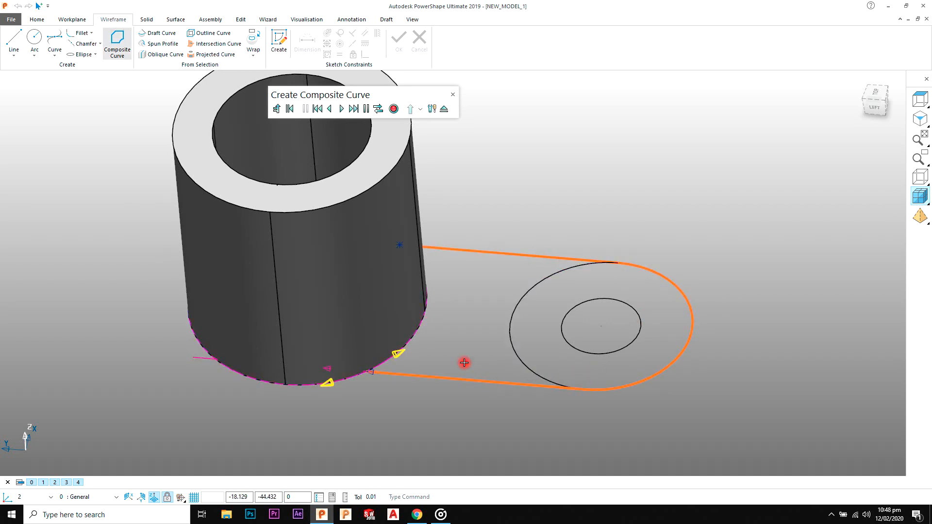
# - Close the composite curve along the tube's bottom outer edge facing the arm and save it
pyautogui.click(411, 342)
pyautogui.moveTo(437, 304); pyautogui.dragTo(313, 323, button='middle')
pyautogui.click(395, 109)
pyautogui.click(443, 108)
# - Check the arm's thickness in the browser drawing and extrude the closed arm profile 15 in direction 1
pyautogui.moveTo(370, 256)
pyautogui.mouseDown(button='middle')
pyautogui.moveTo(327, 304)
pyautogui.moveTo(380, 242)
pyautogui.mouseUp(button='middle')
pyautogui.keyDown('shift'); pyautogui.moveTo(515, 336); pyautogui.dragTo(563, 235, button='middle'); pyautogui.keyUp('shift')
pyautogui.moveTo(356, 210); pyautogui.dragTo(348, 243, button='middle')
pyautogui.keyDown('shift'); pyautogui.moveTo(399, 208); pyautogui.dragTo(398, 246, button='middle'); pyautogui.keyUp('shift')
pyautogui.hotkey('alt', 'Tab')
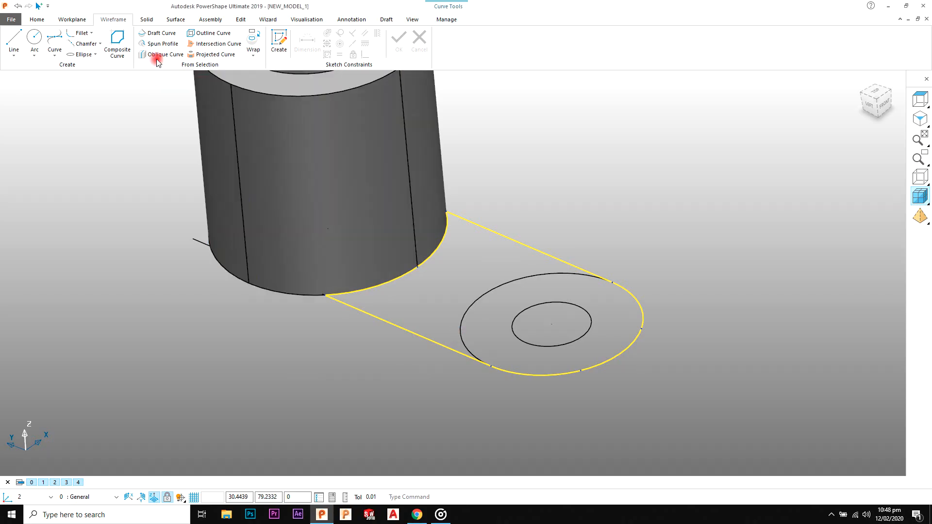
pyautogui.click(145, 20)
pyautogui.click(60, 51)
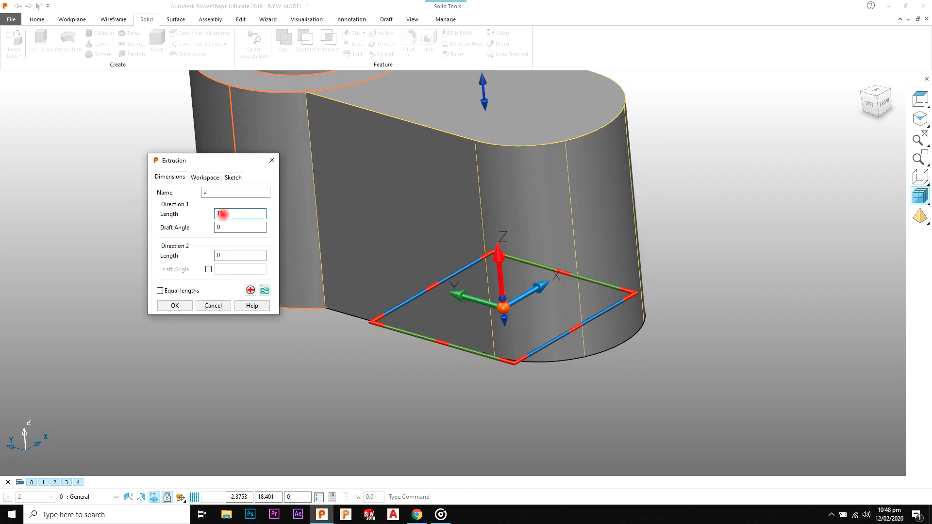
pyautogui.press('Return')
pyautogui.click(185, 303)
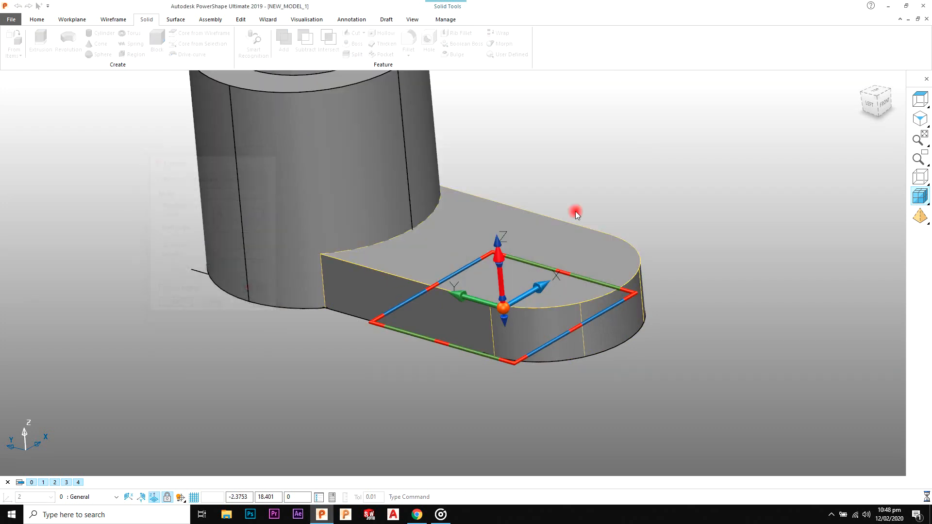
# - Extrude the radius 10 circle into a solid cylinder passing through the arm's rounded end, using wireframe display to select it
pyautogui.click(921, 179)
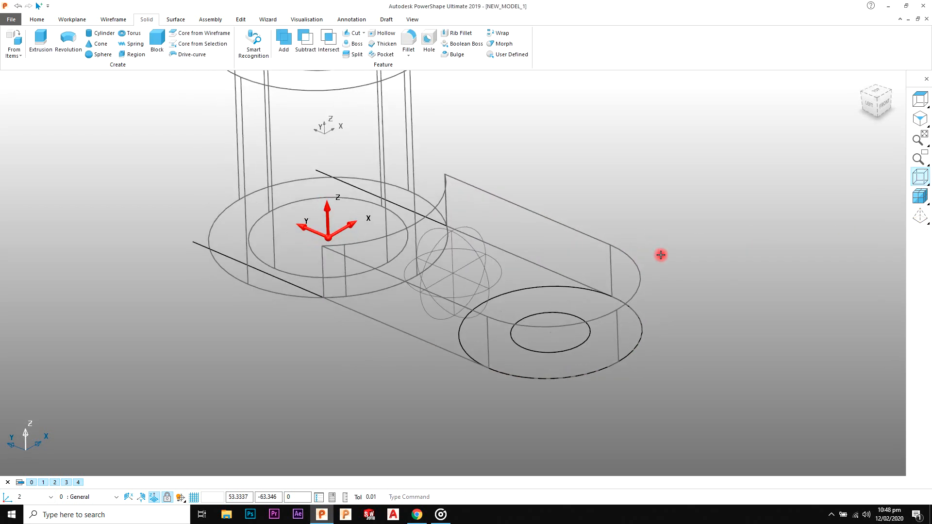
pyautogui.click(529, 319)
pyautogui.click(137, 55)
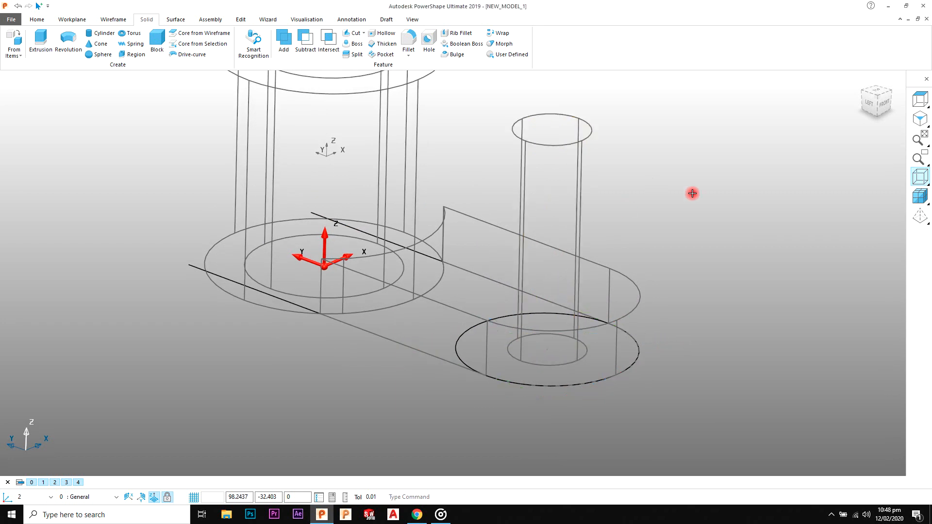
pyautogui.click(925, 205)
# - Make the arm the active solid and subtract the radius 10 cylinder from it to cut the end hole
pyautogui.click(482, 213)
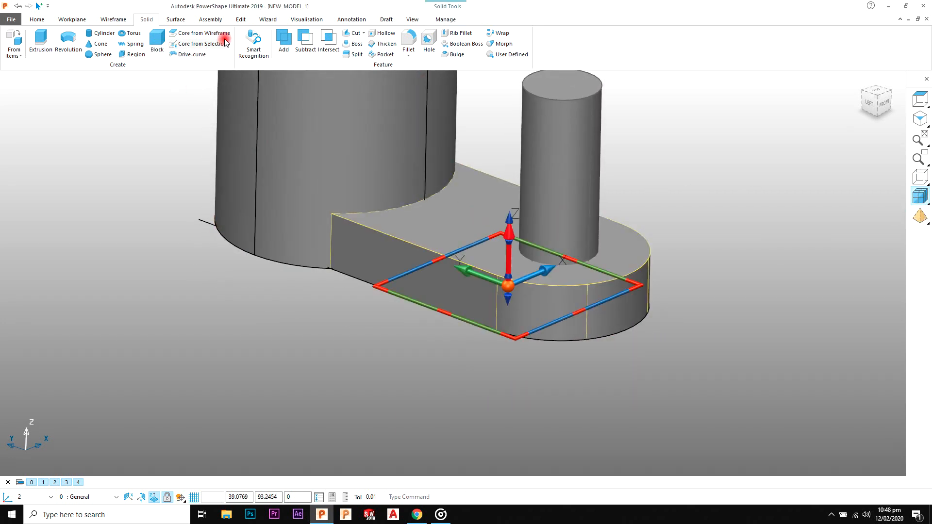
pyautogui.click(434, 20)
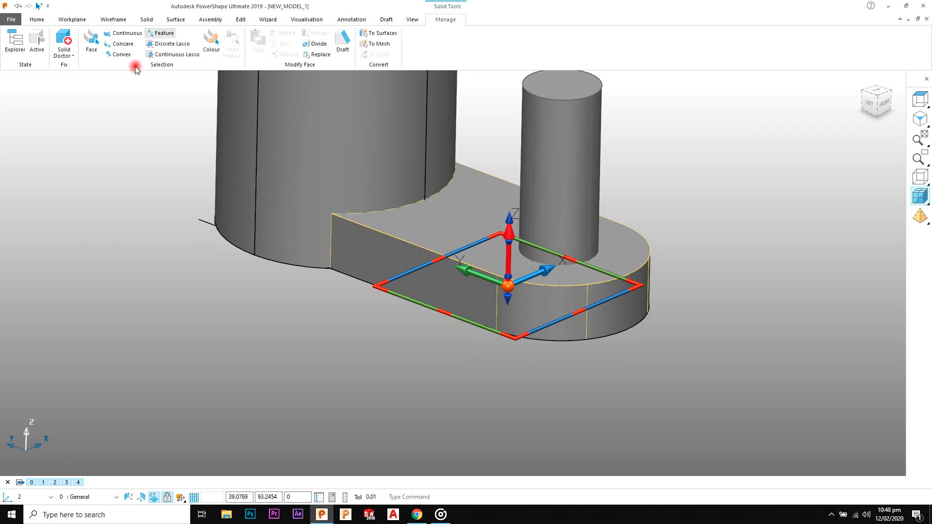
pyautogui.click(146, 19)
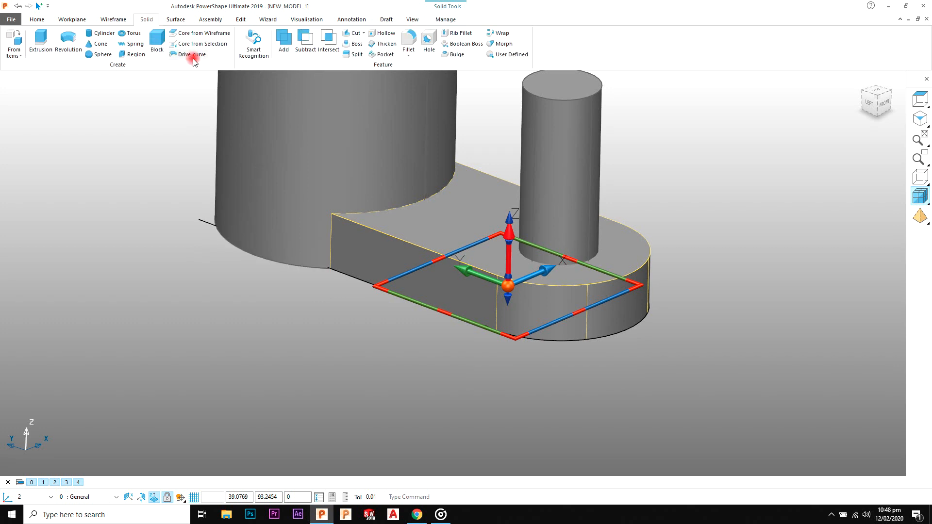
pyautogui.click(313, 52)
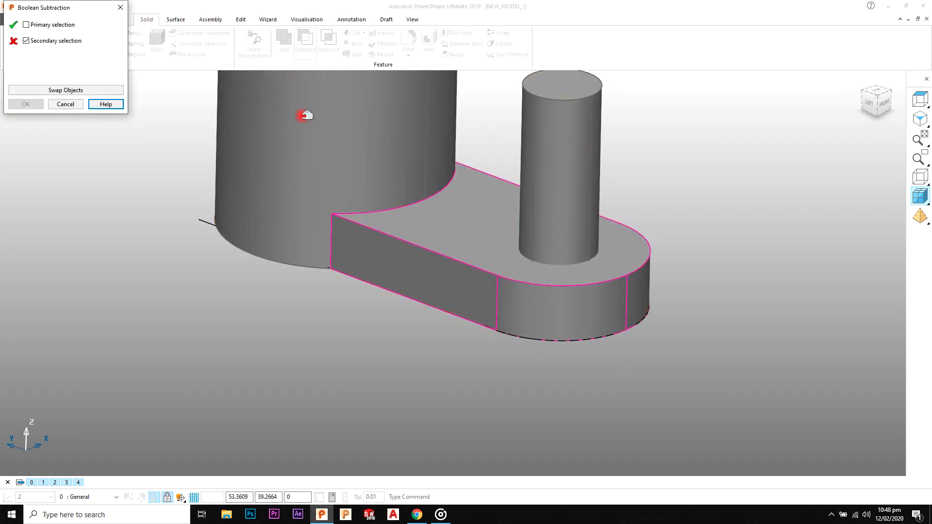
pyautogui.click(60, 103)
pyautogui.click(574, 131)
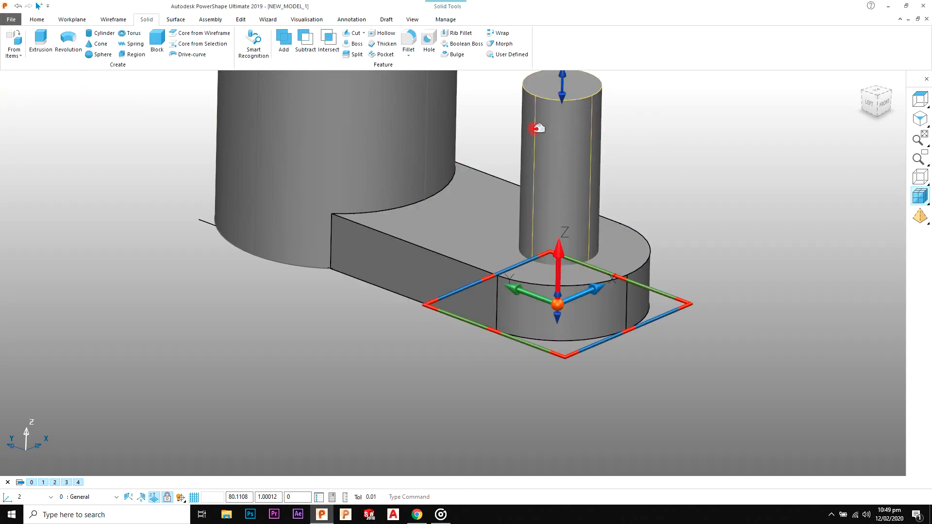
pyautogui.click(312, 48)
pyautogui.click(672, 131)
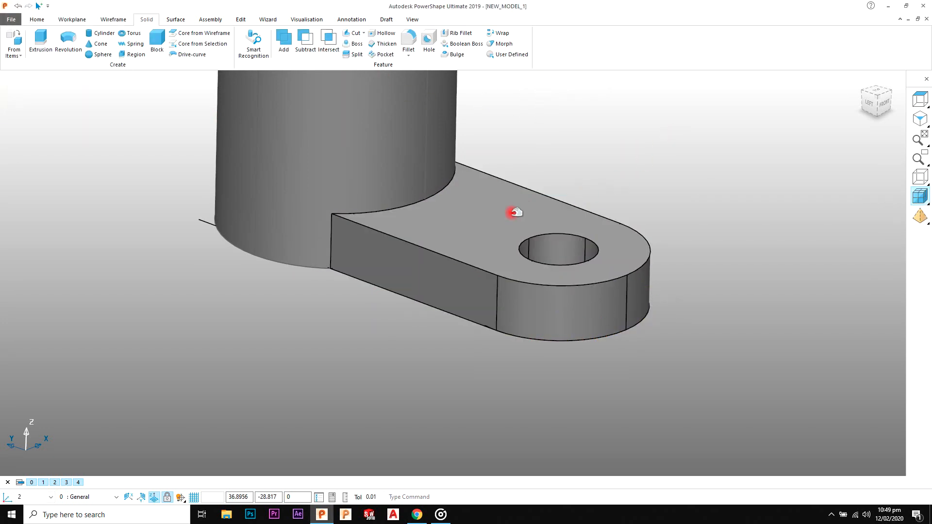
# - Unite the central tube with the arm into one solid using a Boolean addition
pyautogui.scroll(-3, 515, 218)
pyautogui.moveTo(485, 240); pyautogui.dragTo(427, 204, button='middle')
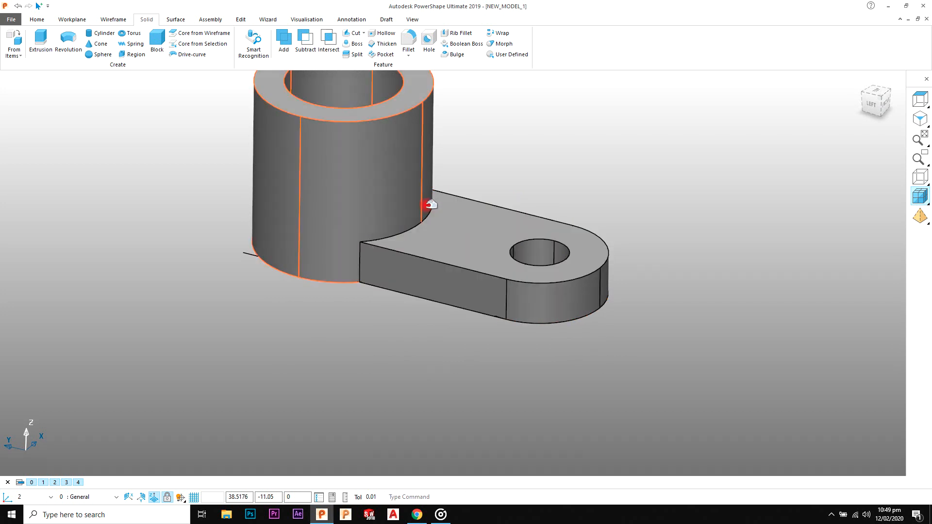
pyautogui.click(382, 163)
pyautogui.click(291, 48)
pyautogui.click(544, 163)
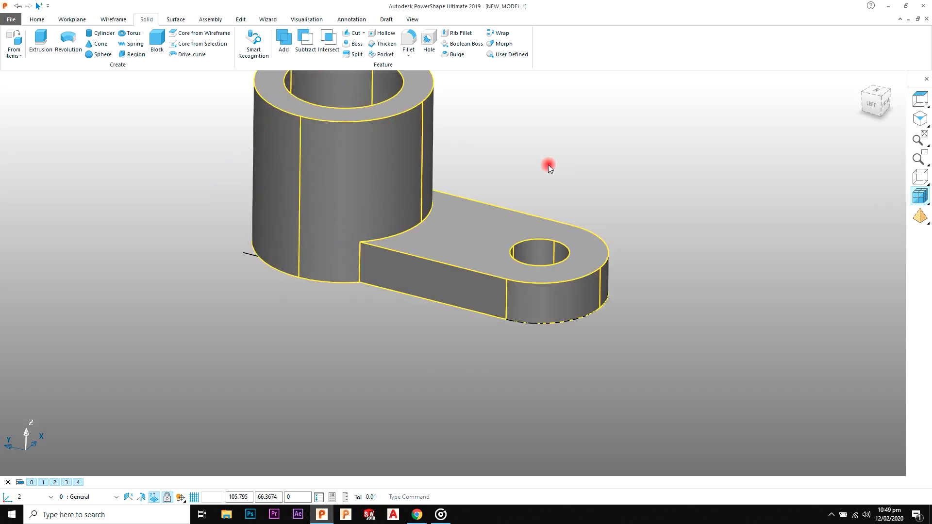
# - Check the rib's position in the browser drawing and draw a line along the tube's outer seam from the arm's top face to the tube's top edge
pyautogui.moveTo(549, 167)
pyautogui.mouseDown(button='middle')
pyautogui.moveTo(496, 287)
pyautogui.moveTo(550, 245)
pyautogui.moveTo(546, 181)
pyautogui.moveTo(528, 279)
pyautogui.moveTo(561, 239)
pyautogui.moveTo(510, 197)
pyautogui.moveTo(445, 244)
pyautogui.mouseUp(button='middle')
pyautogui.scroll(3, 455, 244)
pyautogui.scroll(3, 558, 262)
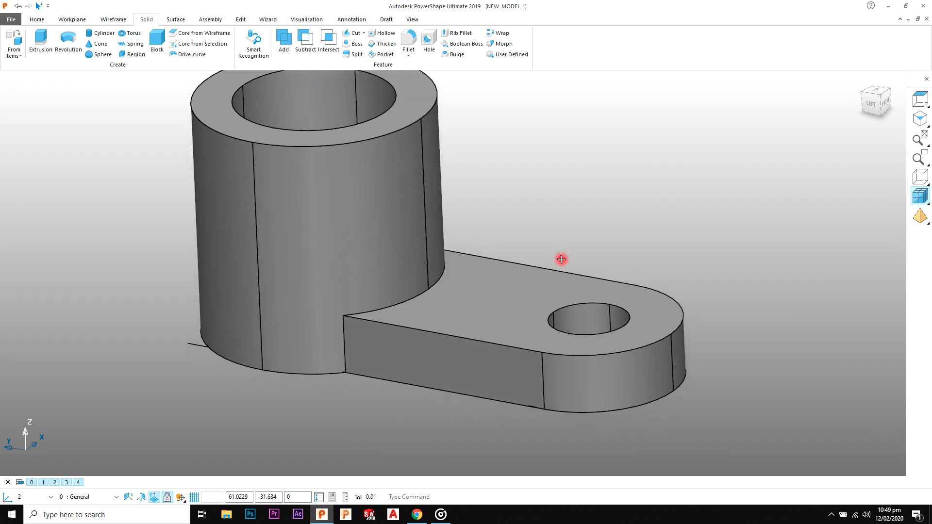
pyautogui.hotkey('alt', 'Tab')
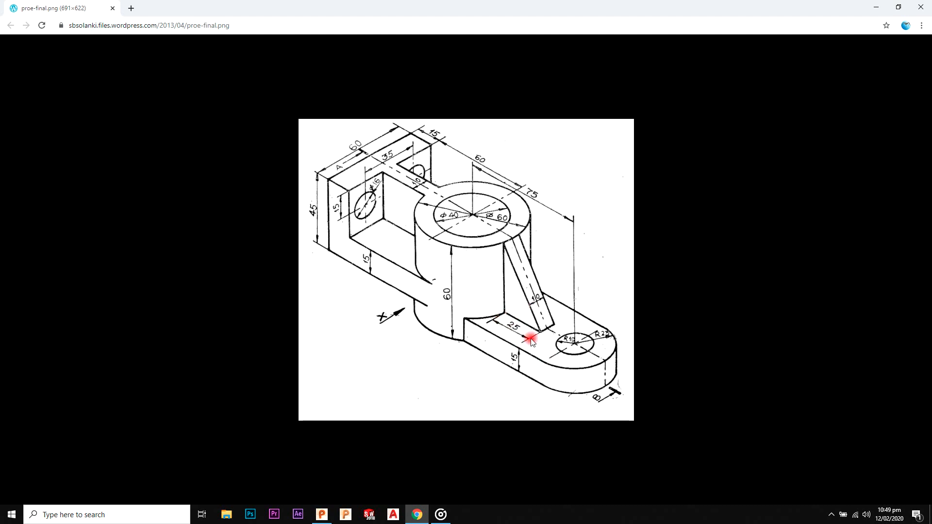
pyautogui.hotkey('alt', 'Tab')
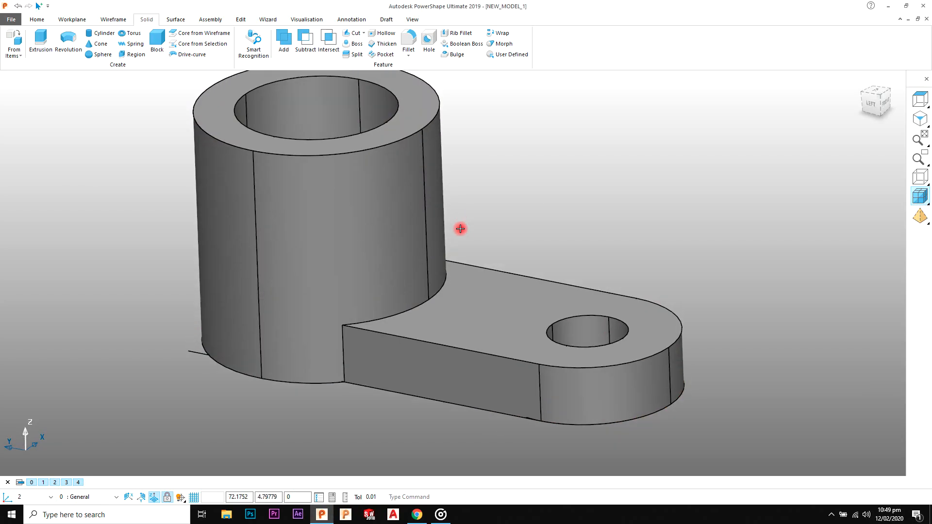
pyautogui.scroll(3, 459, 233)
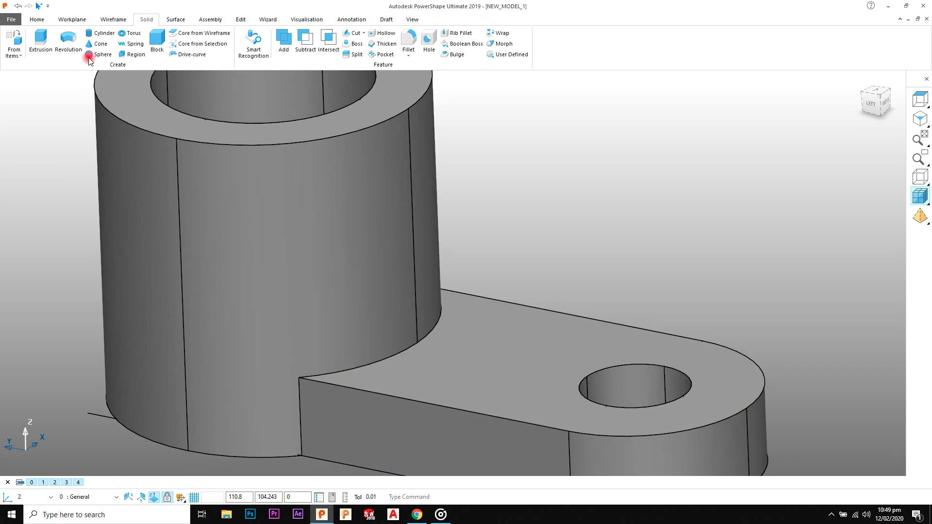
pyautogui.click(112, 20)
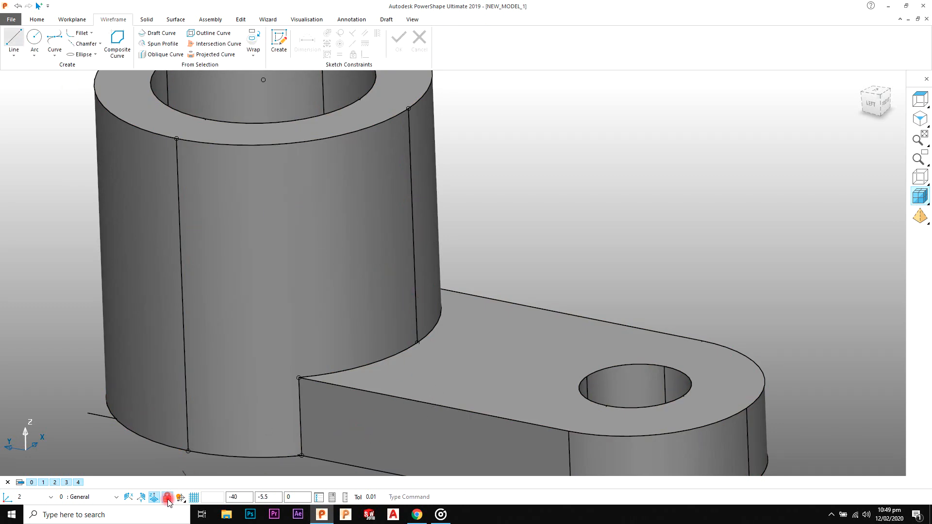
pyautogui.click(420, 343)
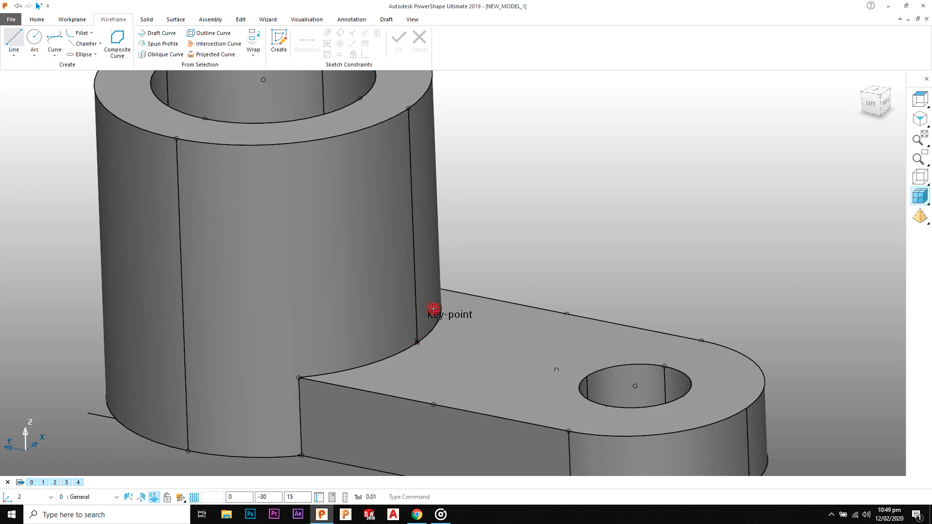
pyautogui.click(409, 111)
pyautogui.rightClick(499, 111)
pyautogui.click(503, 116)
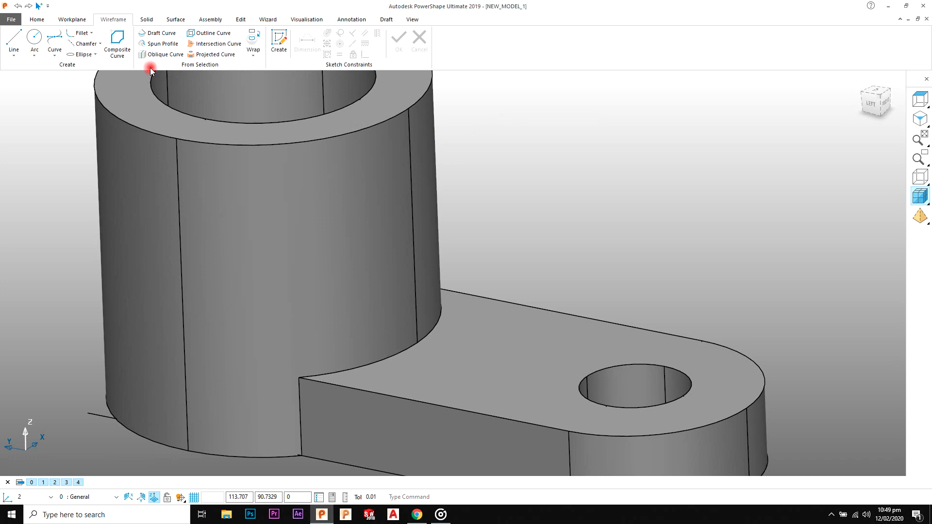
# - Draw a line on the arm's top face from the tube seam toward the end hole and set its length to 25
pyautogui.click(416, 341)
pyautogui.click(556, 370)
pyautogui.rightClick(614, 189)
pyautogui.click(618, 193)
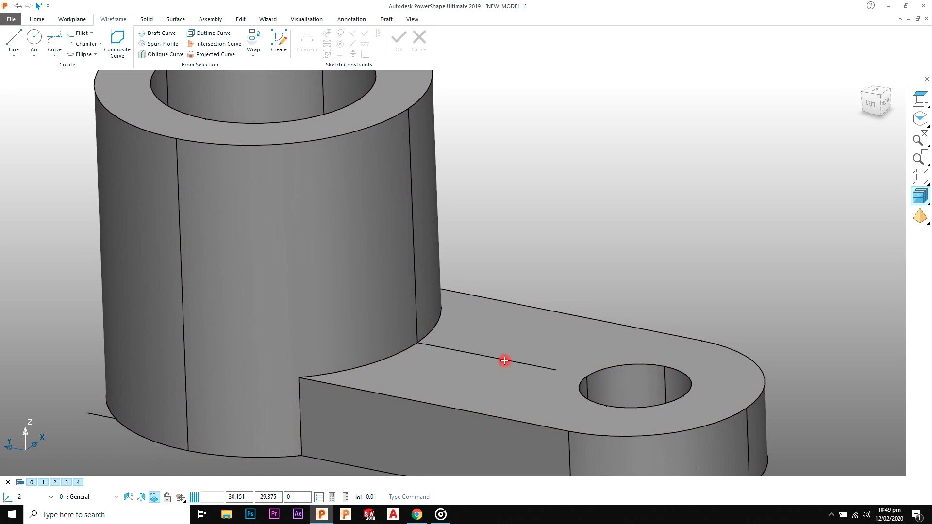
pyautogui.click(504, 360)
pyautogui.doubleClick(446, 318)
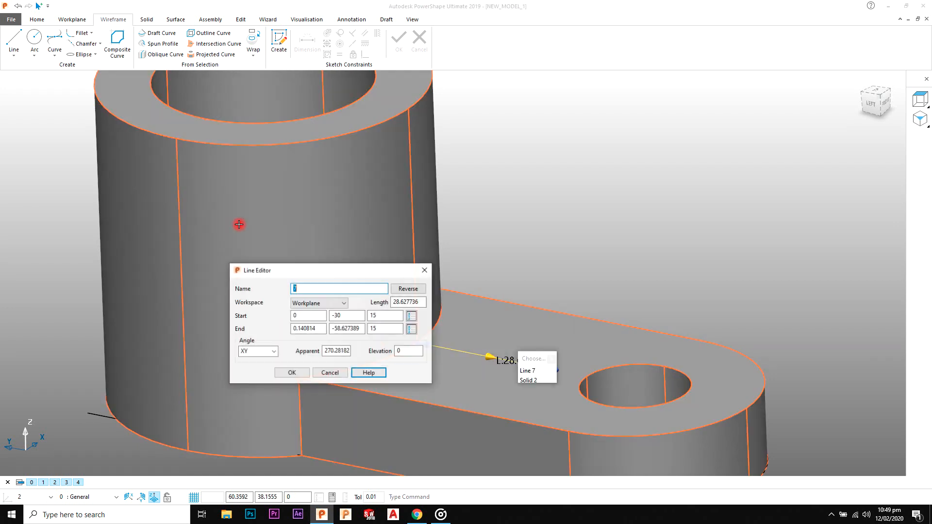
pyautogui.click(407, 305)
pyautogui.write('25')
pyautogui.press('Return')
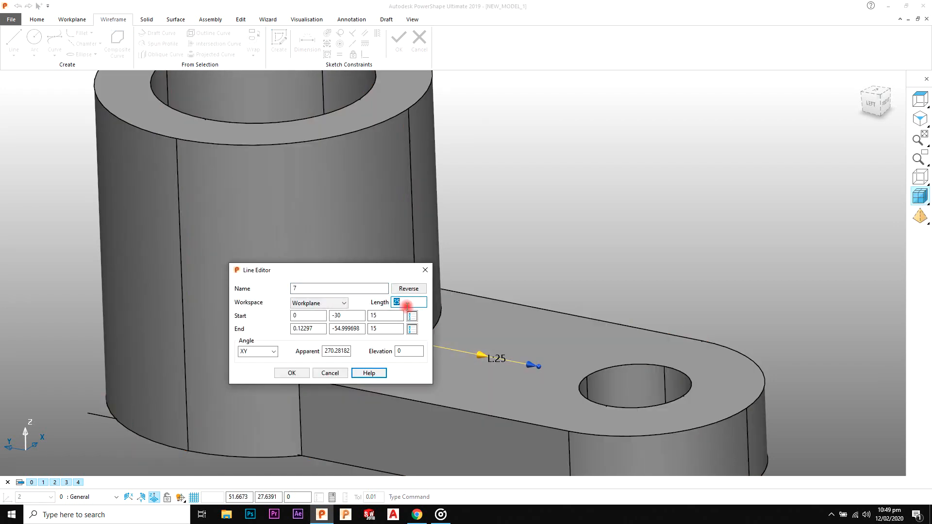
pyautogui.click(295, 372)
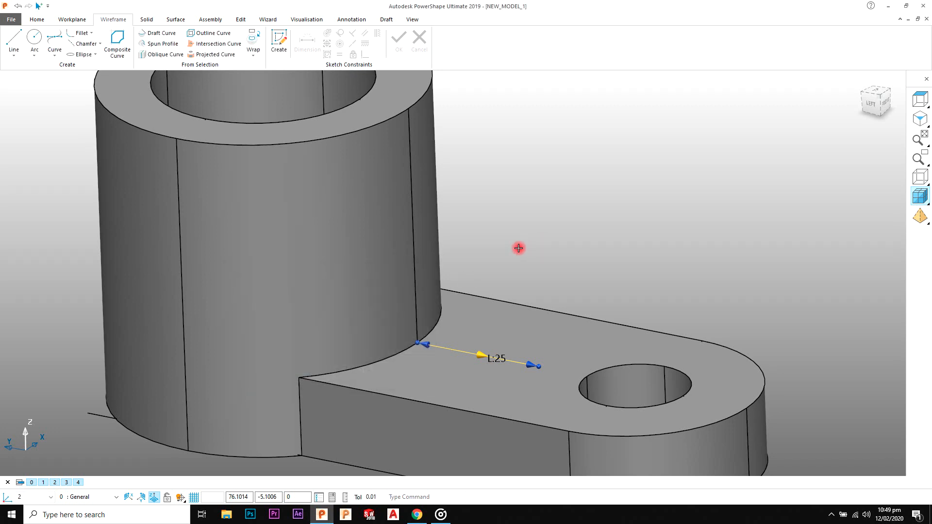
# - Draw an inclined line from the outer end of the length 25 line to the seam point on the tube's top edge
pyautogui.scroll(-2, 521, 247)
pyautogui.click(14, 47)
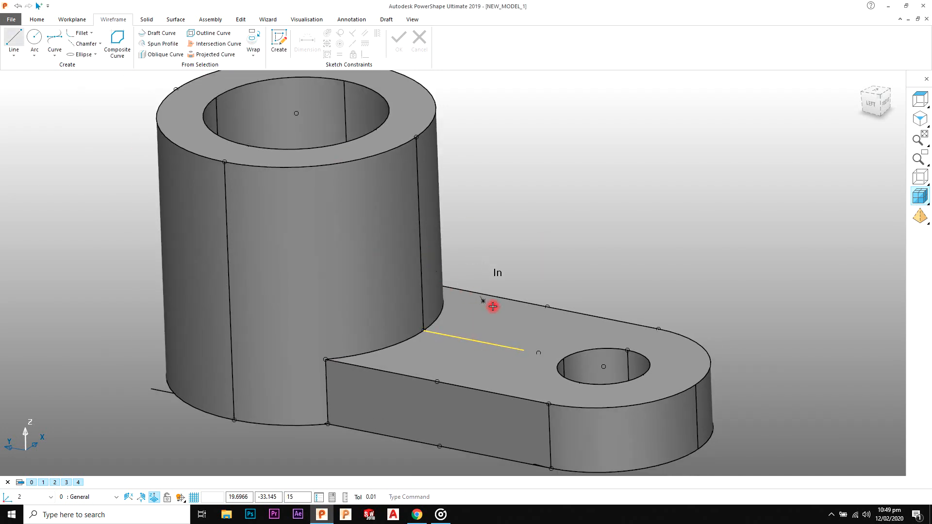
pyautogui.click(523, 348)
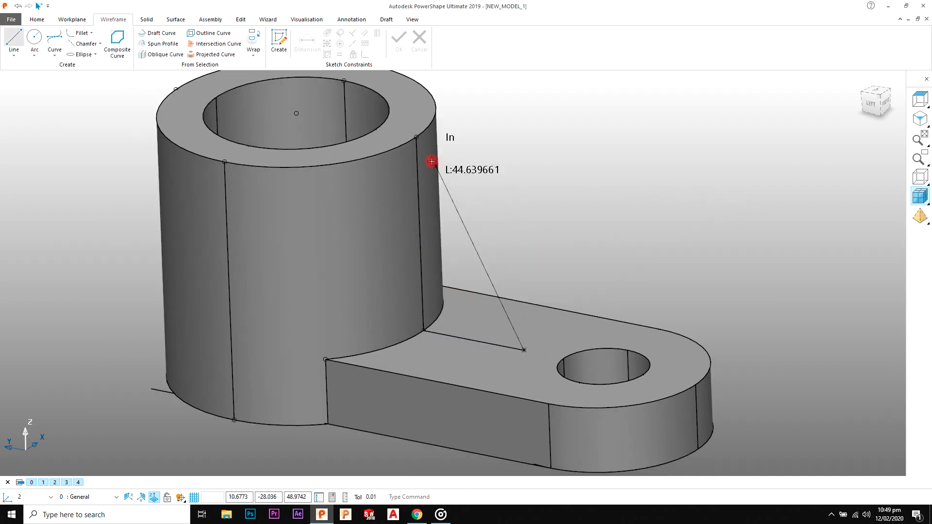
pyautogui.click(416, 137)
pyautogui.rightClick(520, 111)
pyautogui.click(532, 118)
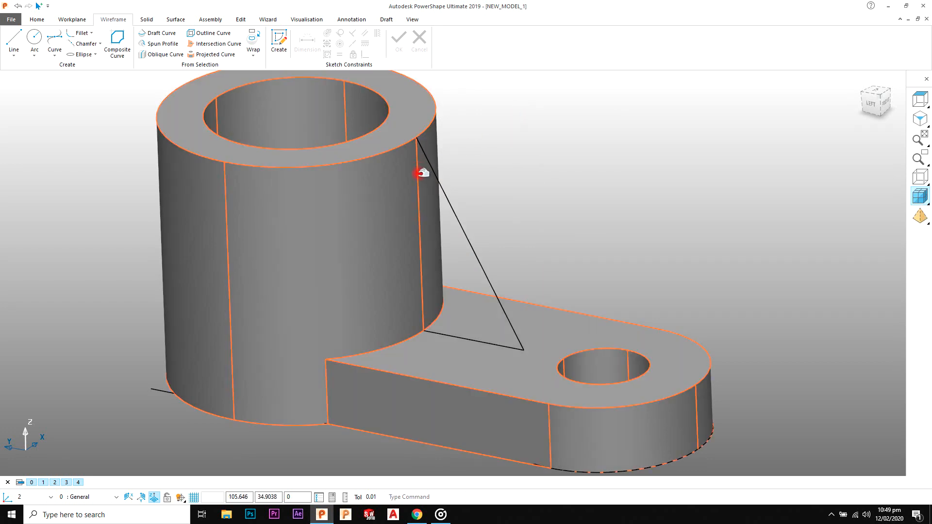
# - Set the inclined line's elevation to 90 so it stands upright on the arm
pyautogui.scroll(4, 422, 182)
pyautogui.scroll(-5, 461, 203)
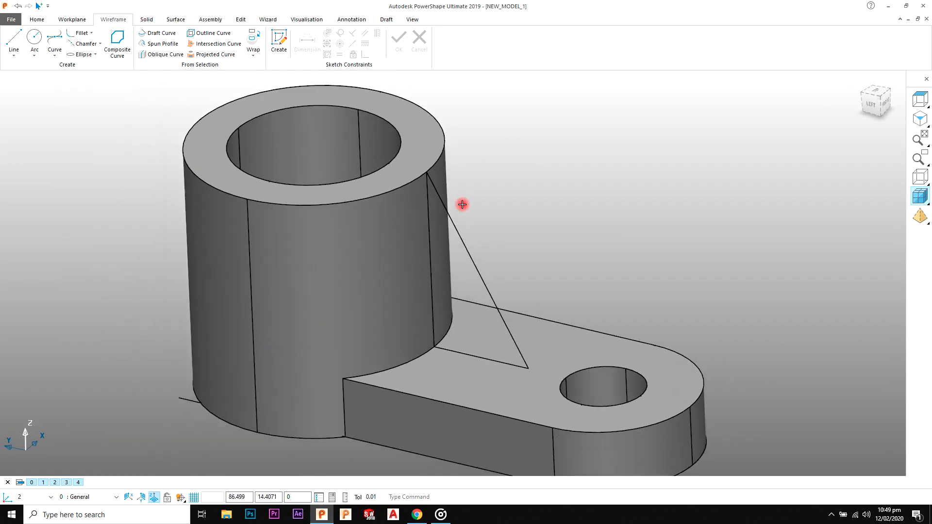
pyautogui.scroll(2, 473, 257)
pyautogui.doubleClick(462, 256)
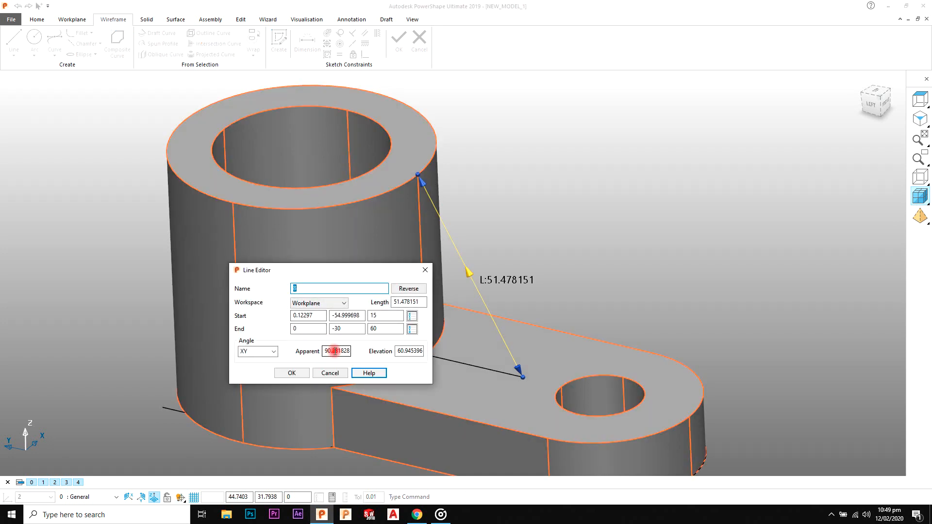
pyautogui.click(417, 351)
pyautogui.write('9')
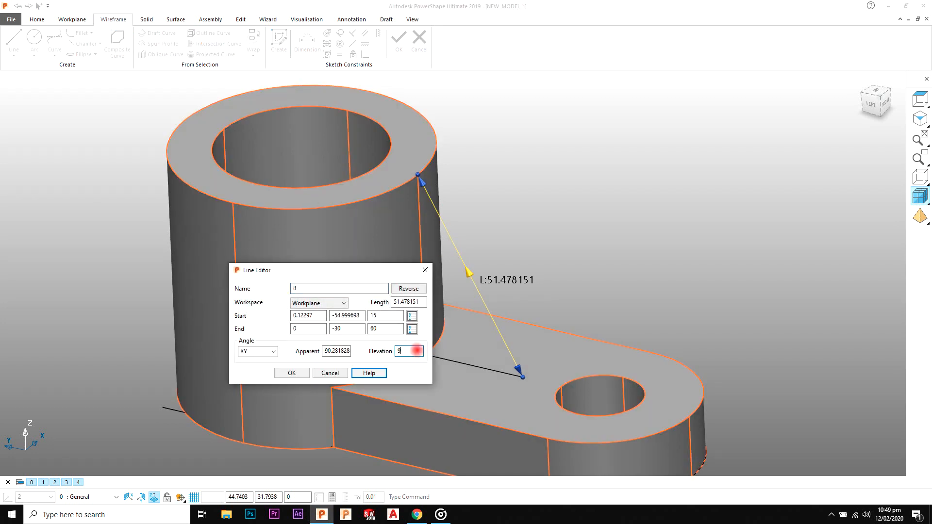
pyautogui.write('0')
pyautogui.press('Return')
pyautogui.click(292, 373)
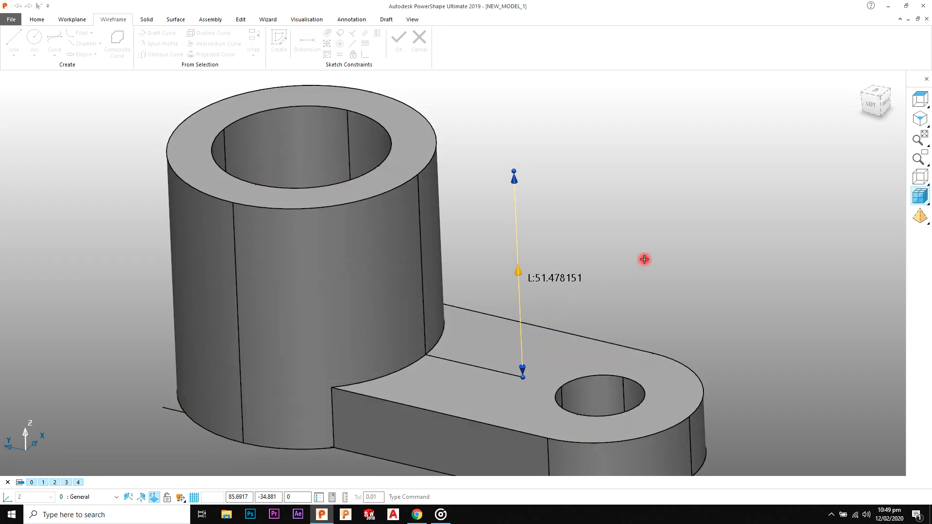
# - Check the rib's thickness in the browser drawing and offset copies of the upright line by 5 to both sides, across the arm's width
pyautogui.scroll(-2, 622, 290)
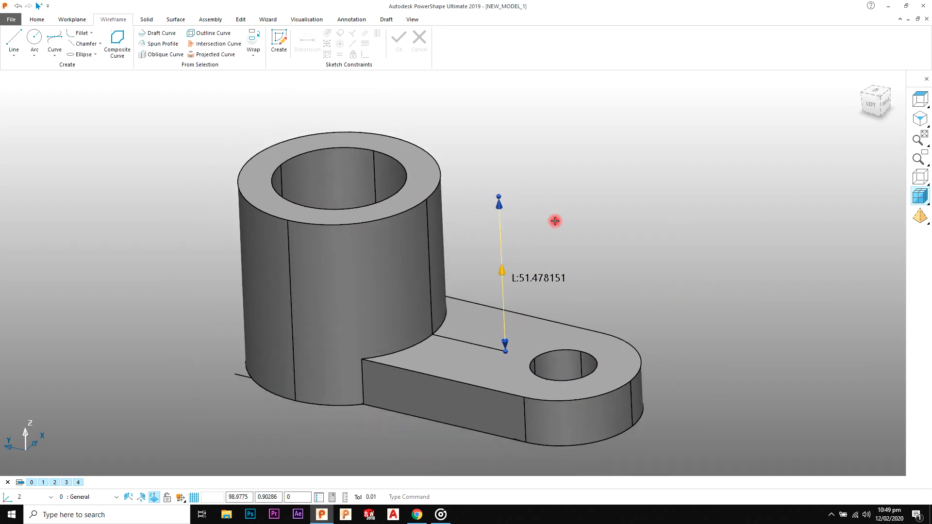
pyautogui.click(888, 104)
pyautogui.click(869, 102)
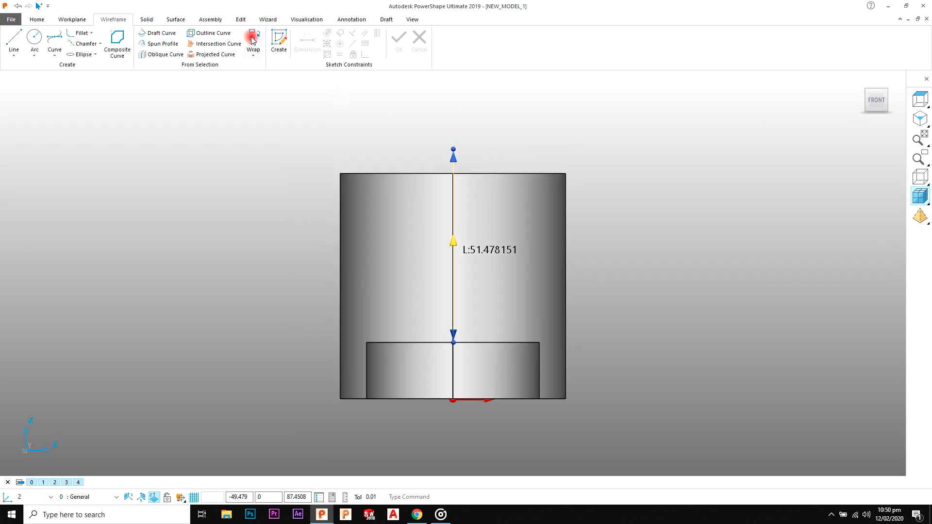
pyautogui.click(241, 19)
pyautogui.click(118, 42)
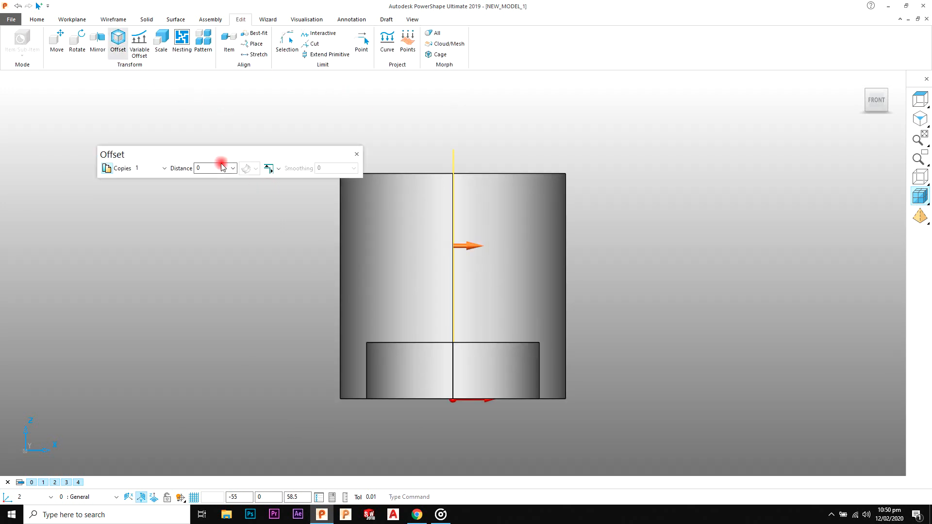
pyautogui.hotkey('alt', 'Tab')
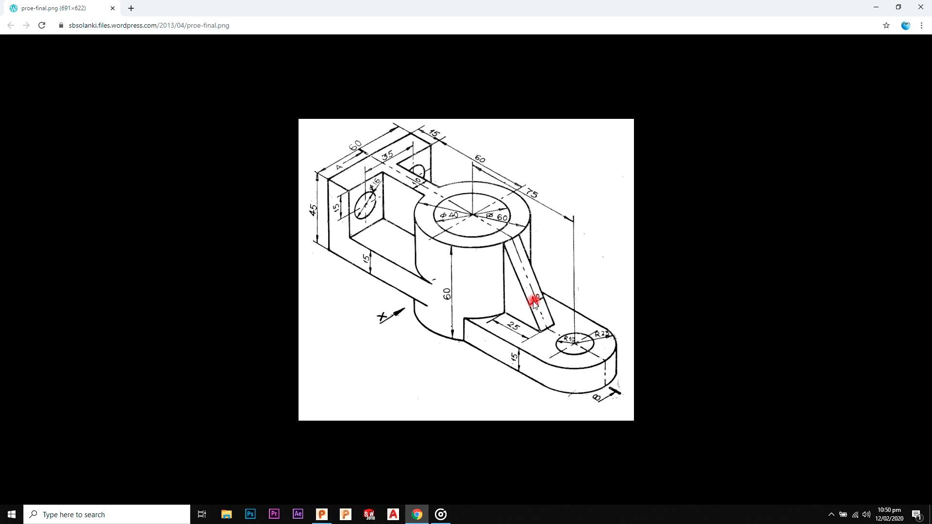
pyautogui.hotkey('alt', 'Tab')
pyautogui.click(211, 170)
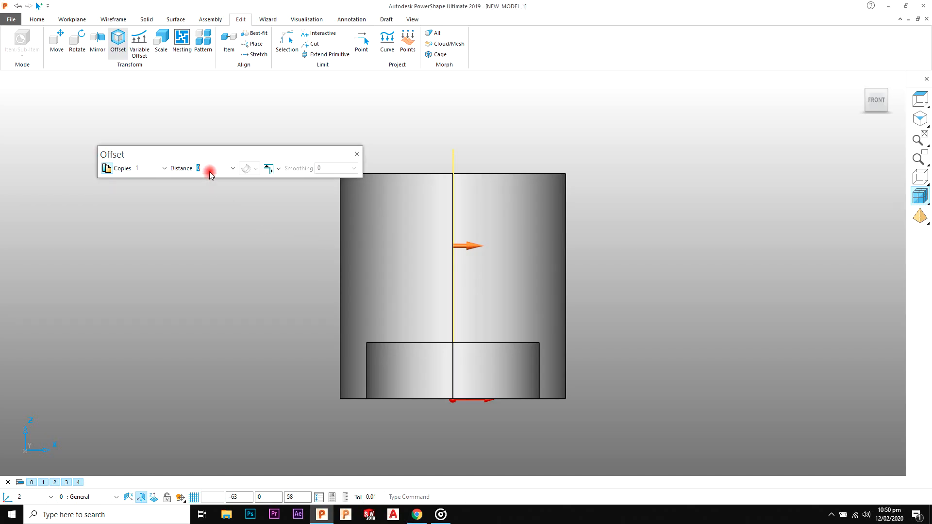
pyautogui.write('5')
pyautogui.press('Return')
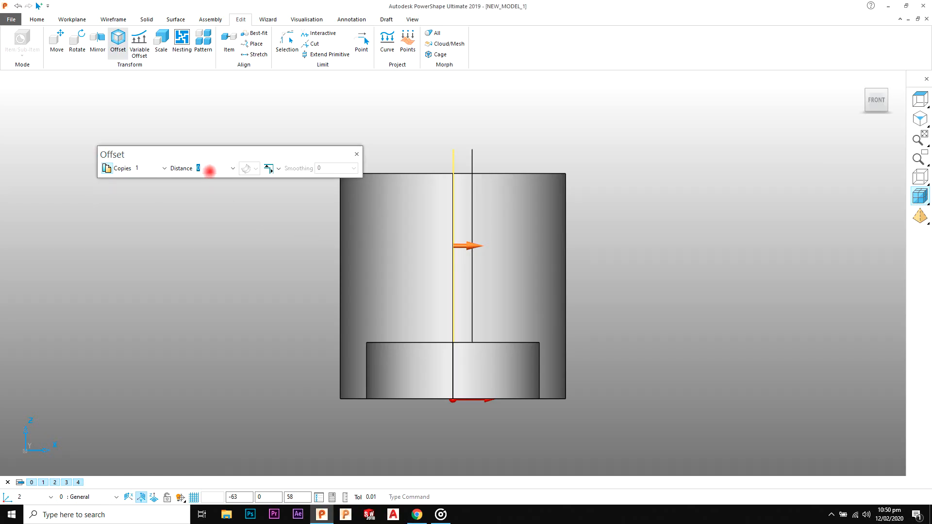
pyautogui.click(358, 154)
pyautogui.click(528, 120)
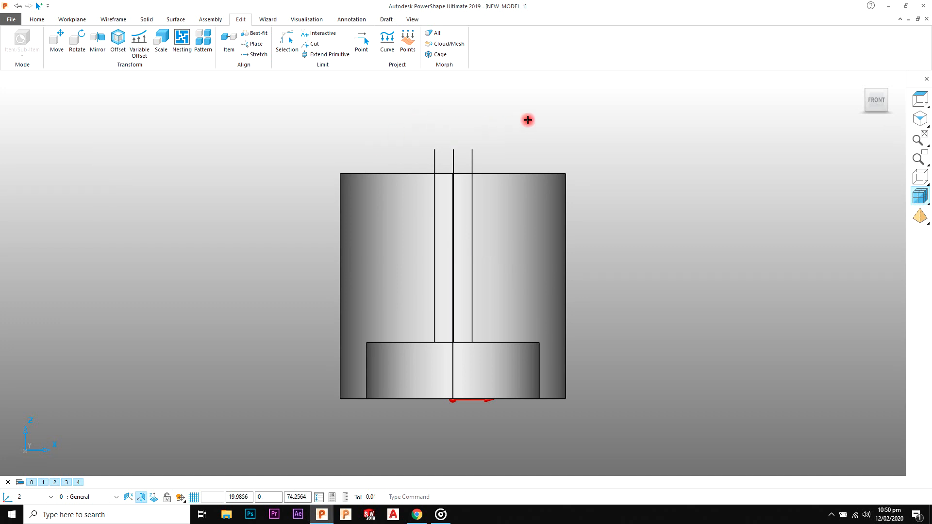
pyautogui.moveTo(405, 153); pyautogui.dragTo(588, 156)
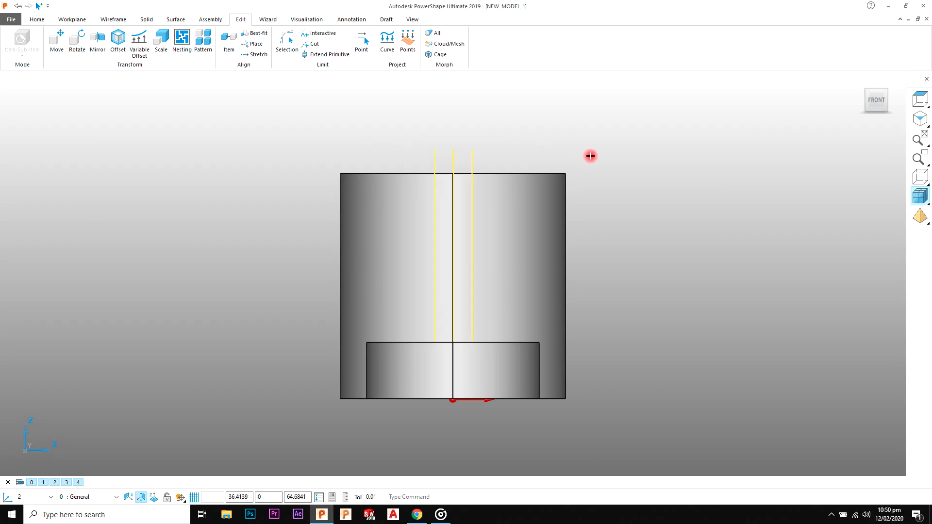
pyautogui.keyDown('shift'); pyautogui.click(485, 195); pyautogui.keyUp('shift')
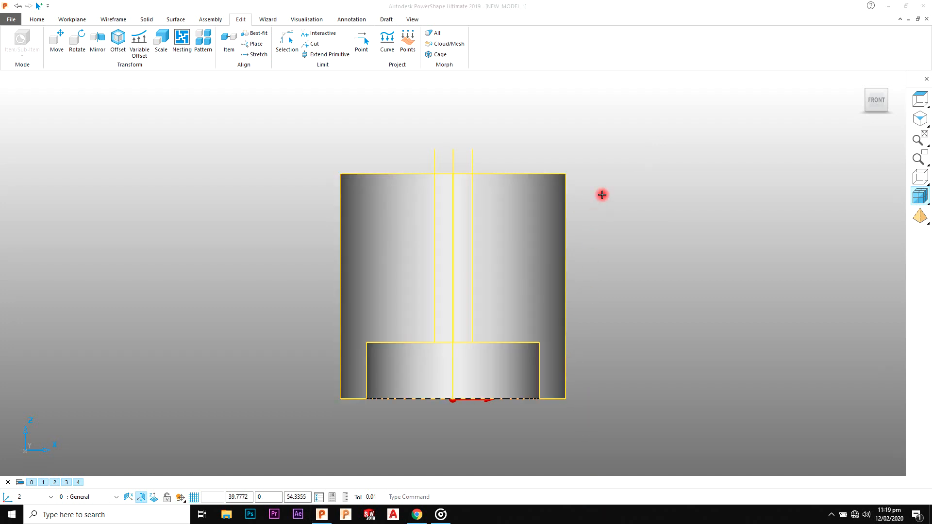
pyautogui.click(599, 137)
pyautogui.moveTo(703, 115); pyautogui.dragTo(267, 282)
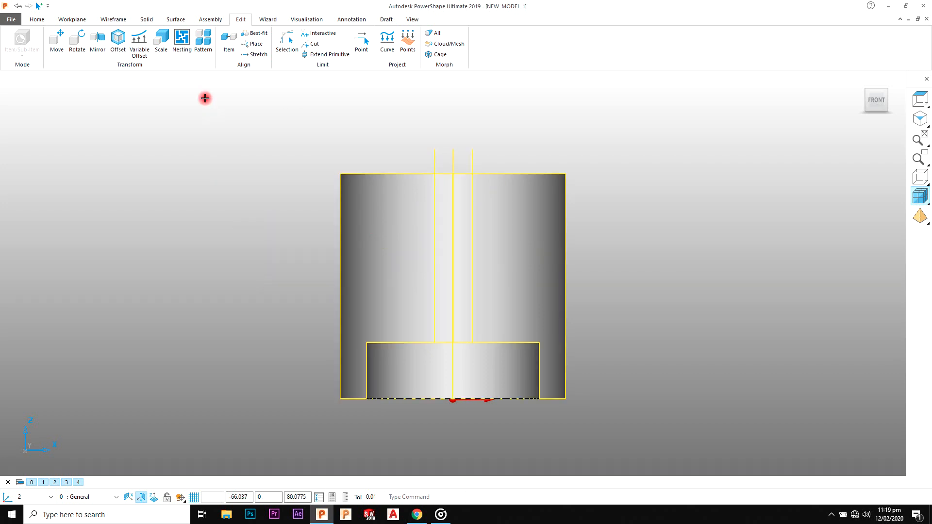
pyautogui.click(112, 20)
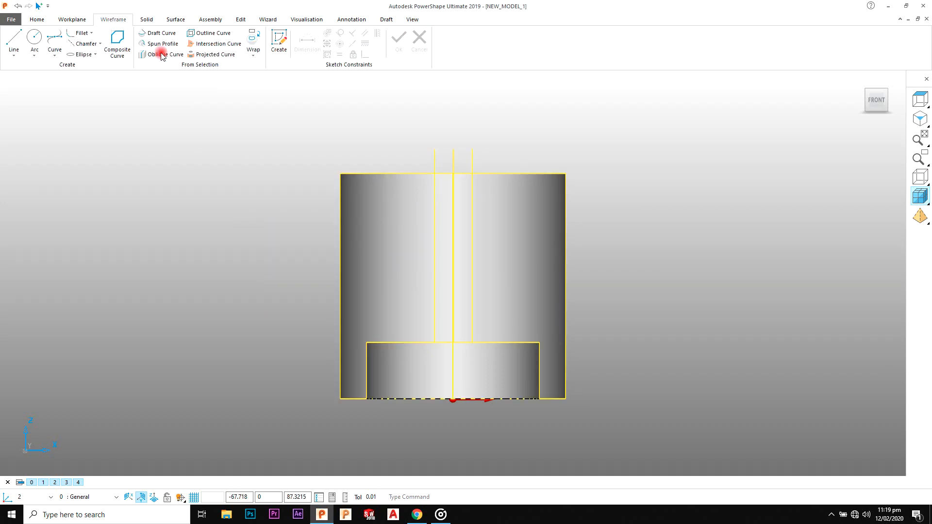
pyautogui.click(207, 46)
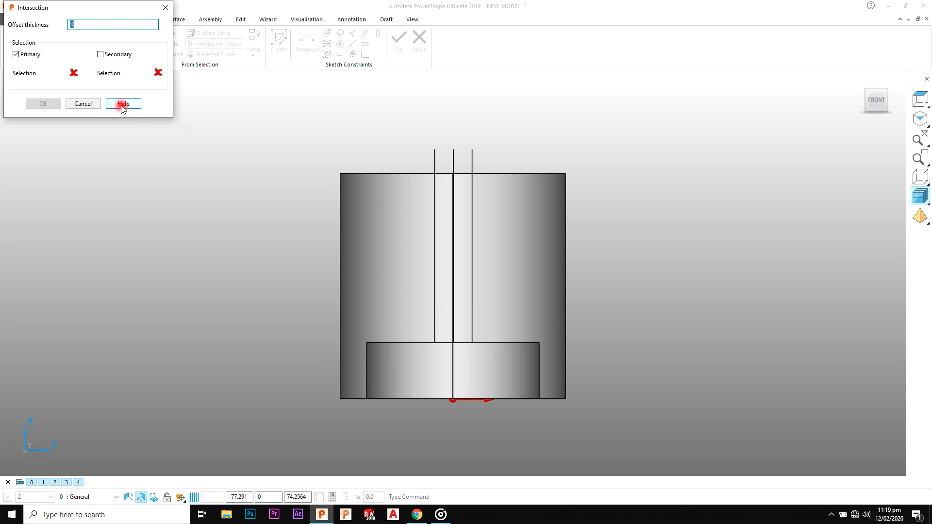
pyautogui.click(83, 104)
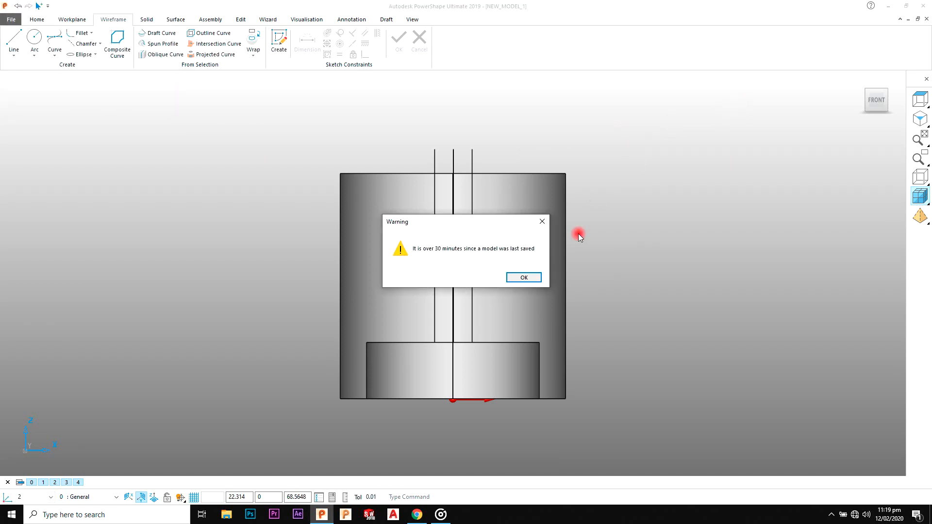
pyautogui.click(524, 278)
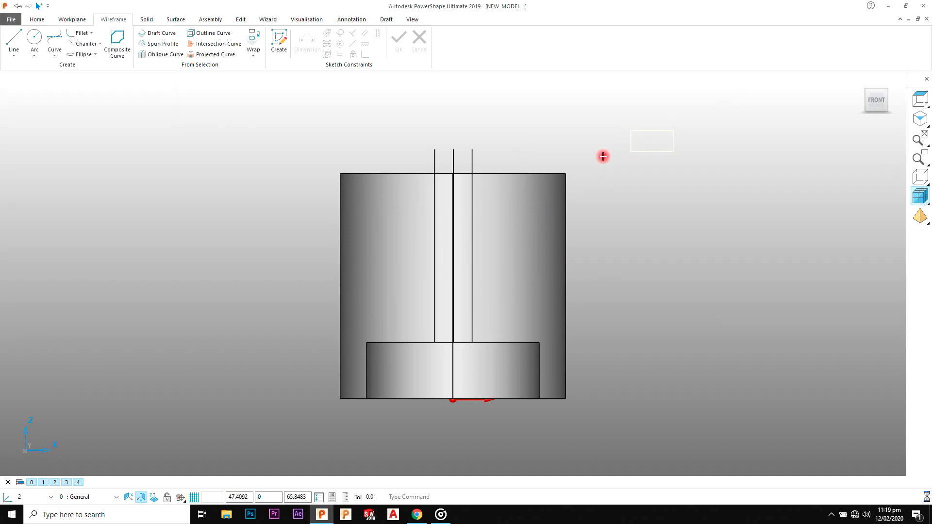
# - Select the three upright lines together with the solid and project the curves onto it using the Through item projection type
pyautogui.moveTo(598, 134); pyautogui.dragTo(241, 253)
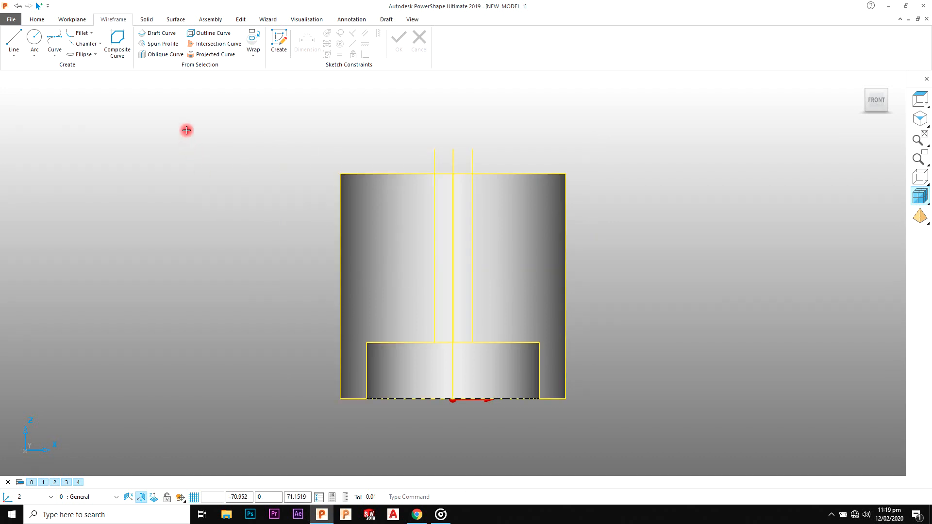
pyautogui.click(215, 55)
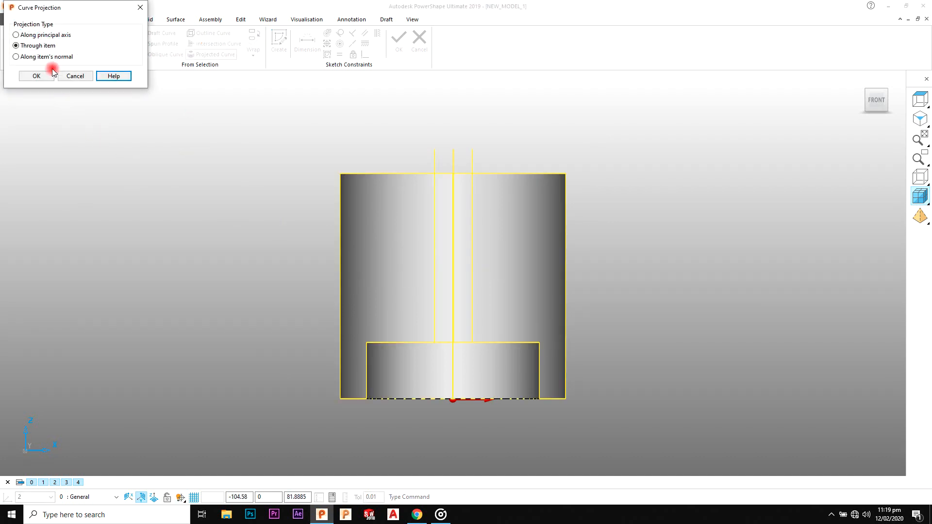
pyautogui.click(38, 77)
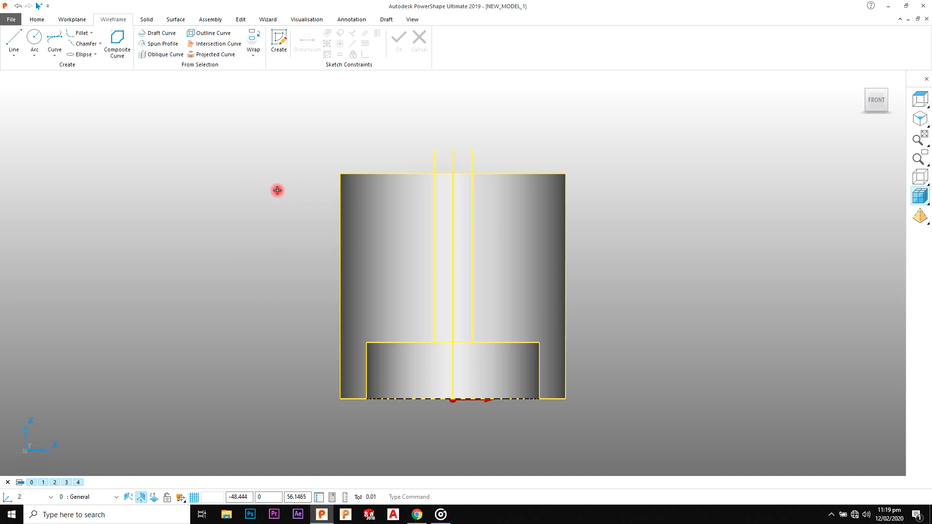
# - Draw an inclined line from the foot of the near outer upright line to the matching projected curve's end on the tube's top edge
pyautogui.moveTo(417, 276); pyautogui.dragTo(443, 303, button='middle')
pyautogui.scroll(3, 443, 305)
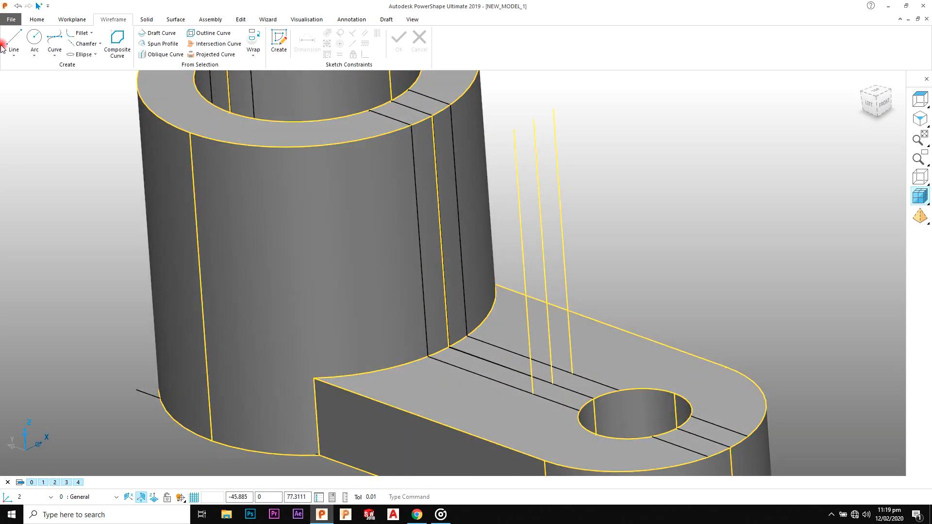
pyautogui.scroll(3, 545, 406)
pyautogui.click(533, 379)
pyautogui.keyDown('shift'); pyautogui.moveTo(375, 149); pyautogui.dragTo(500, 427, button='middle'); pyautogui.keyUp('shift')
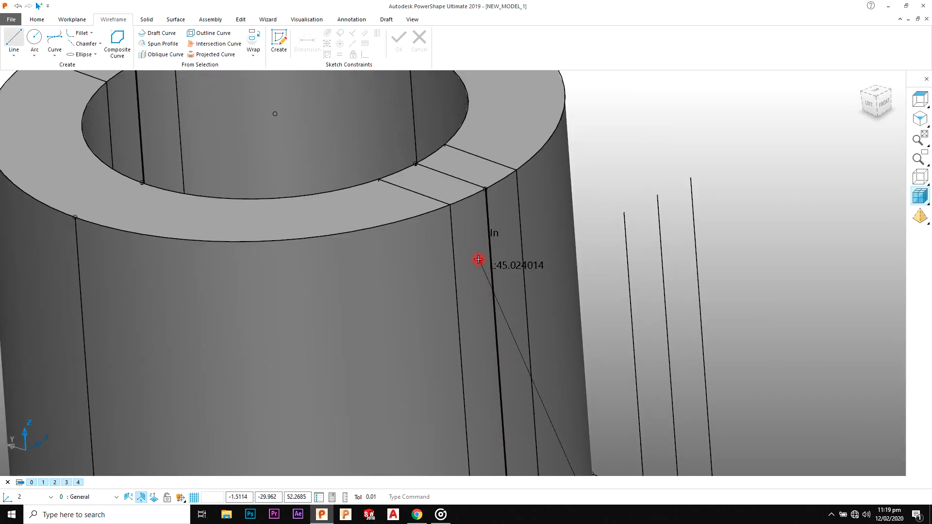
pyautogui.click(452, 204)
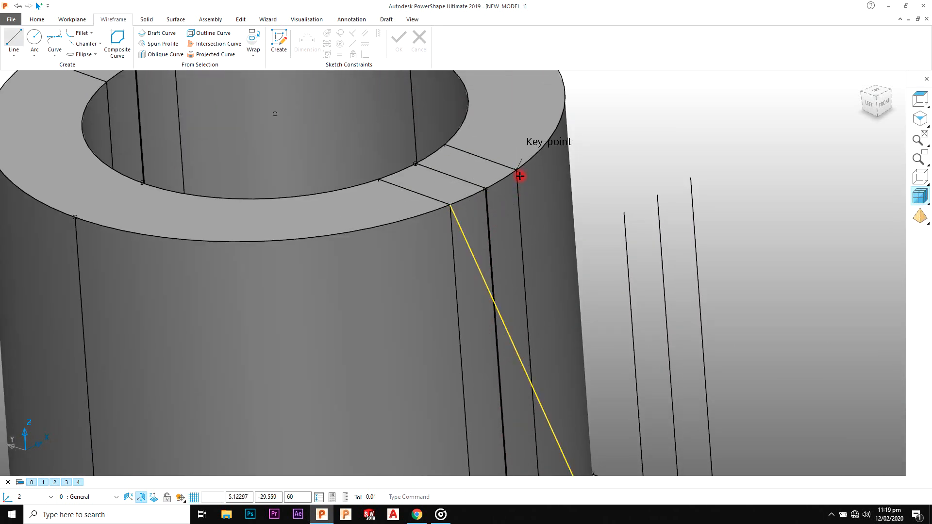
# - Draw the parallel inclined line from the far projected curve's end on the tube's top edge to the foot of the far upright line
pyautogui.click(516, 169)
pyautogui.keyDown('shift'); pyautogui.moveTo(682, 350); pyautogui.dragTo(514, 131, button='middle'); pyautogui.keyUp('shift')
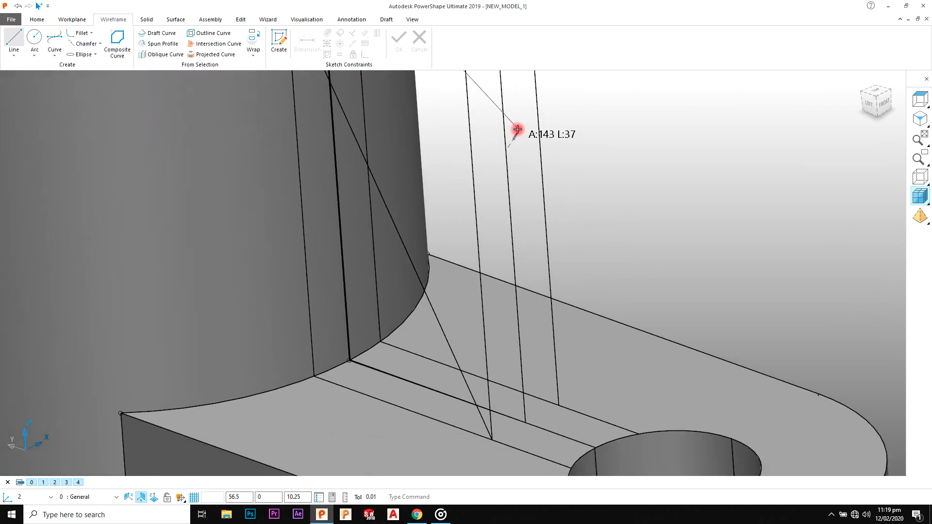
pyautogui.click(557, 400)
pyautogui.rightClick(619, 226)
pyautogui.click(630, 233)
pyautogui.keyDown('shift'); pyautogui.moveTo(623, 363); pyautogui.dragTo(614, 274, button='middle'); pyautogui.keyUp('shift')
# - Connect the lower ends of the two inclined lines with a cross line on the arm's top face
pyautogui.click(20, 44)
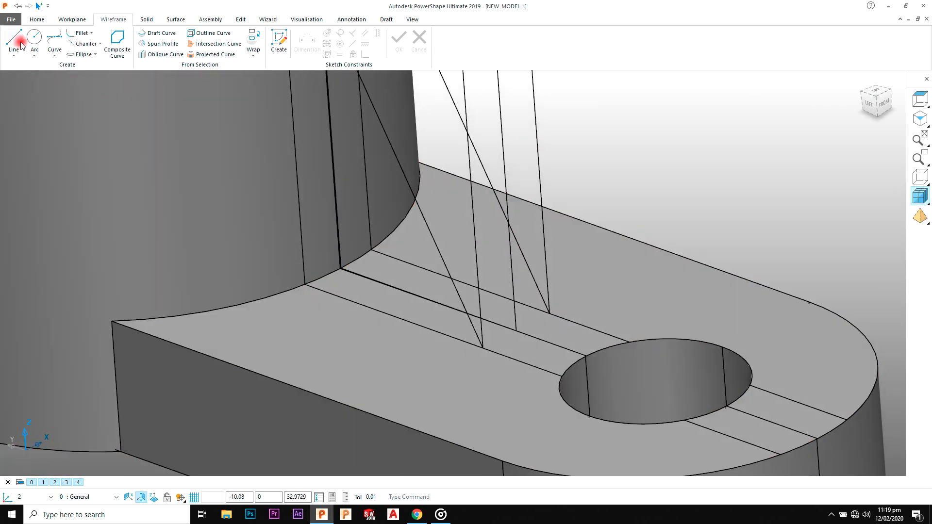
pyautogui.scroll(3, 465, 264)
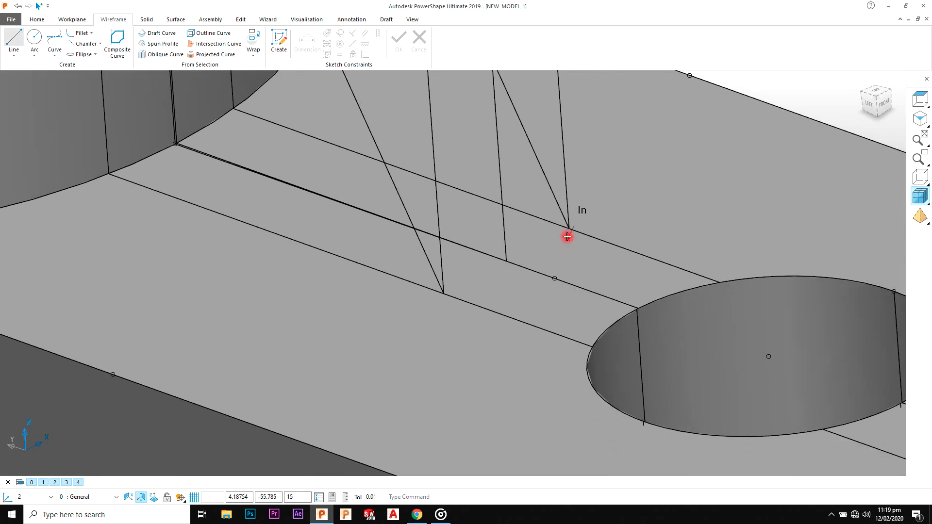
pyautogui.click(566, 229)
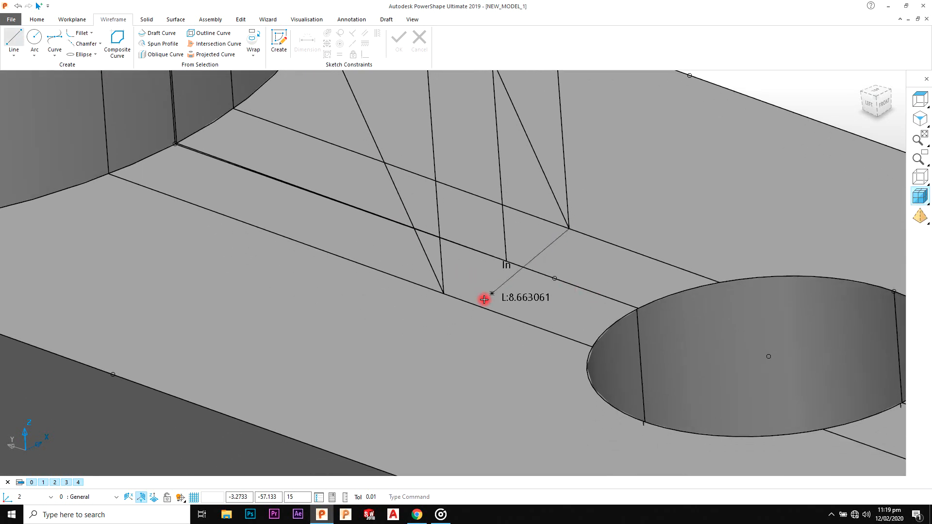
pyautogui.click(443, 295)
pyautogui.rightClick(787, 90)
pyautogui.click(797, 96)
# - Delete the three upright construction lines standing on the arm
pyautogui.scroll(-3, 563, 204)
pyautogui.moveTo(449, 180); pyautogui.dragTo(516, 262, button='middle')
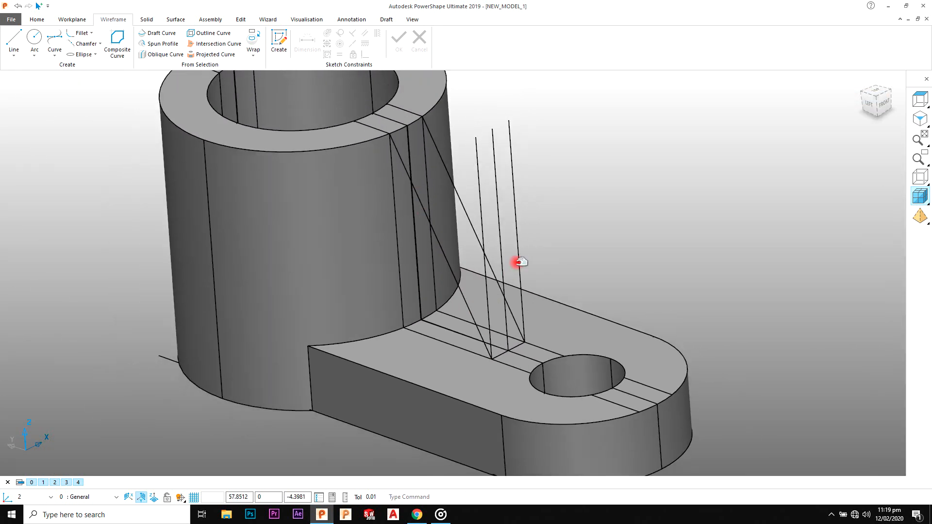
pyautogui.click(511, 155)
pyautogui.press('Delete')
pyautogui.click(495, 156)
pyautogui.press('Delete')
pyautogui.click(477, 157)
pyautogui.press('Delete')
pyautogui.scroll(-3, 481, 194)
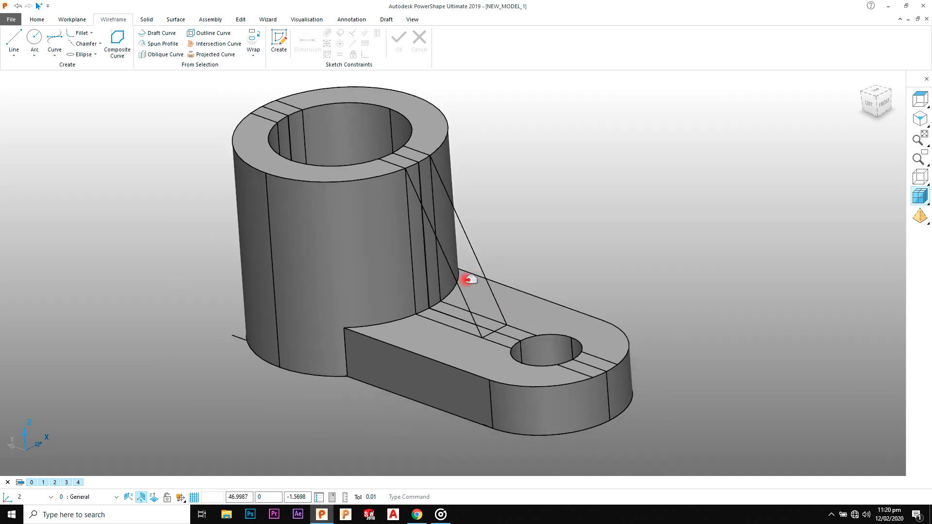
# - Create a closed composite curve around the rib's near triangular side from the inclined line, the tube curve and the arm curve
pyautogui.scroll(3, 439, 309)
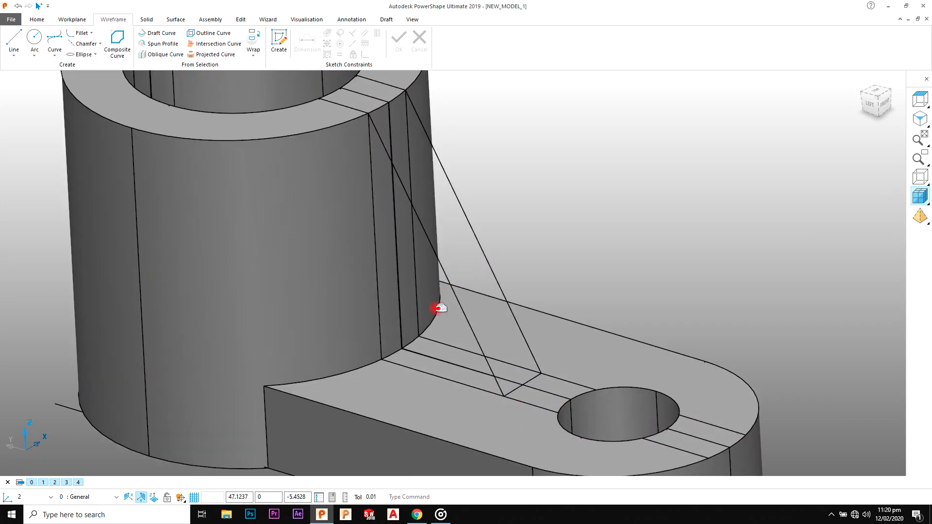
pyautogui.click(175, 22)
pyautogui.click(114, 19)
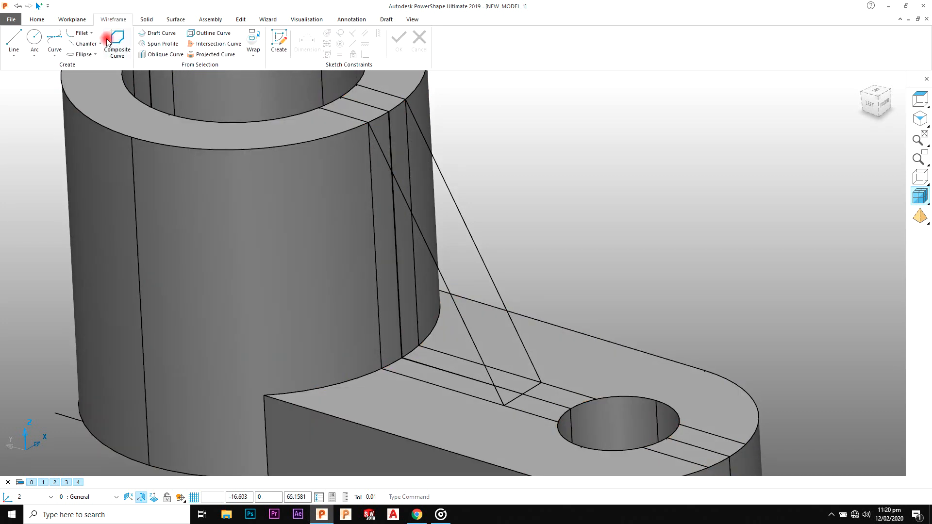
pyautogui.click(417, 224)
pyautogui.moveTo(417, 223); pyautogui.dragTo(479, 260, button='middle')
pyautogui.click(389, 161)
pyautogui.click(413, 381)
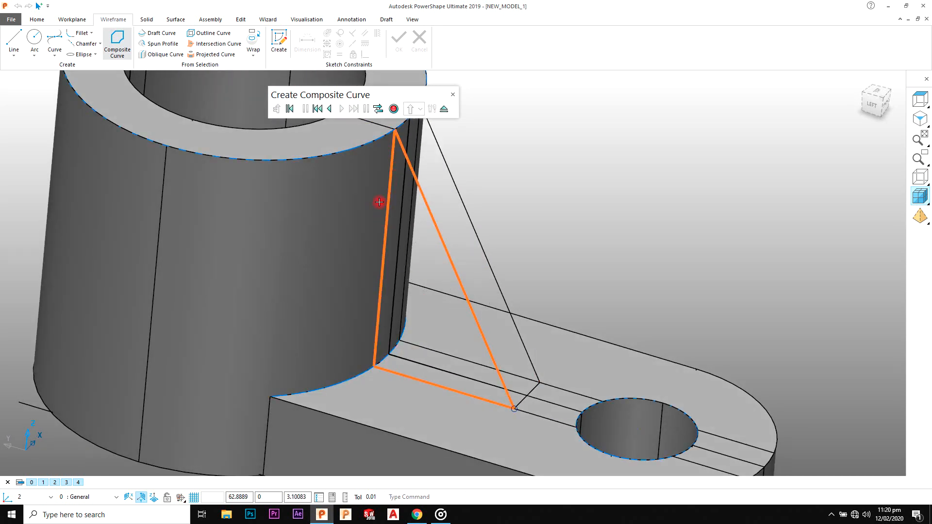
pyautogui.click(394, 110)
pyautogui.click(443, 109)
# - Create a Smart Surfacer surface that fills the selected triangular composite curve
pyautogui.moveTo(551, 323); pyautogui.dragTo(427, 274, button='middle')
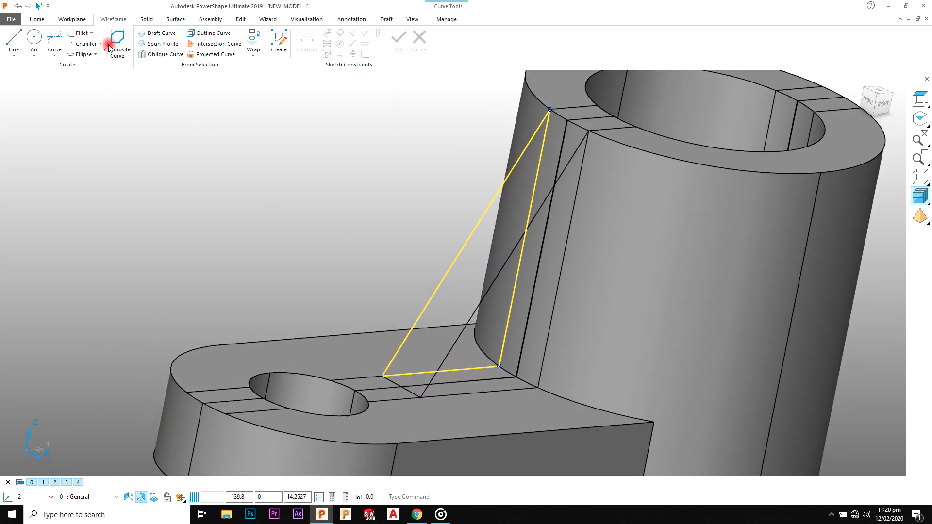
pyautogui.click(177, 21)
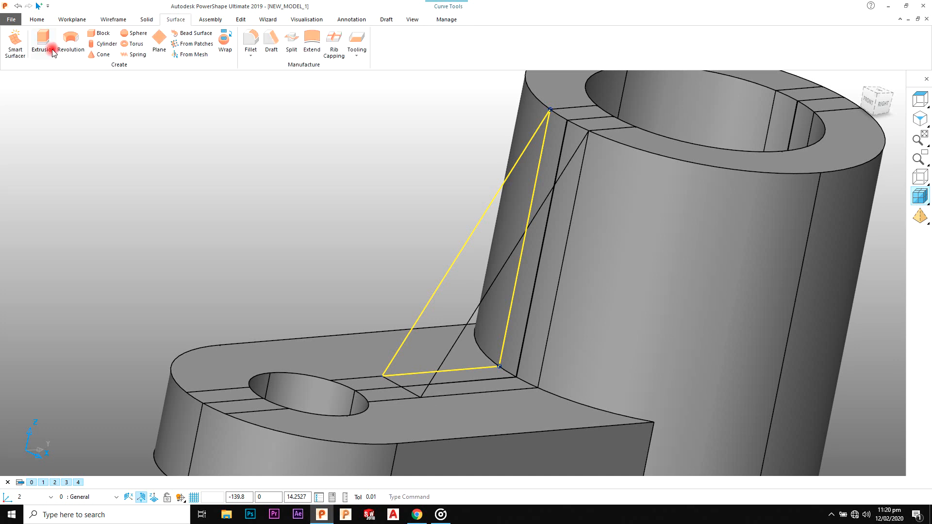
pyautogui.click(19, 44)
pyautogui.click(96, 129)
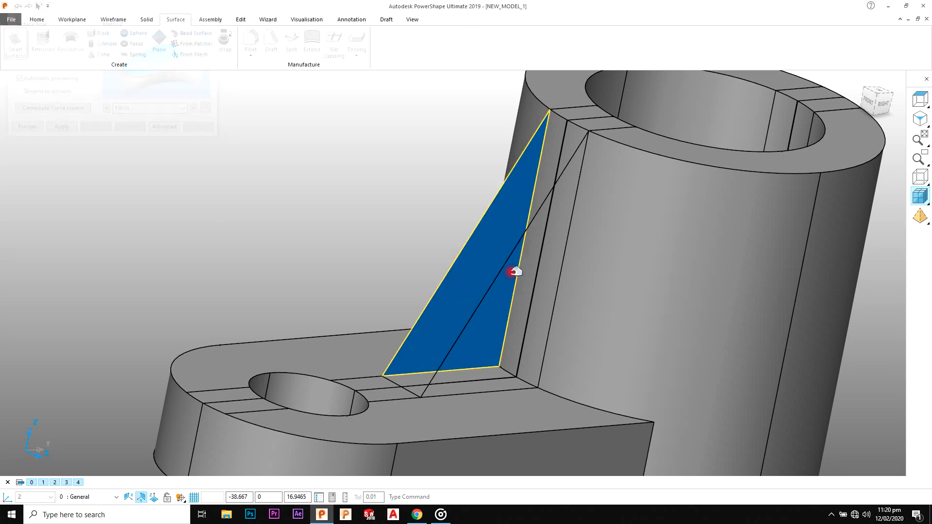
# - Create a closed composite curve around the rib's opposite triangular side, following the inclined line, tube curve and arm curve
pyautogui.click(113, 19)
pyautogui.moveTo(479, 261); pyautogui.dragTo(516, 269, button='middle')
pyautogui.scroll(2, 517, 268)
pyautogui.click(519, 267)
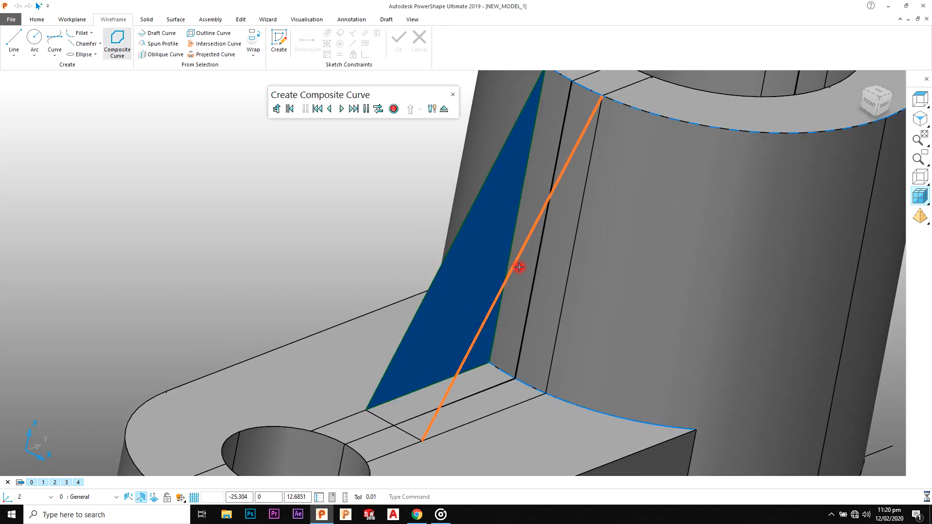
pyautogui.scroll(1, 563, 214)
pyautogui.click(609, 90)
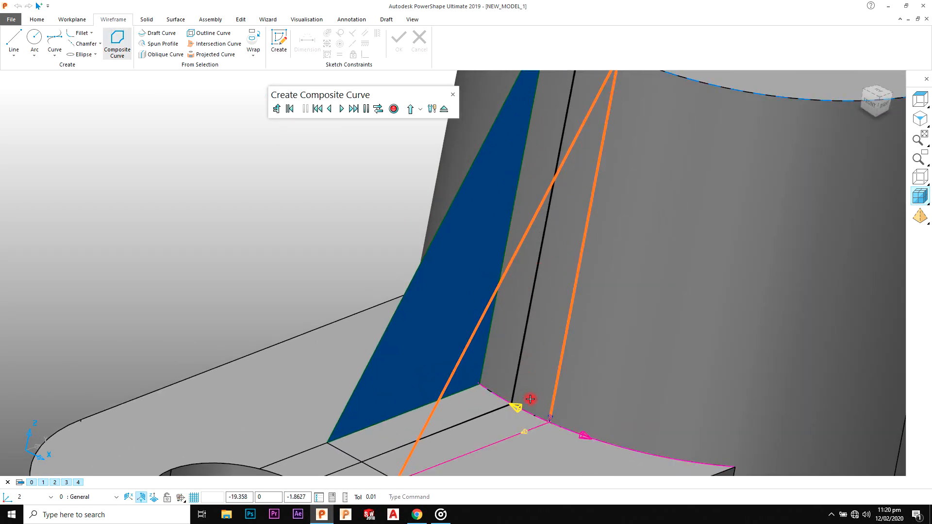
pyautogui.click(529, 429)
pyautogui.click(395, 109)
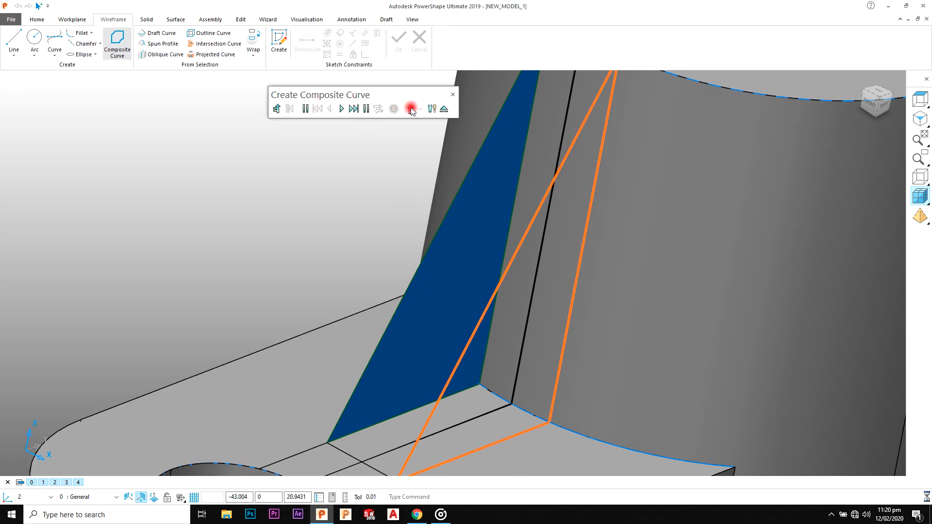
pyautogui.click(444, 108)
# - Fill the second triangular composite curve with a surface using Smart Surfacer's Fill-in method
pyautogui.moveTo(515, 236); pyautogui.dragTo(487, 200, button='middle')
pyautogui.scroll(-3, 487, 199)
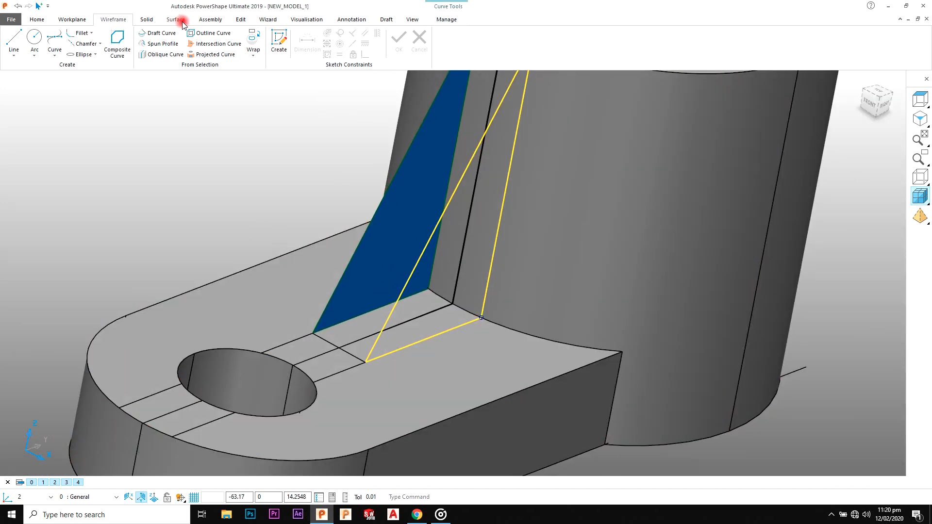
pyautogui.click(177, 19)
pyautogui.click(15, 49)
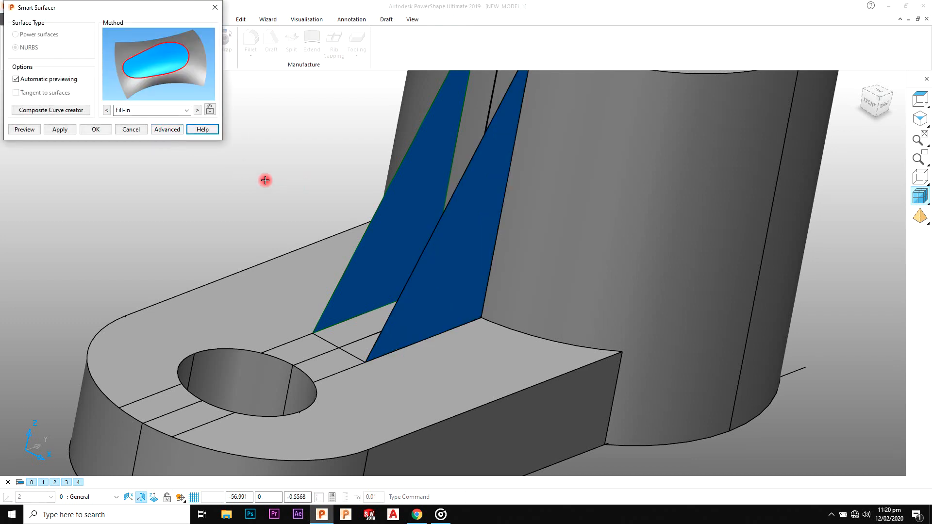
pyautogui.click(112, 132)
# - Reverse the orientation of both triangular side surfaces of the rib
pyautogui.moveTo(387, 285); pyautogui.dragTo(432, 258, button='middle')
pyautogui.click(402, 254)
pyautogui.rightClick(403, 254)
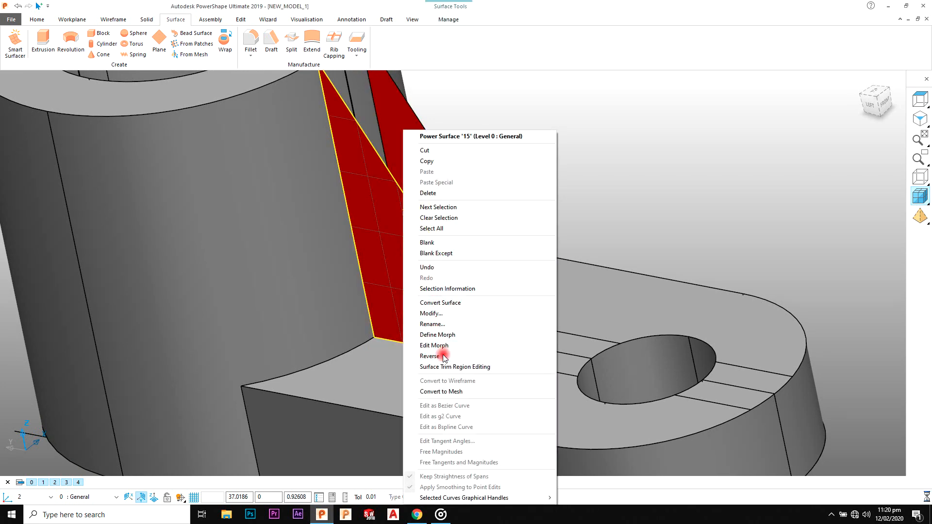
pyautogui.click(412, 354)
pyautogui.rightClick(458, 229)
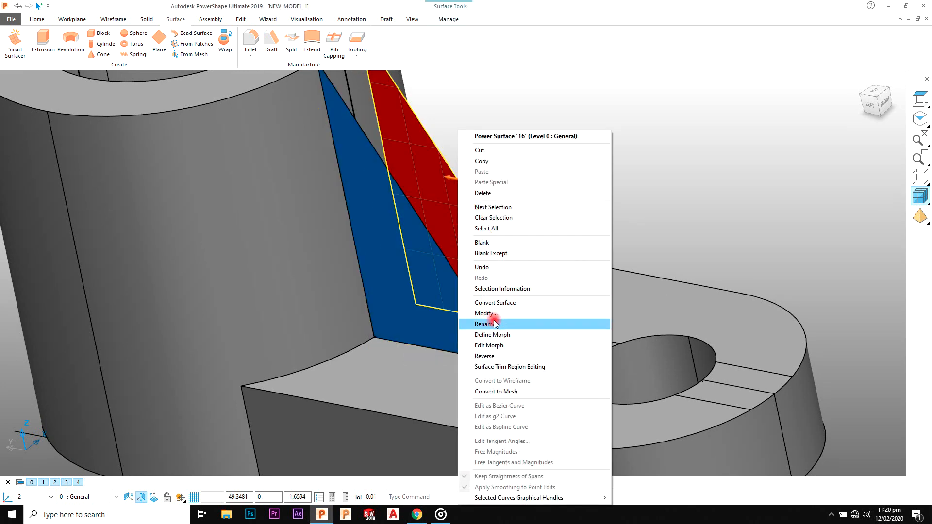
pyautogui.click(490, 356)
# - Create a closed composite curve around the rib's sloped face from both inclined lines, the tube's top edge arc and the cross line
pyautogui.moveTo(535, 246); pyautogui.dragTo(523, 203, button='middle')
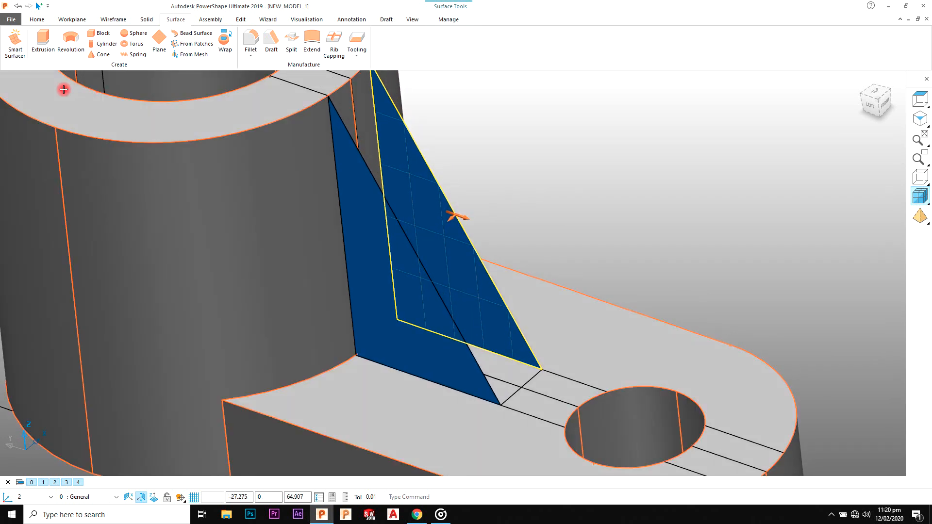
pyautogui.click(114, 20)
pyautogui.keyDown('shift'); pyautogui.moveTo(468, 244); pyautogui.dragTo(470, 314, button='middle'); pyautogui.keyUp('shift')
pyautogui.click(421, 328)
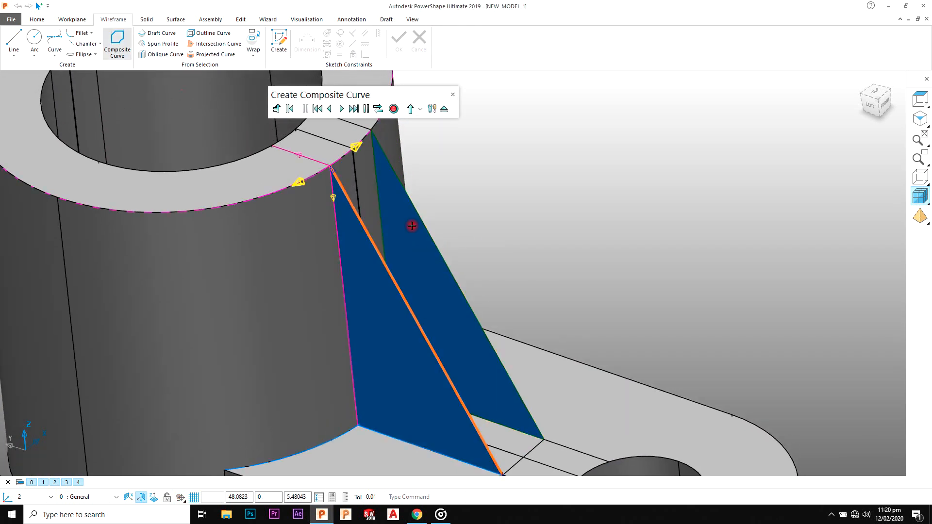
pyautogui.click(361, 148)
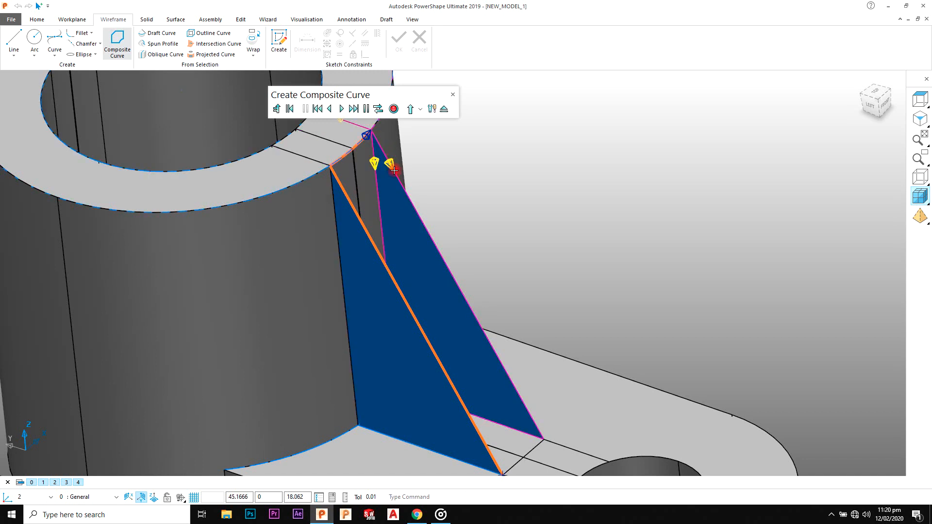
pyautogui.keyDown('shift'); pyautogui.moveTo(487, 387); pyautogui.dragTo(498, 348, button='middle'); pyautogui.keyUp('shift')
pyautogui.click(494, 340)
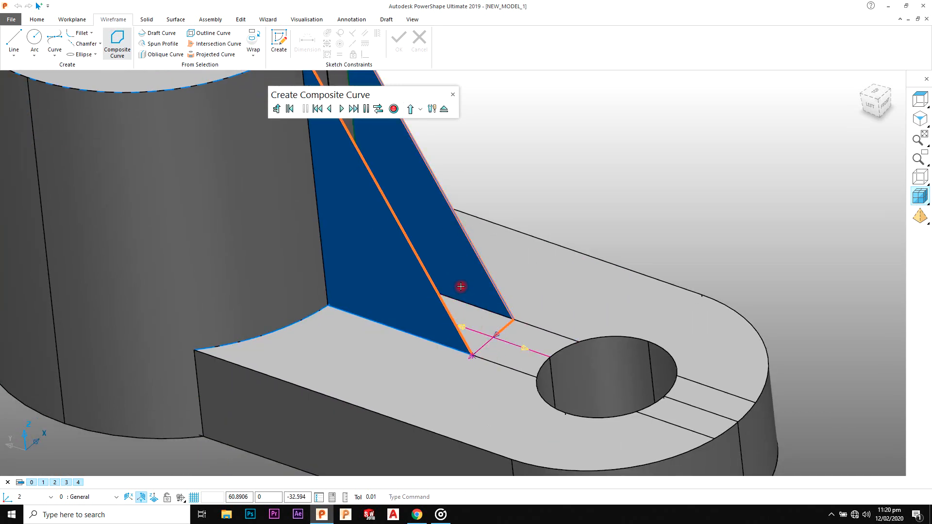
pyautogui.click(462, 329)
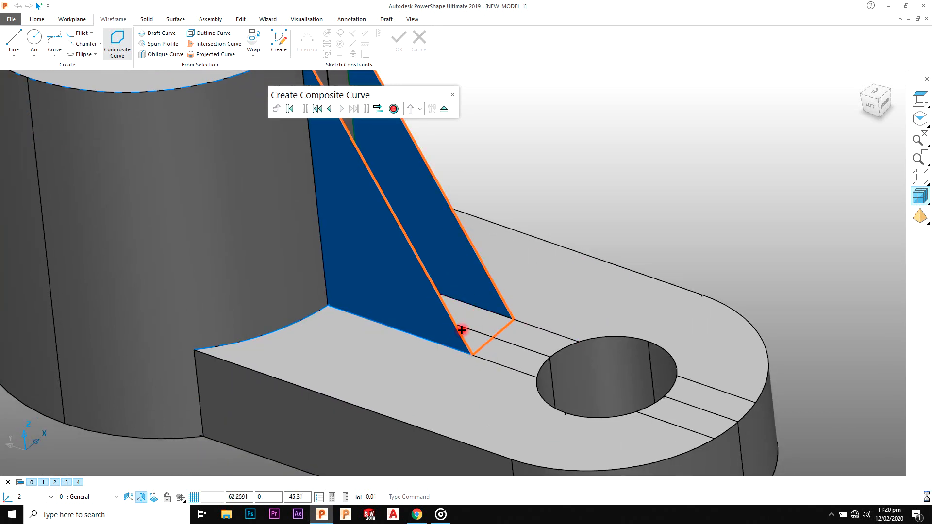
pyautogui.click(394, 110)
pyautogui.keyDown('shift'); pyautogui.moveTo(371, 133); pyautogui.dragTo(372, 242, button='middle'); pyautogui.keyUp('shift')
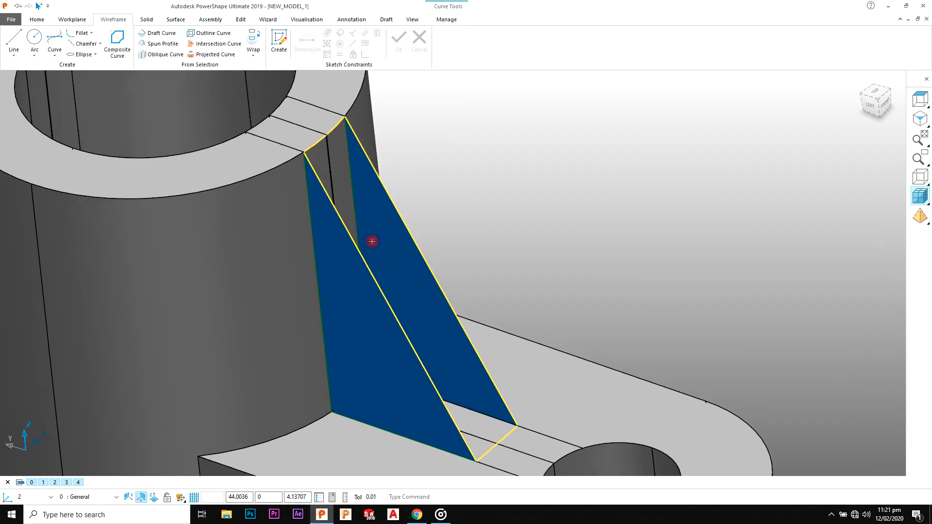
# - Create the rib's sloped surface from the composite curve with Smart Surfacer, turning off Tangent to surfaces
pyautogui.click(174, 20)
pyautogui.click(25, 43)
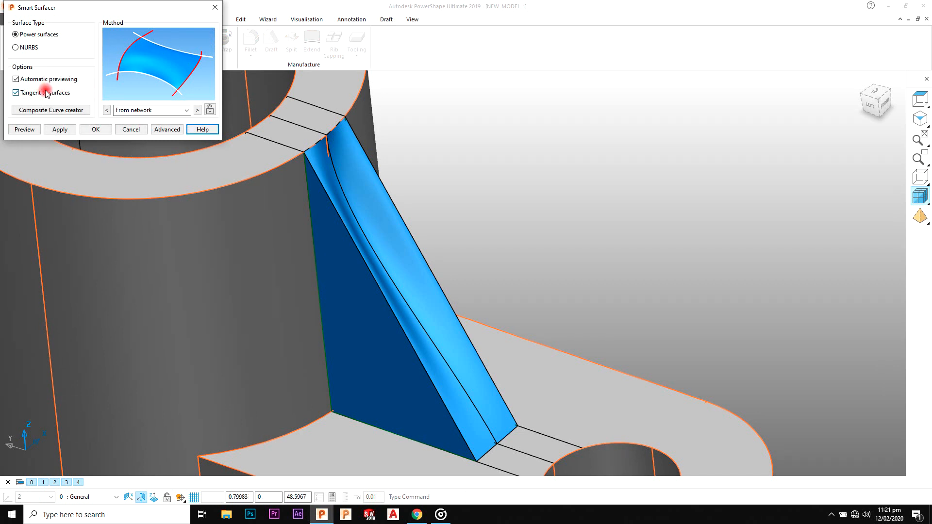
pyautogui.click(16, 93)
pyautogui.click(97, 130)
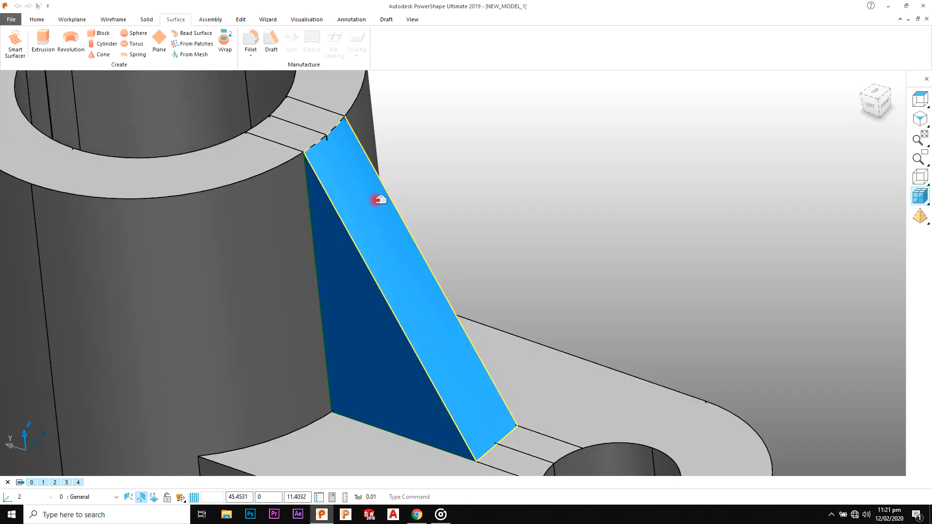
# - Reverse the triangular side surface whose inner face points outward so it matches the rib's other surfaces
pyautogui.scroll(-5, 377, 200)
pyautogui.moveTo(498, 202); pyautogui.dragTo(515, 222, button='middle')
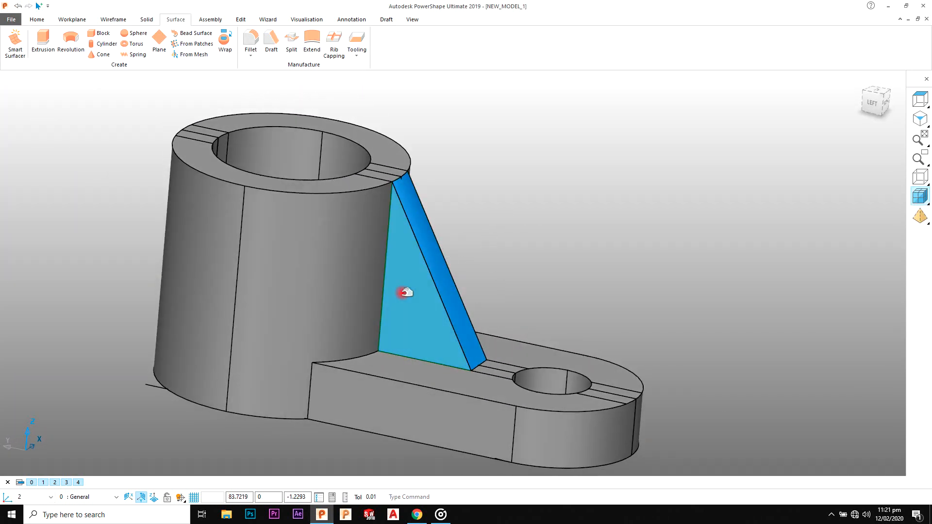
pyautogui.click(433, 289)
pyautogui.moveTo(432, 288); pyautogui.dragTo(449, 275, button='middle')
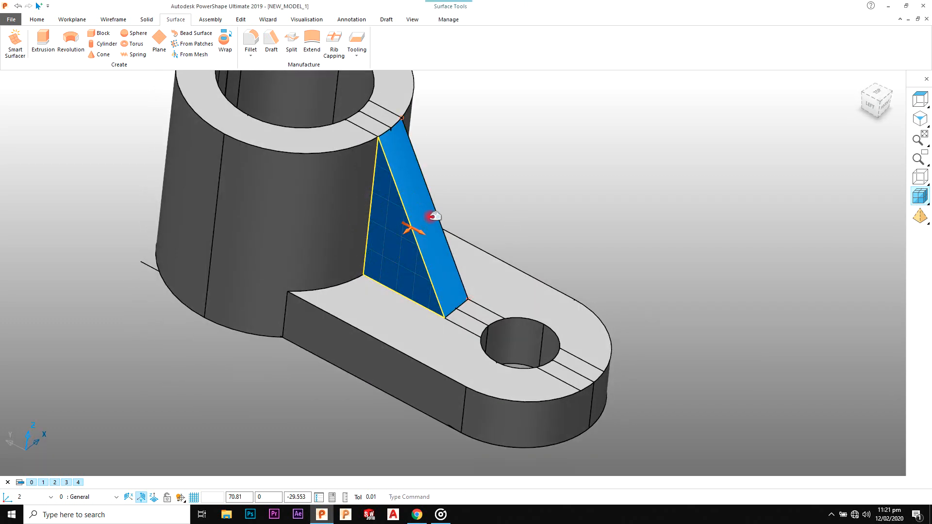
pyautogui.moveTo(445, 233); pyautogui.dragTo(400, 215, button='middle')
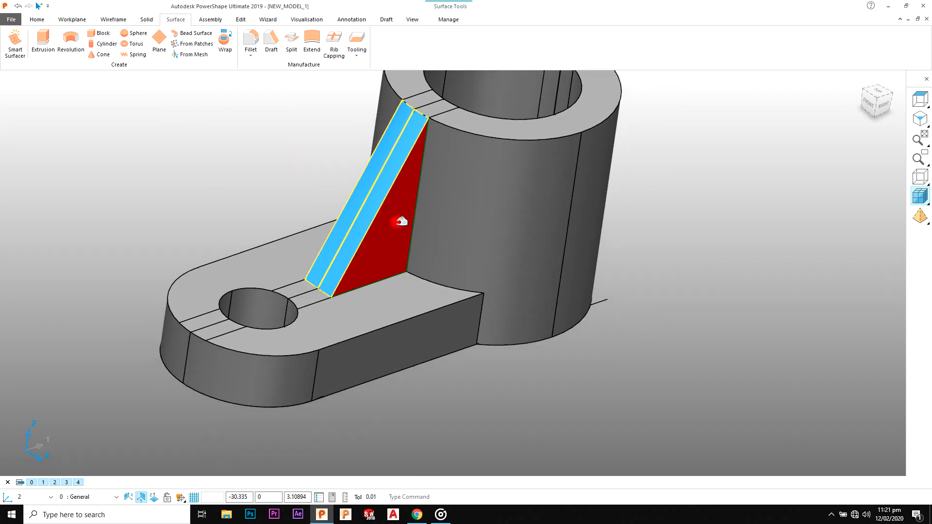
pyautogui.rightClick(393, 216)
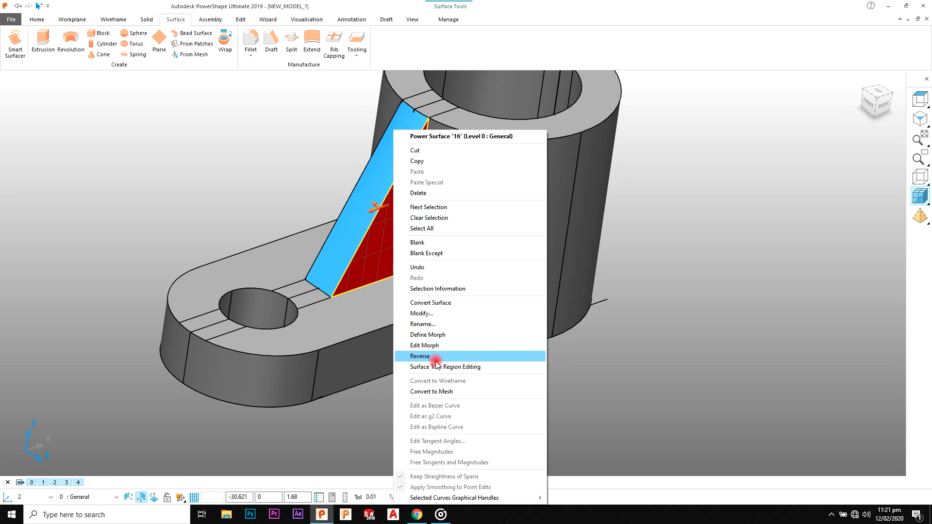
pyautogui.click(420, 356)
# - Select the rib's two triangular side surfaces and its sloped surface and convert them into a solid
pyautogui.moveTo(461, 312); pyautogui.dragTo(380, 250, button='middle')
pyautogui.moveTo(541, 308); pyautogui.dragTo(426, 255, button='middle')
pyautogui.click(427, 255)
pyautogui.moveTo(366, 258); pyautogui.dragTo(476, 248, button='middle')
pyautogui.moveTo(378, 252); pyautogui.dragTo(246, 78, button='middle')
pyautogui.click(141, 19)
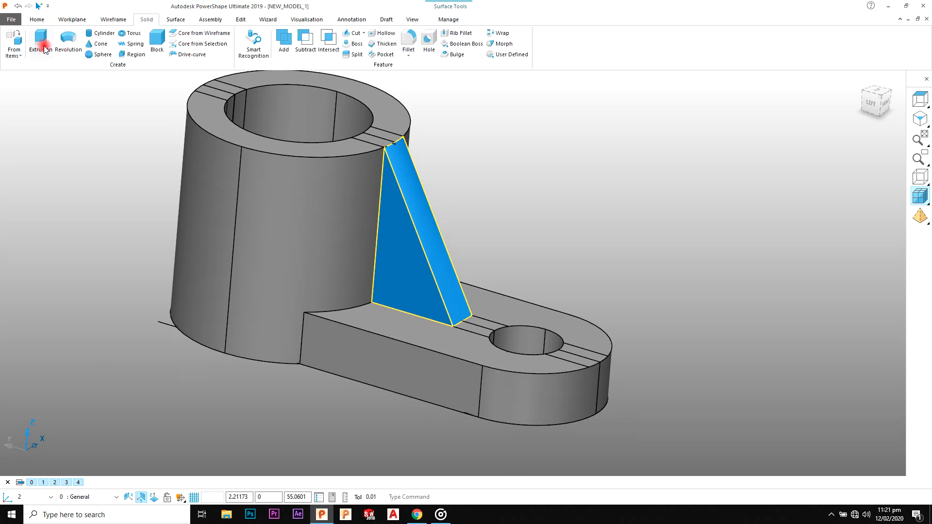
pyautogui.click(483, 198)
# - Delete the leftover composite curves around the rib's triangular sides and sloped face
pyautogui.click(416, 236)
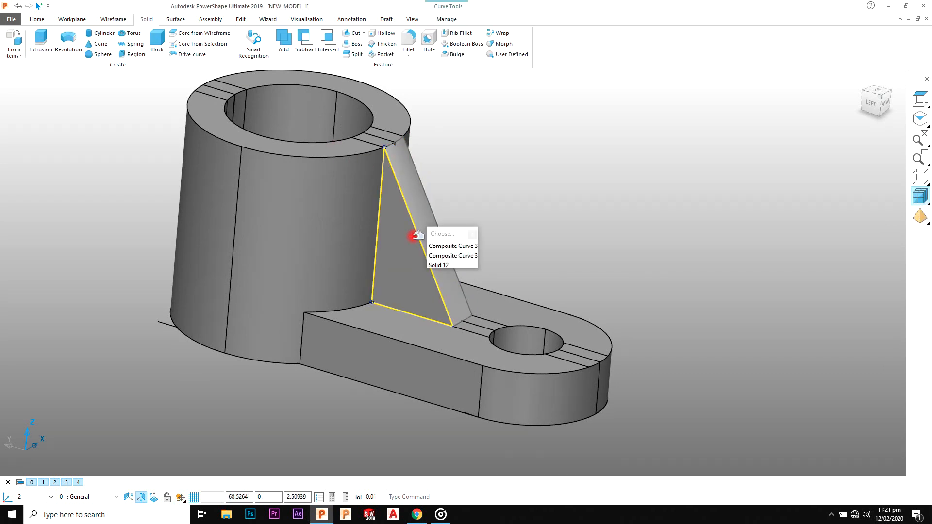
pyautogui.click(442, 247)
pyautogui.click(447, 246)
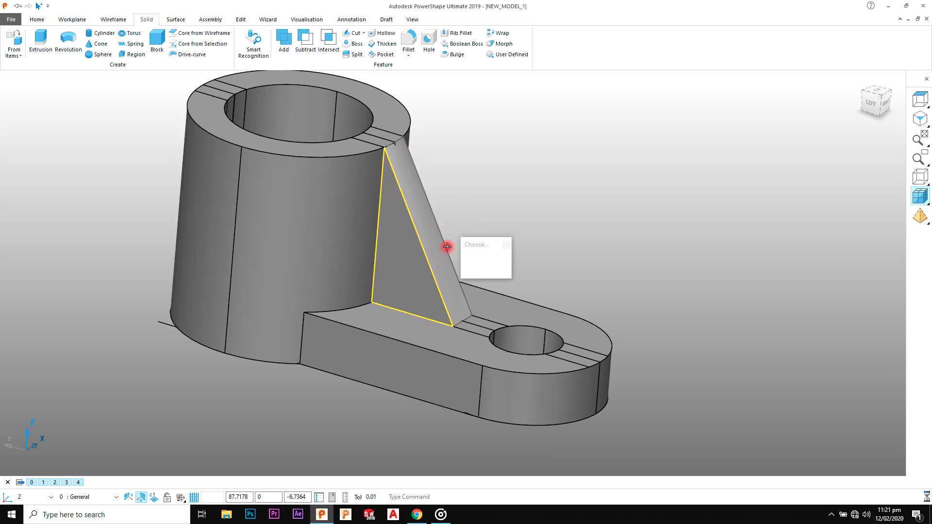
pyautogui.click(465, 256)
pyautogui.click(467, 256)
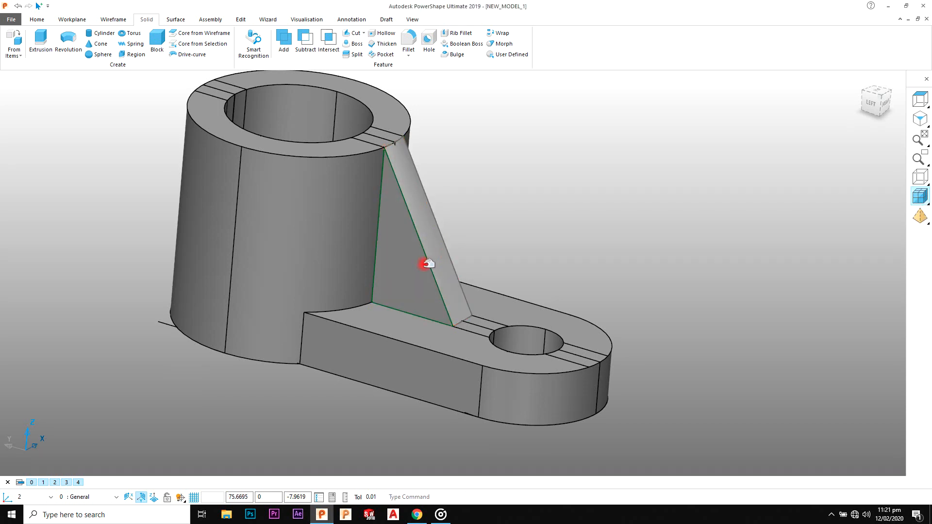
pyautogui.click(427, 264)
pyautogui.click(451, 273)
pyautogui.click(452, 272)
pyautogui.click(451, 270)
pyautogui.click(472, 245)
pyautogui.click(449, 263)
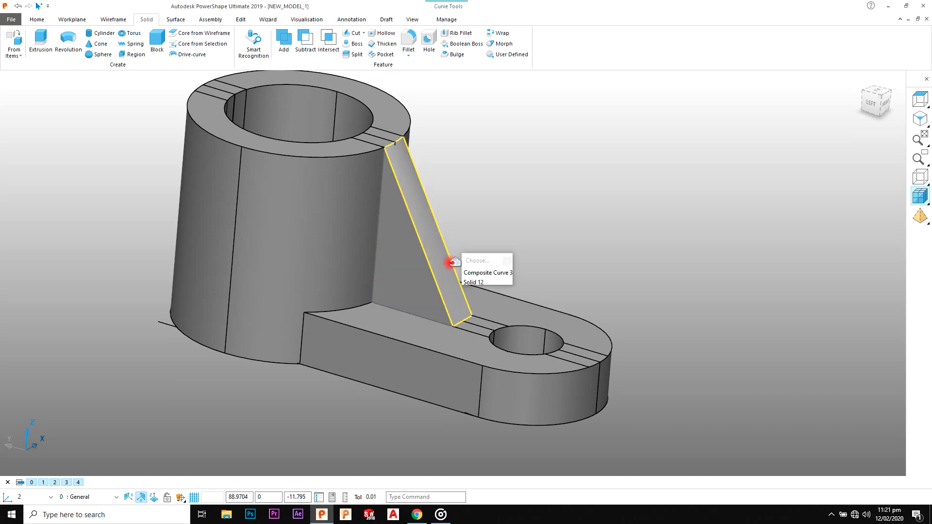
pyautogui.click(477, 271)
pyautogui.click(477, 269)
pyautogui.scroll(-3, 466, 268)
pyautogui.scroll(3, 465, 268)
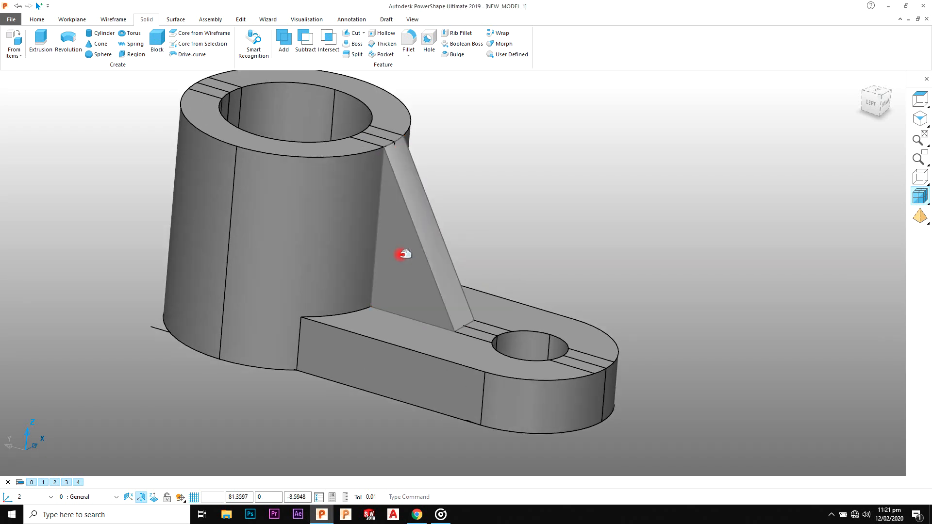
# - Add the rib solid to the main body of tube and arm
pyautogui.click(388, 238)
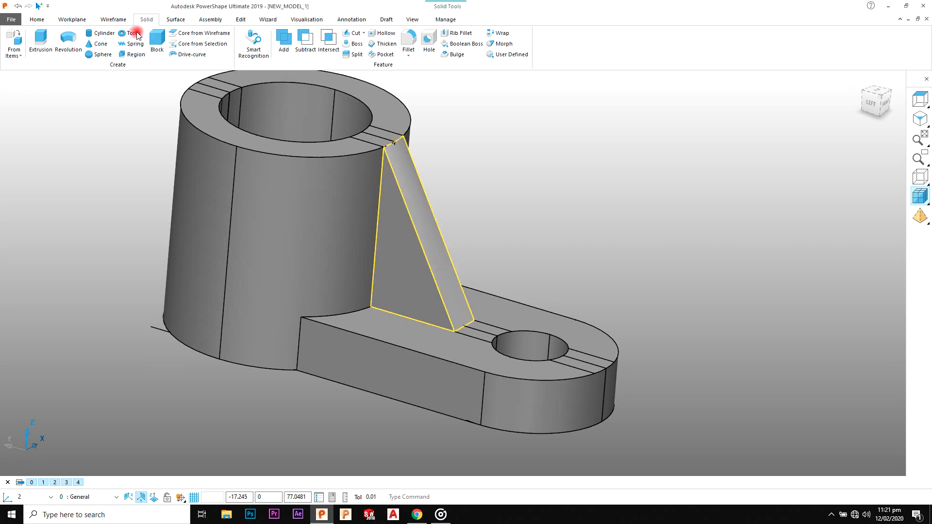
pyautogui.click(473, 151)
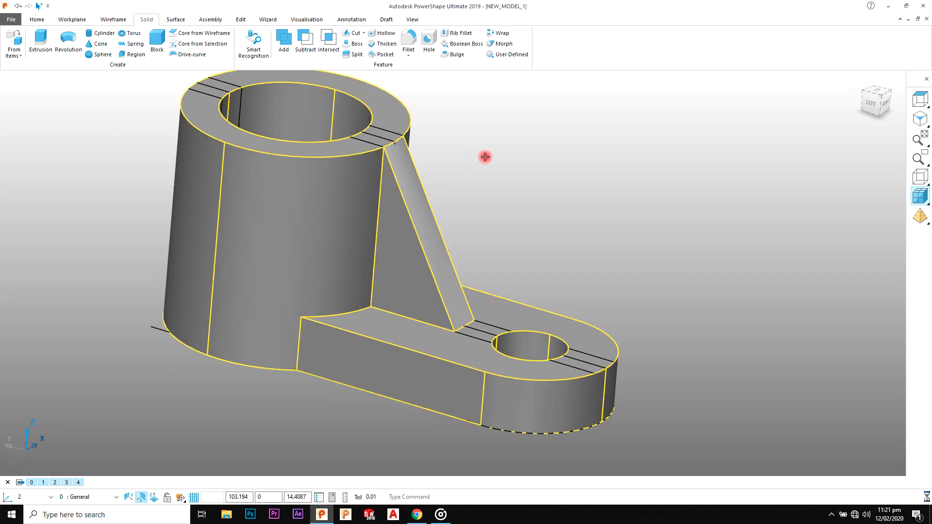
pyautogui.scroll(-2, 482, 179)
pyautogui.moveTo(483, 179); pyautogui.dragTo(445, 243, button='middle')
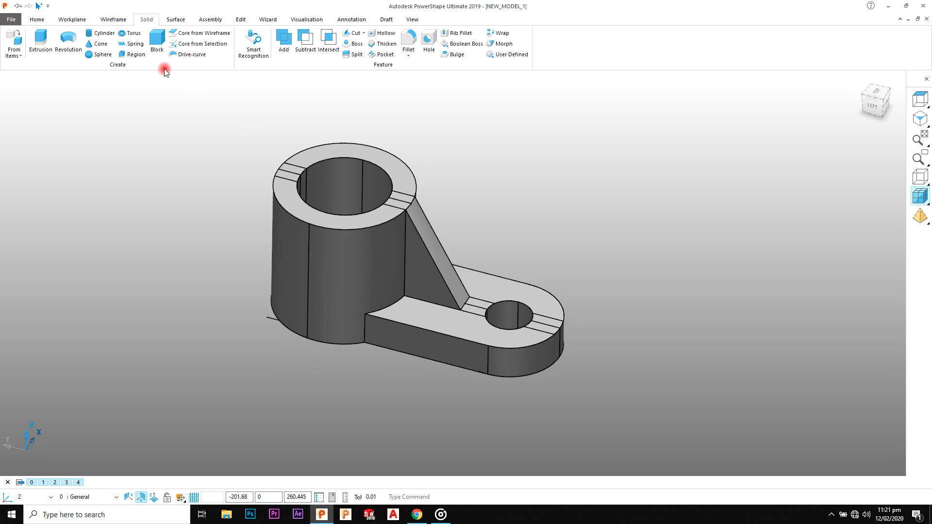
# - Select all wireframe items in the model and delete them
pyautogui.click(36, 20)
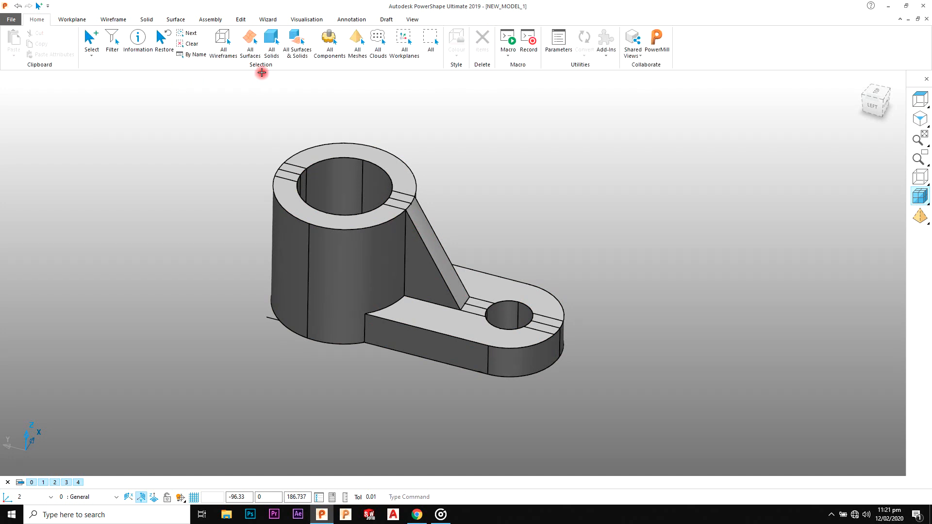
pyautogui.click(231, 53)
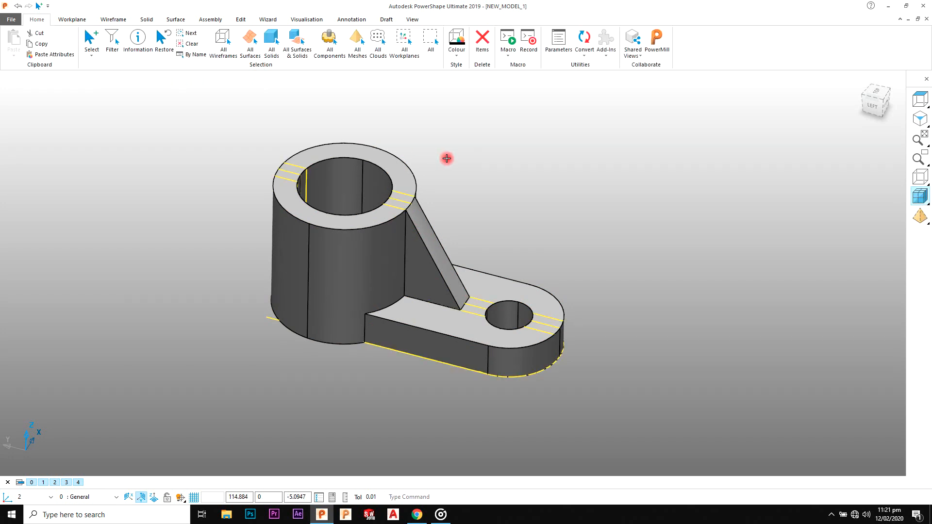
pyautogui.press('Delete')
pyautogui.moveTo(513, 255); pyautogui.dragTo(490, 242, button='middle')
# - Check the reference drawing and create a workplane at the centre of the tube's top face
pyautogui.hotkey('alt', 'Tab')
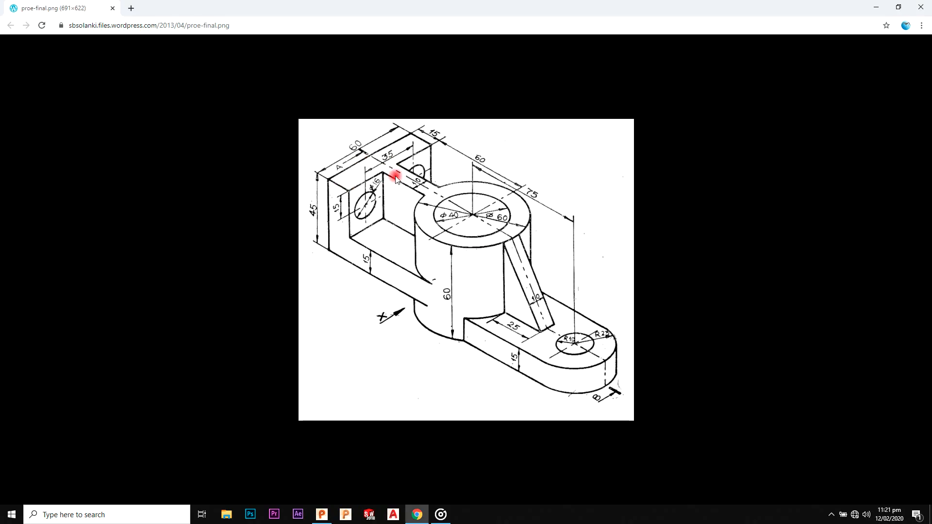
pyautogui.hotkey('alt', 'Tab')
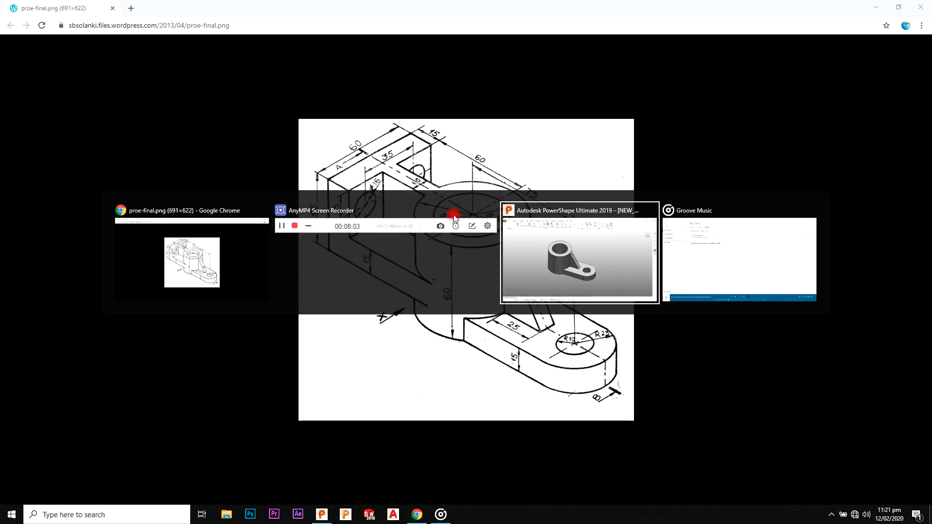
pyautogui.hotkey('alt', 'Tab')
pyautogui.moveTo(453, 210)
pyautogui.mouseDown(button='middle')
pyautogui.moveTo(374, 194)
pyautogui.moveTo(516, 333)
pyautogui.moveTo(450, 223)
pyautogui.mouseUp(button='middle')
pyautogui.scroll(5, 450, 222)
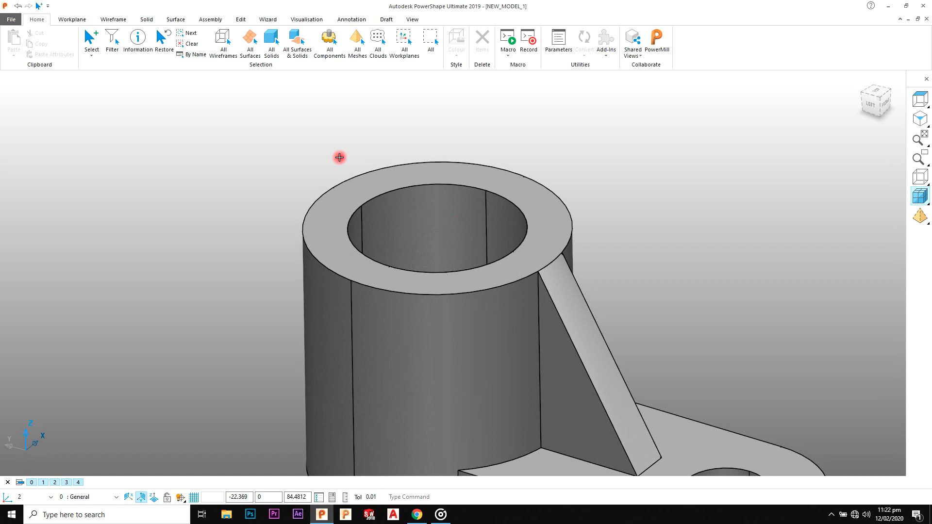
pyautogui.click(112, 19)
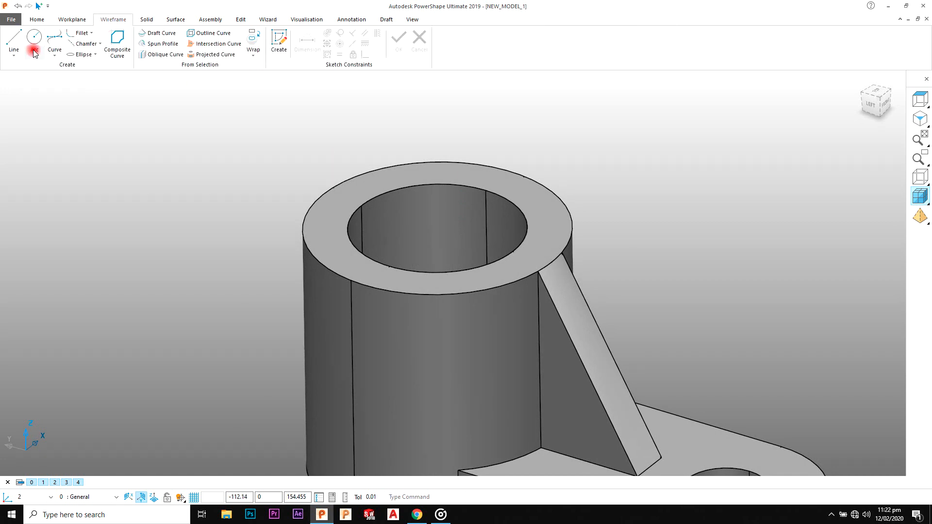
pyautogui.click(71, 21)
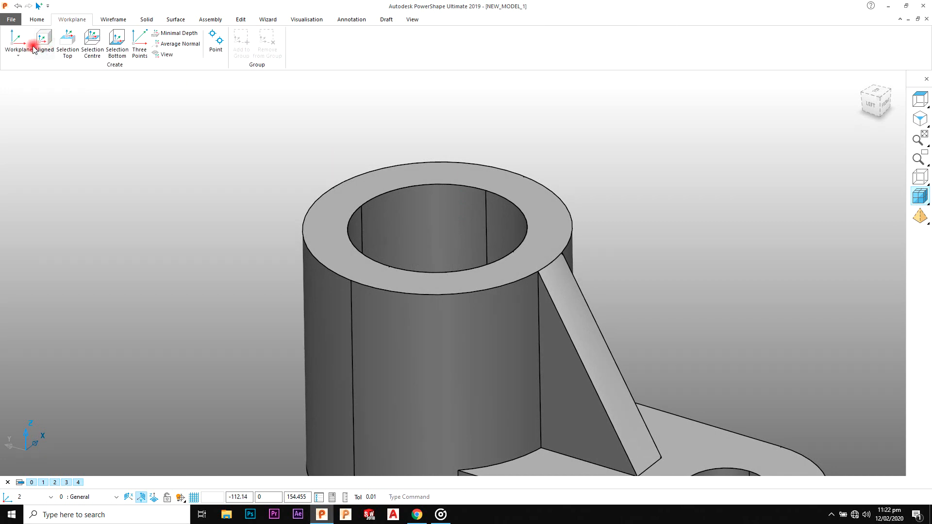
pyautogui.click(19, 56)
pyautogui.click(29, 71)
pyautogui.click(437, 226)
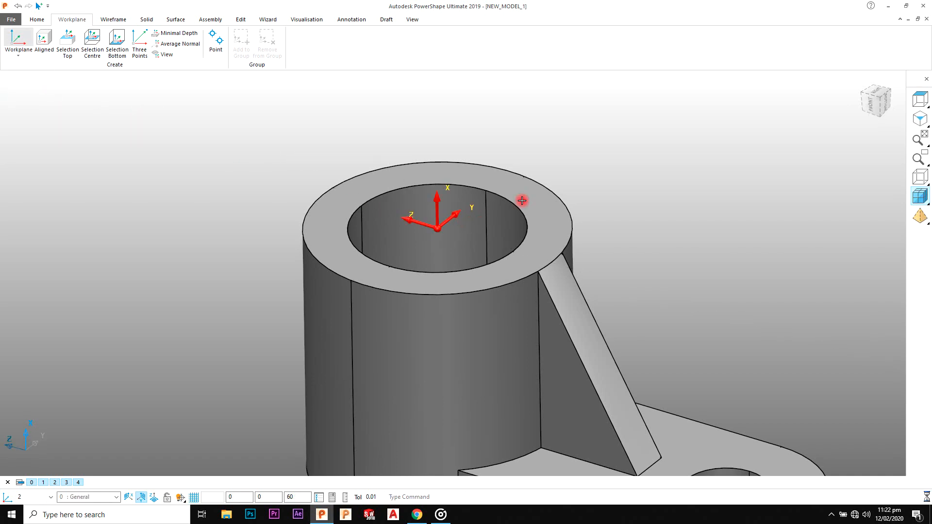
pyautogui.rightClick(560, 152)
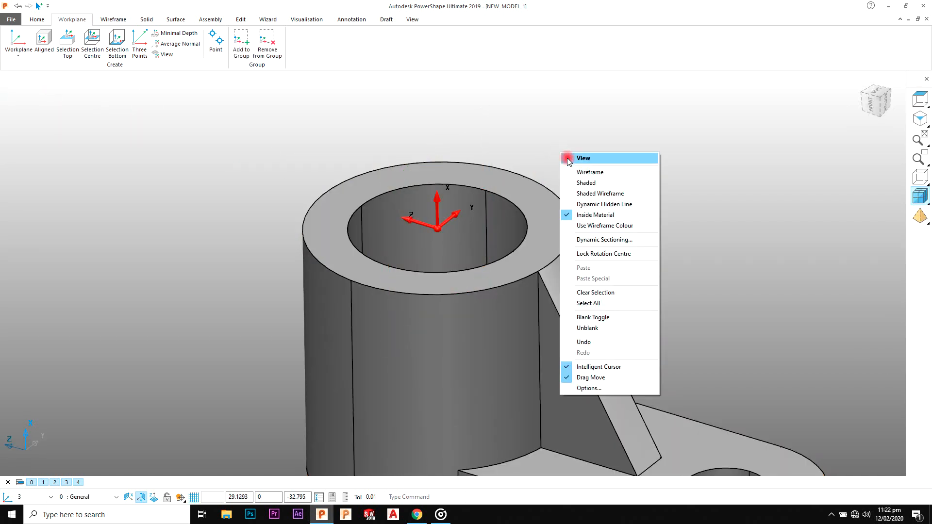
pyautogui.click(567, 158)
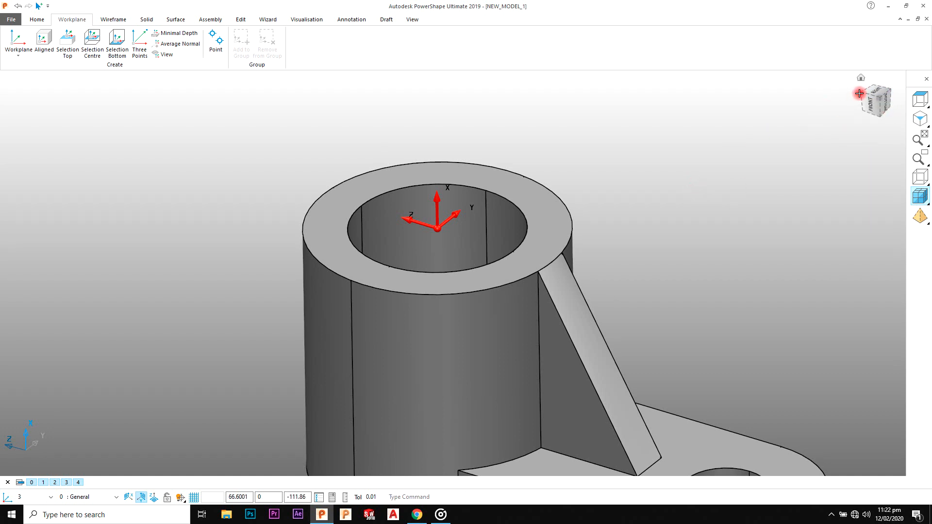
# - View the tube's top face straight on and lock the workplane's YZ plane for drawing
pyautogui.click(874, 90)
pyautogui.scroll(3, 534, 233)
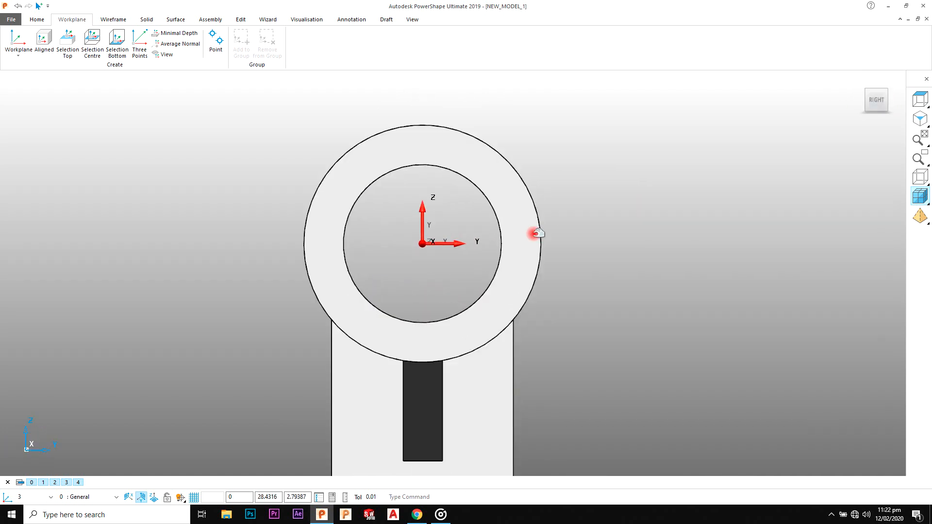
pyautogui.keyDown('shift'); pyautogui.moveTo(575, 229); pyautogui.dragTo(564, 297, button='middle'); pyautogui.keyUp('shift')
pyautogui.click(170, 496)
pyautogui.scroll(-1, 559, 291)
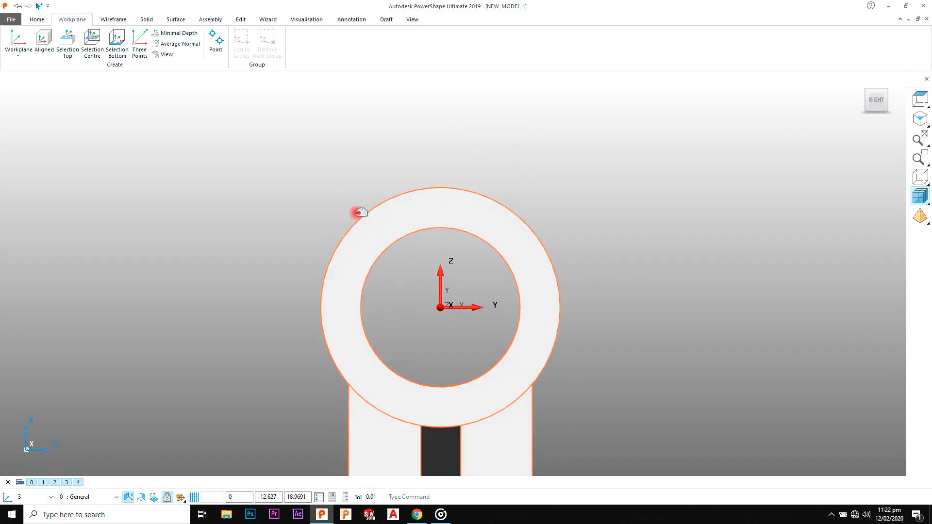
# - Draw a 60 mm centre line from the workplane origin along its Z axis, opposite the arm, following the reference drawing
pyautogui.hotkey('alt', 'Tab')
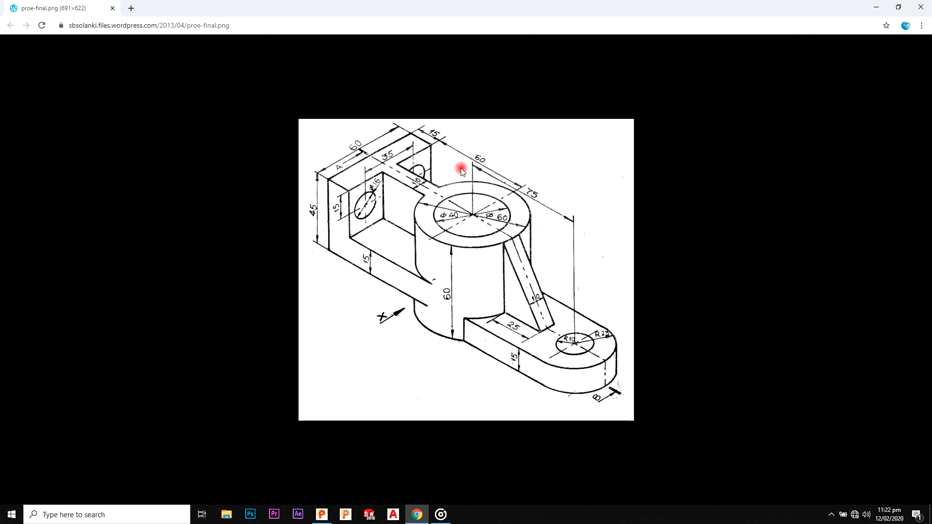
pyautogui.hotkey('alt', 'Tab')
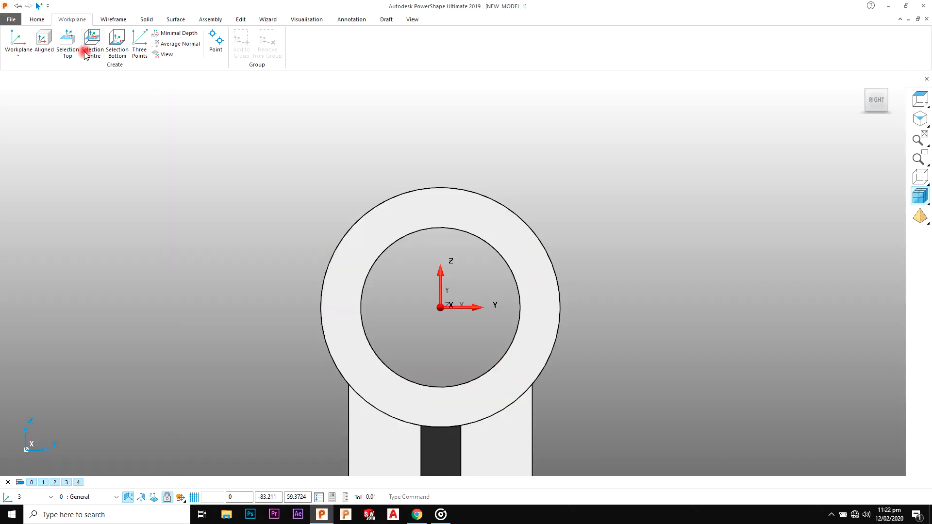
pyautogui.click(107, 22)
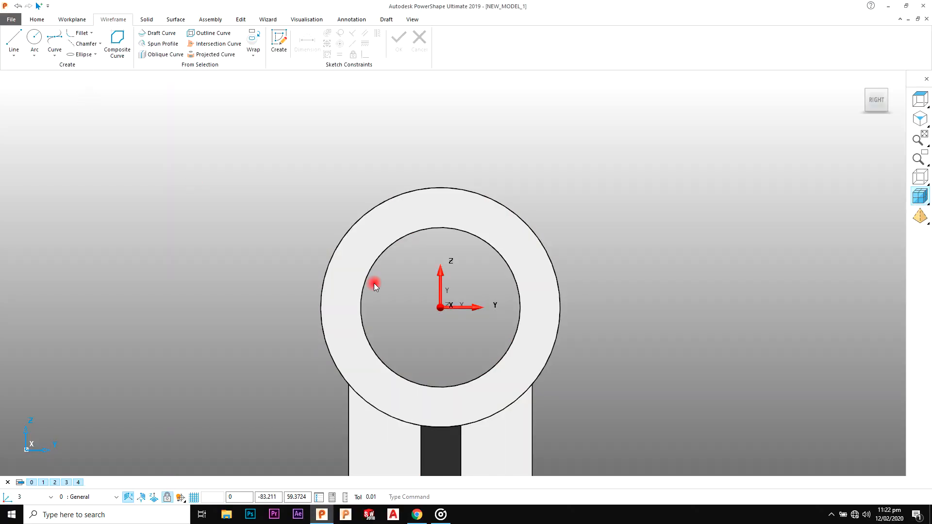
pyautogui.click(13, 39)
pyautogui.click(440, 307)
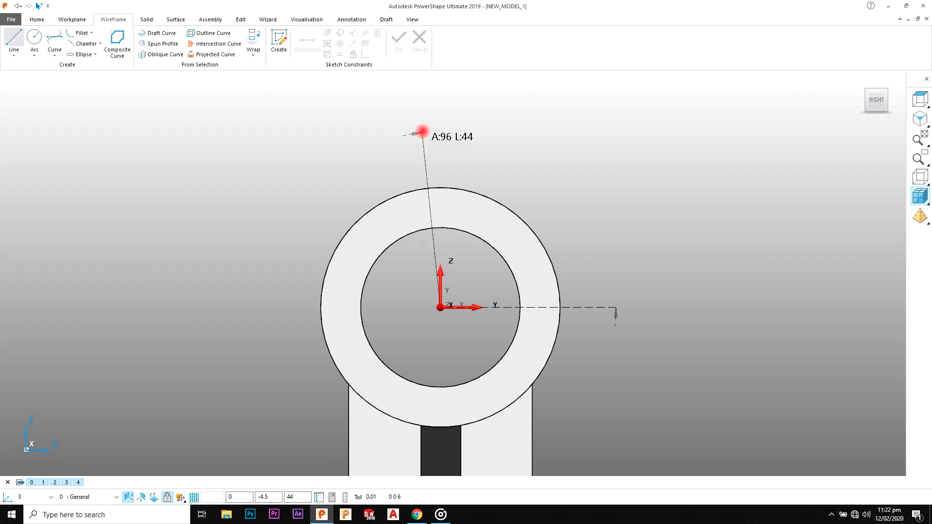
pyautogui.press('Return')
pyautogui.rightClick(496, 139)
pyautogui.click(502, 148)
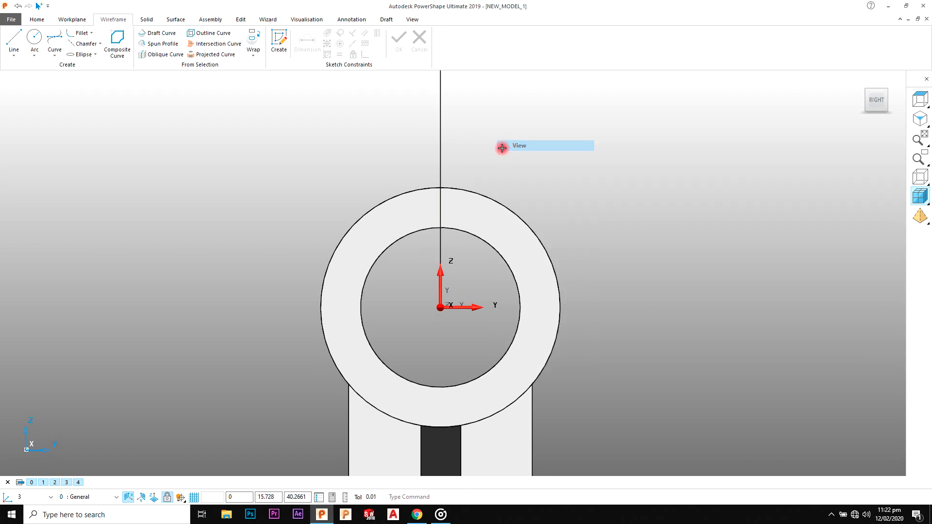
pyautogui.scroll(-5, 467, 146)
pyautogui.scroll(5, 432, 195)
# - Offset copies of the 60 mm centre line by 5 mm to both sides
pyautogui.hotkey('alt', 'Tab')
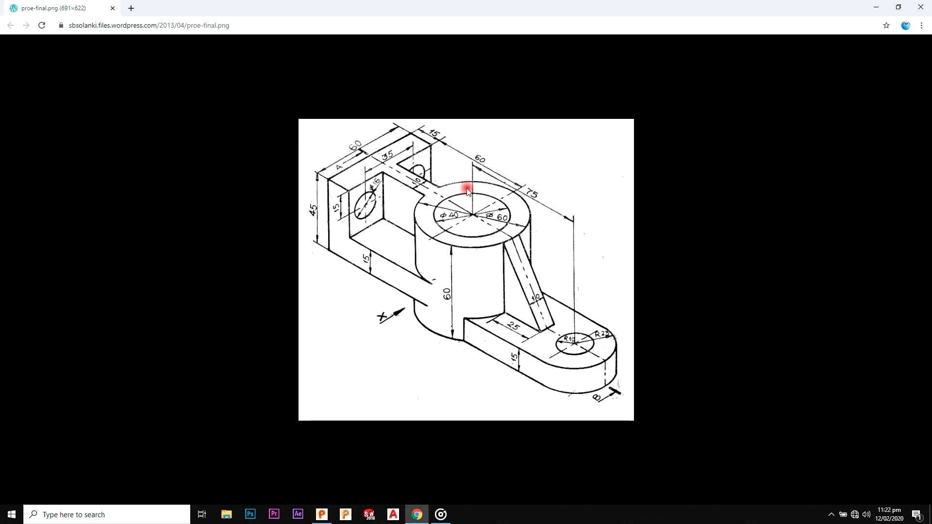
pyautogui.hotkey('alt', 'Tab')
pyautogui.click(457, 179)
pyautogui.click(234, 20)
pyautogui.click(118, 42)
pyautogui.click(217, 169)
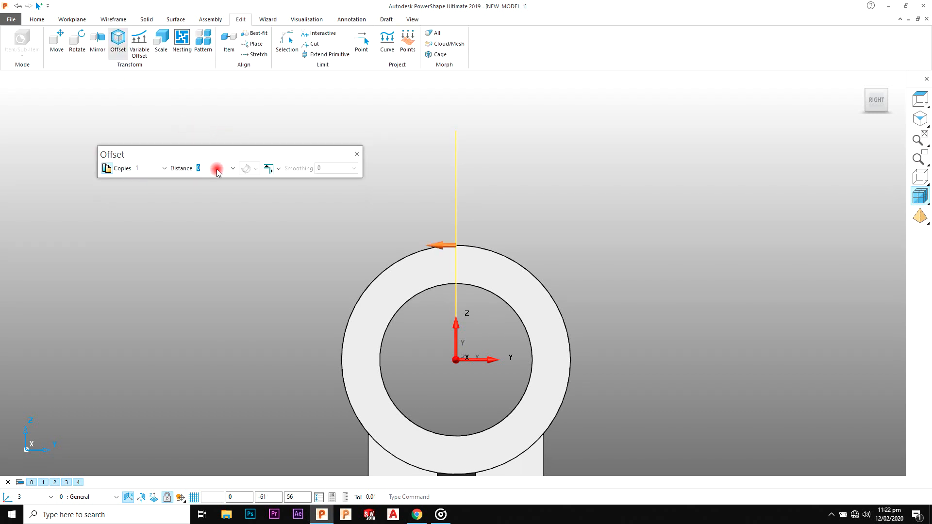
pyautogui.write('5')
pyautogui.press('Return')
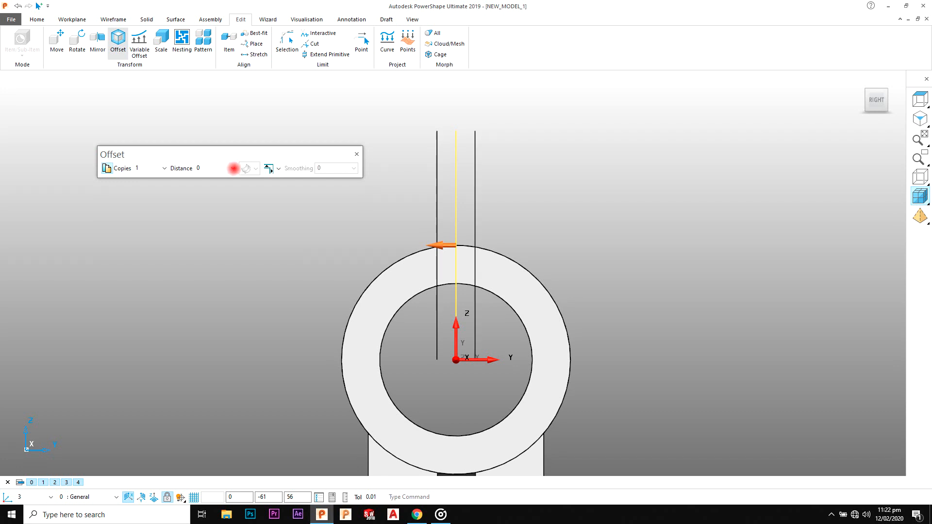
pyautogui.click(357, 156)
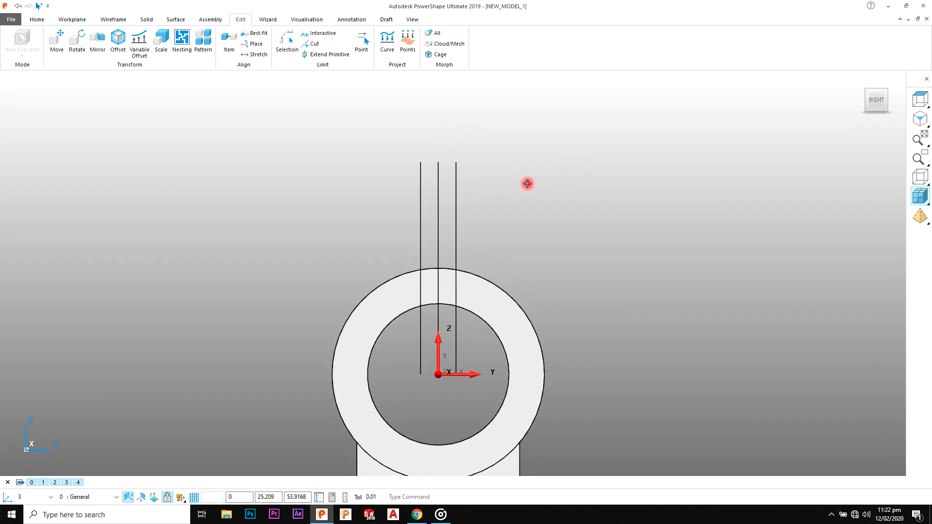
# - Draw a perpendicular line outward from the far end of the offset line on the positive Y side and set its length to 25 mm
pyautogui.hotkey('alt', 'Tab')
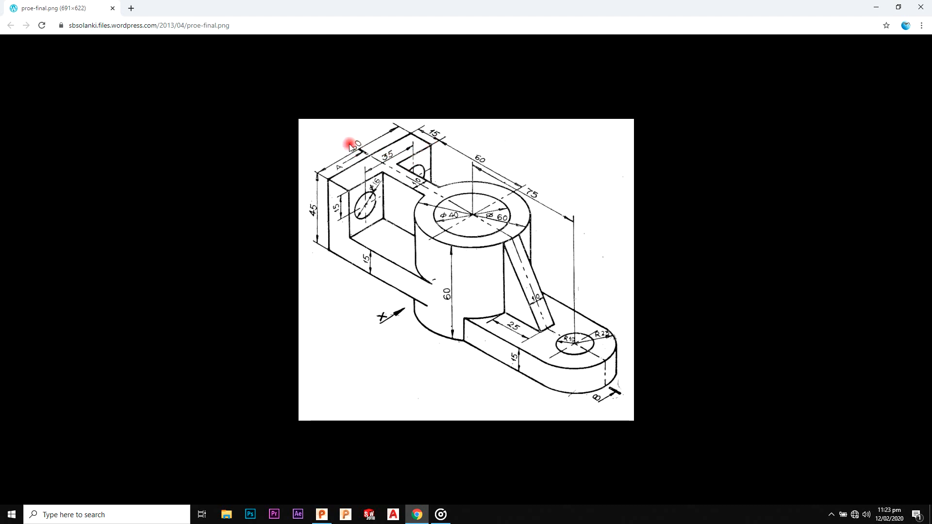
pyautogui.hotkey('alt', 'Tab')
pyautogui.moveTo(533, 387); pyautogui.dragTo(173, 110, button='middle')
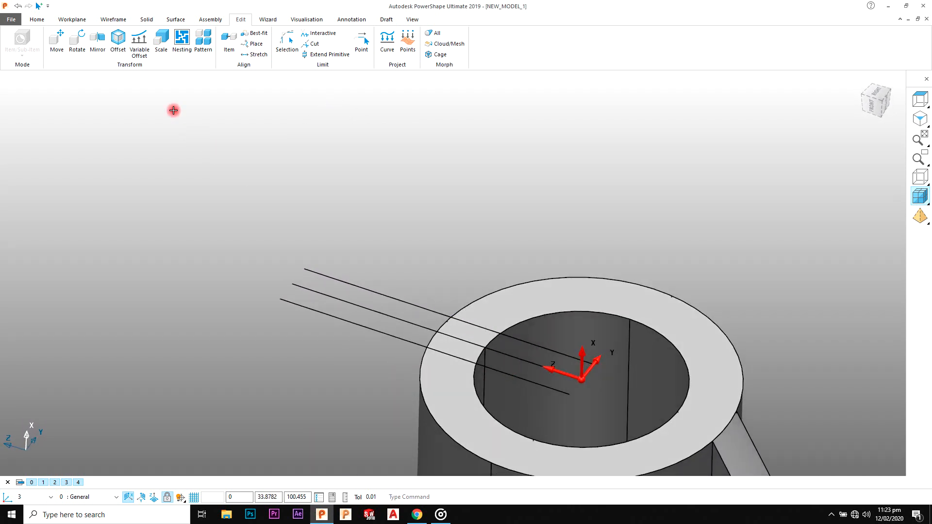
pyautogui.click(119, 21)
pyautogui.click(13, 39)
pyautogui.click(304, 268)
pyautogui.click(359, 206)
pyautogui.rightClick(390, 202)
pyautogui.click(400, 208)
pyautogui.doubleClick(399, 301)
pyautogui.write('25')
pyautogui.click(292, 373)
# - Draw a 15 mm line from the free end of the 25 mm line, parallel to the centre line and away from the tube
pyautogui.moveTo(354, 297); pyautogui.dragTo(256, 162, button='middle')
pyautogui.click(11, 35)
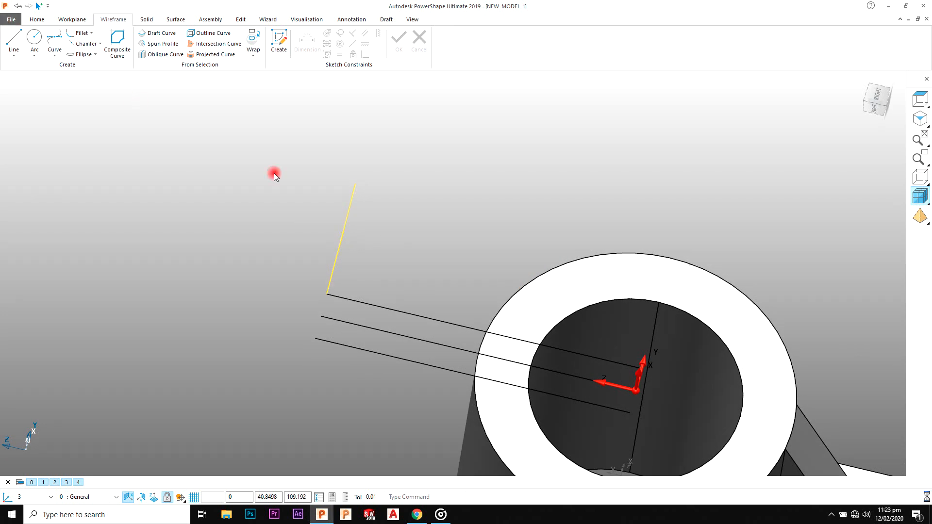
pyautogui.click(356, 183)
pyautogui.click(306, 174)
pyautogui.rightClick(343, 130)
pyautogui.click(348, 139)
pyautogui.doubleClick(336, 180)
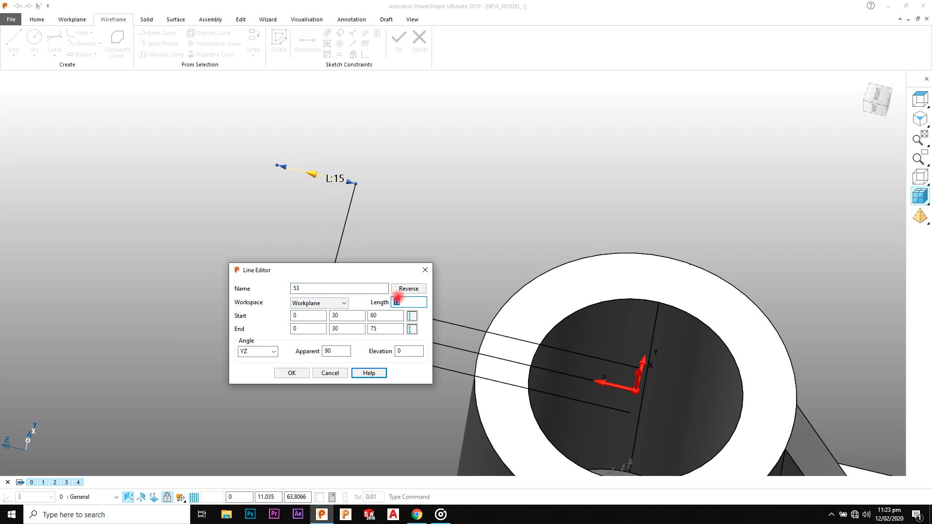
pyautogui.click(294, 374)
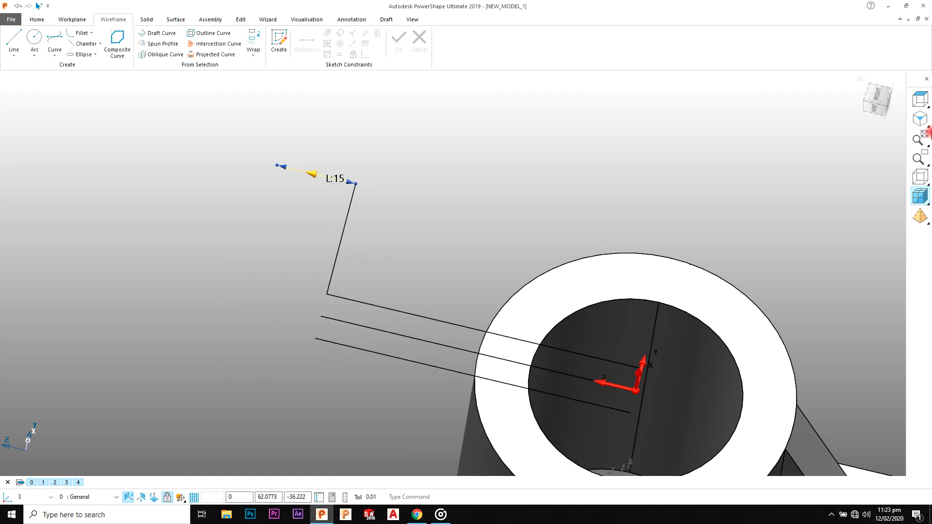
# - Mirror a copy of the 25 mm and 15 mm lines about the ZX plane to the opposite side of the centre line
pyautogui.click(877, 96)
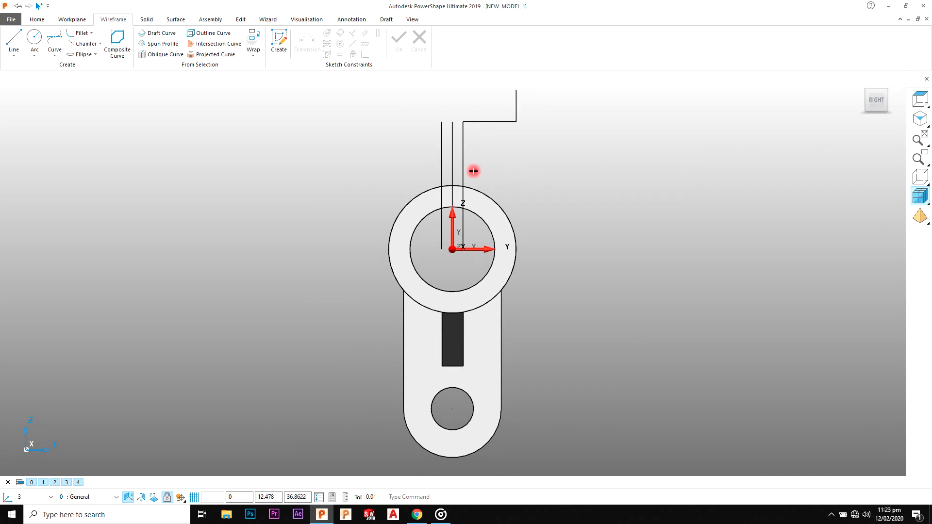
pyautogui.scroll(4, 473, 171)
pyautogui.click(581, 176)
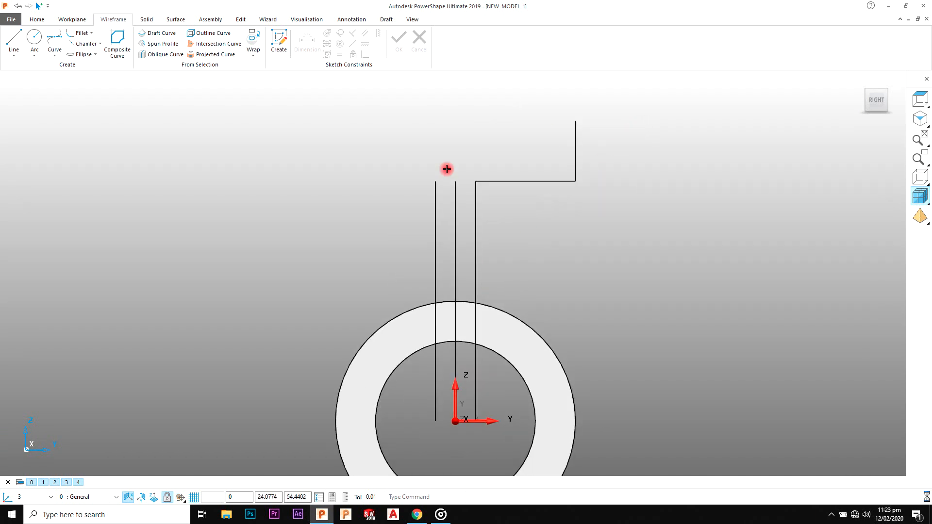
pyautogui.click(240, 19)
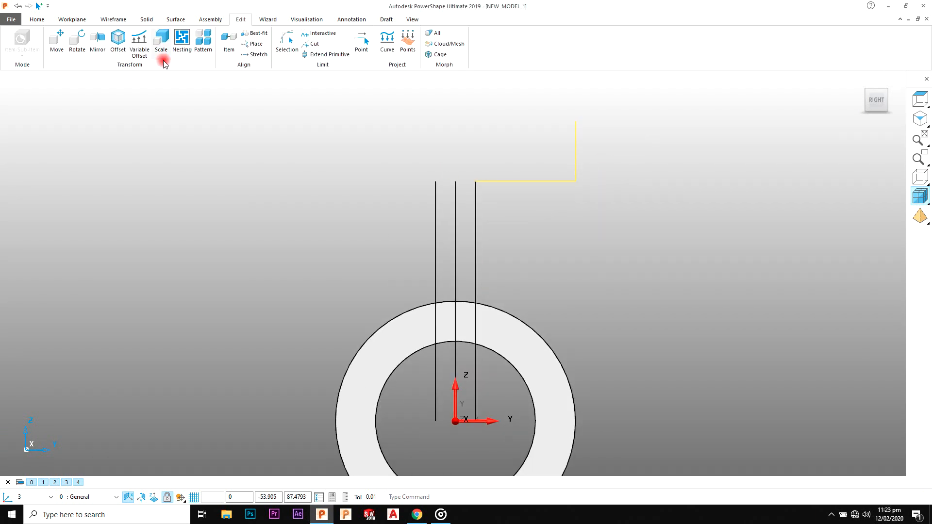
pyautogui.click(99, 46)
pyautogui.click(145, 168)
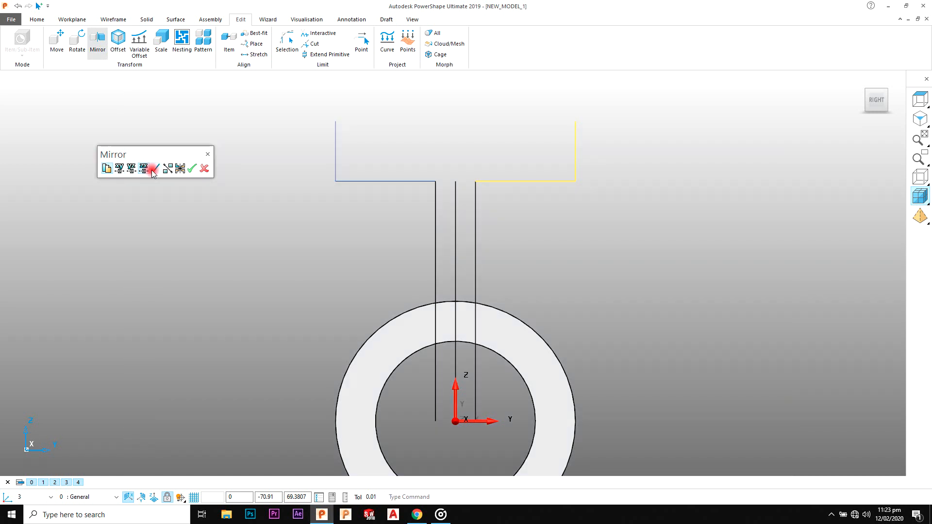
pyautogui.click(193, 169)
# - Draw a line joining the free ends of the two 15 mm lines to close the end-plate outline
pyautogui.moveTo(696, 269); pyautogui.dragTo(483, 264, button='middle')
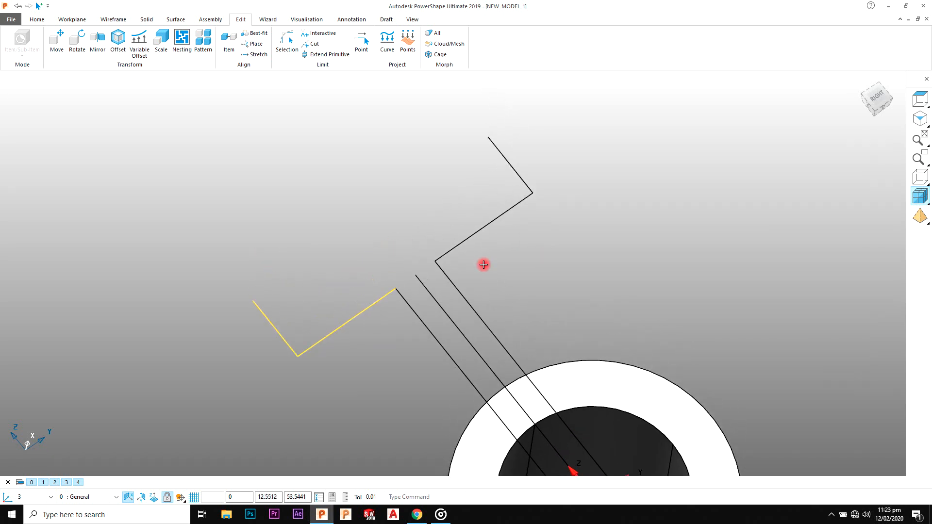
pyautogui.click(113, 20)
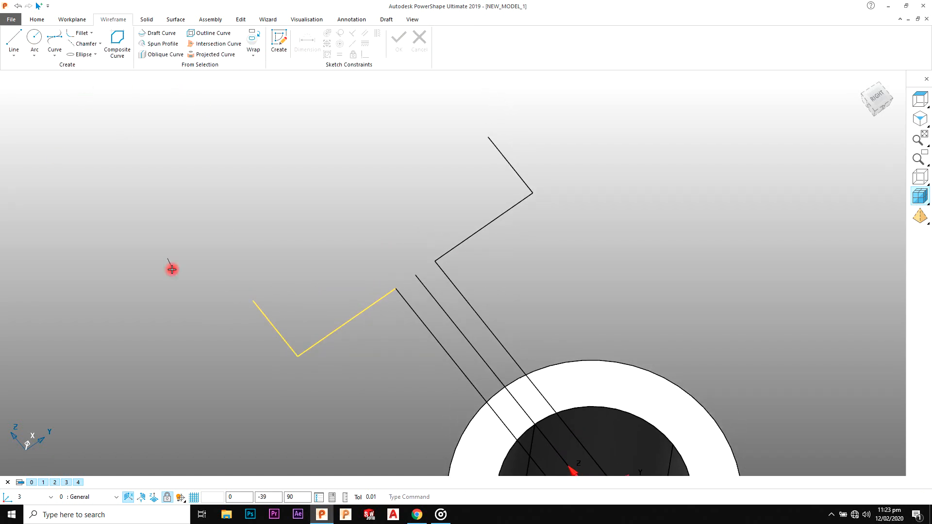
pyautogui.click(250, 301)
pyautogui.click(488, 137)
# - Draw a short cross line between the two offset web lines, inside the tube's wall
pyautogui.keyDown('shift'); pyautogui.moveTo(619, 284); pyautogui.dragTo(585, 152, button='middle'); pyautogui.keyUp('shift')
pyautogui.scroll(2, 511, 294)
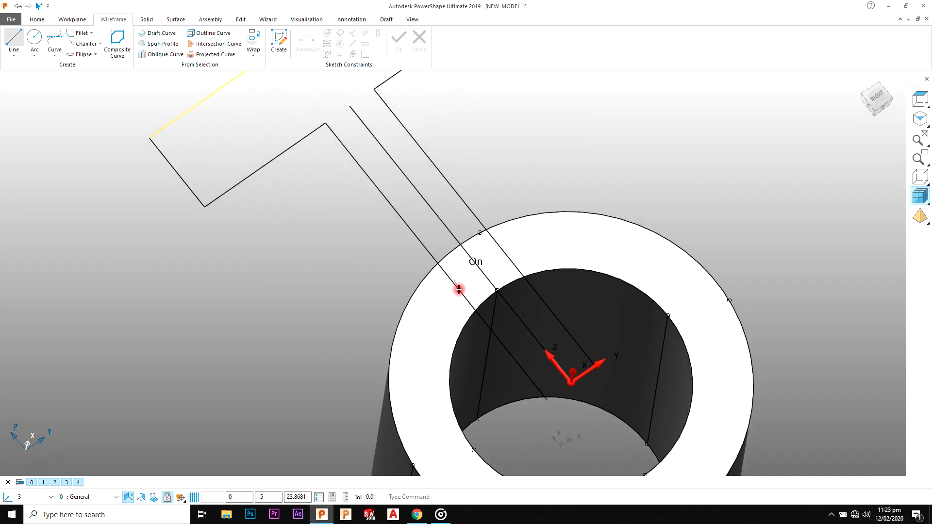
pyautogui.click(459, 287)
pyautogui.click(503, 253)
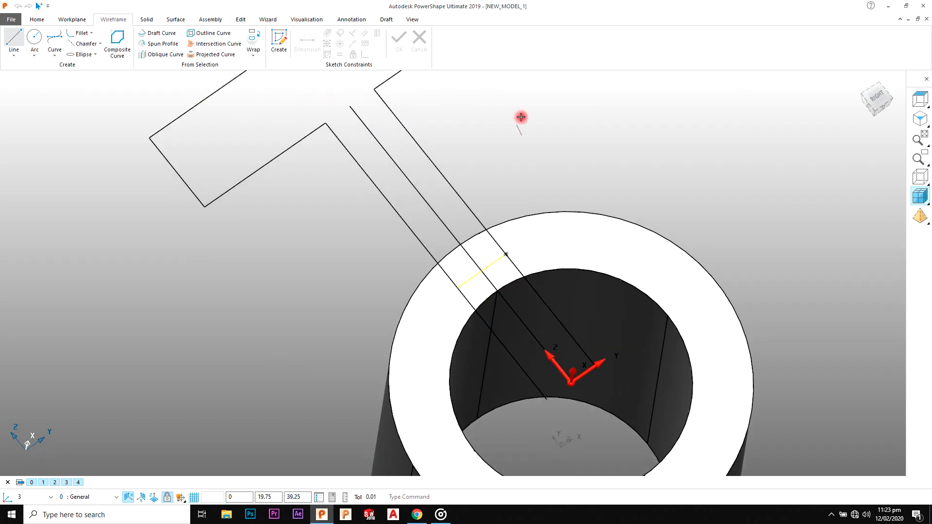
pyautogui.rightClick(522, 111)
pyautogui.click(538, 117)
# - Create a closed composite curve around the web and end-plate outline, including the short cross line in the tube wall
pyautogui.keyDown('shift'); pyautogui.moveTo(476, 320); pyautogui.dragTo(473, 369, button='middle'); pyautogui.keyUp('shift')
pyautogui.scroll(1, 473, 368)
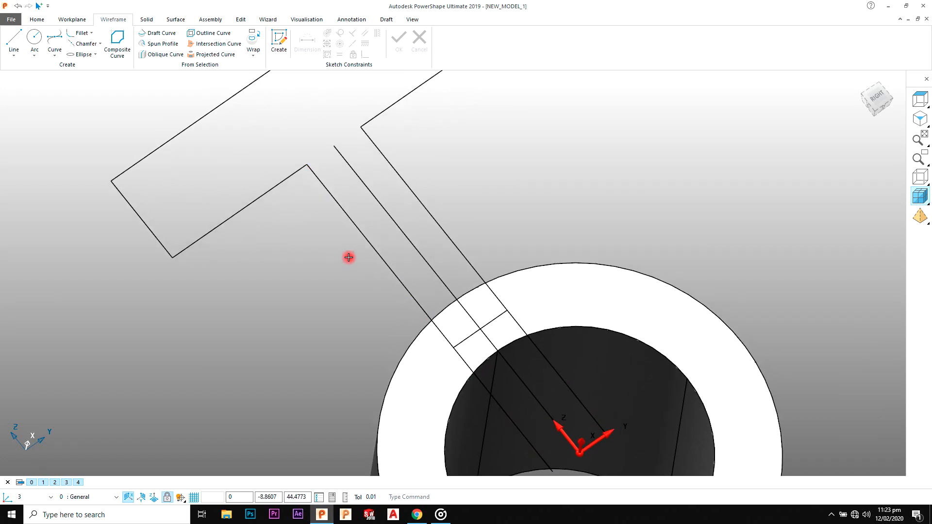
pyautogui.scroll(-3, 328, 204)
pyautogui.click(131, 59)
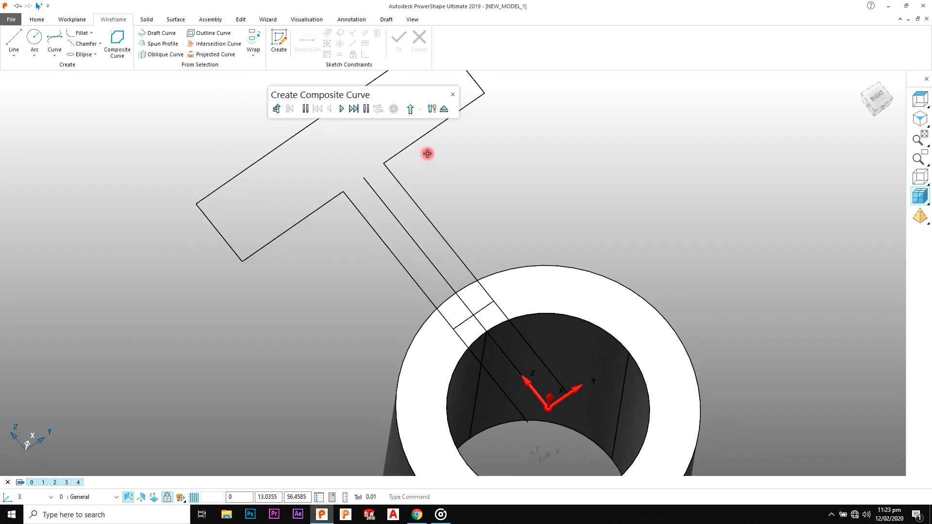
pyautogui.click(416, 141)
pyautogui.scroll(3, 474, 315)
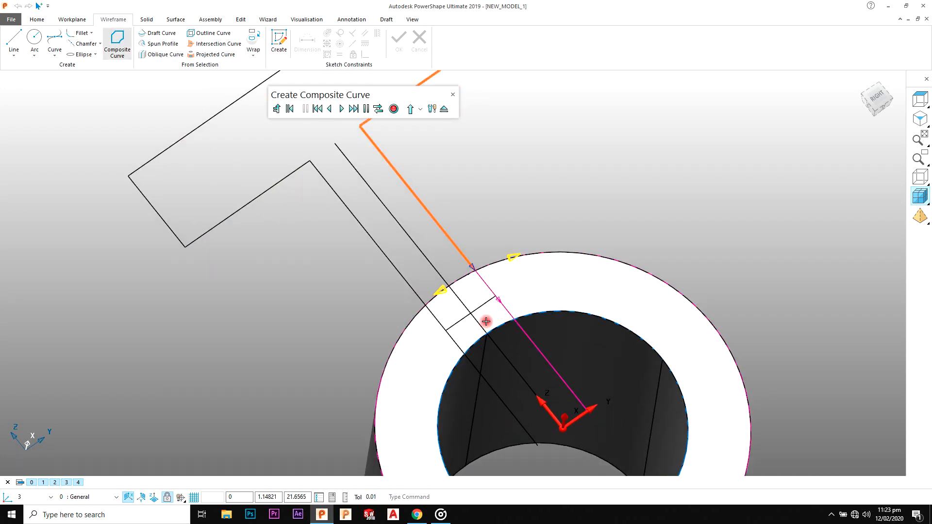
pyautogui.click(493, 270)
pyautogui.click(472, 308)
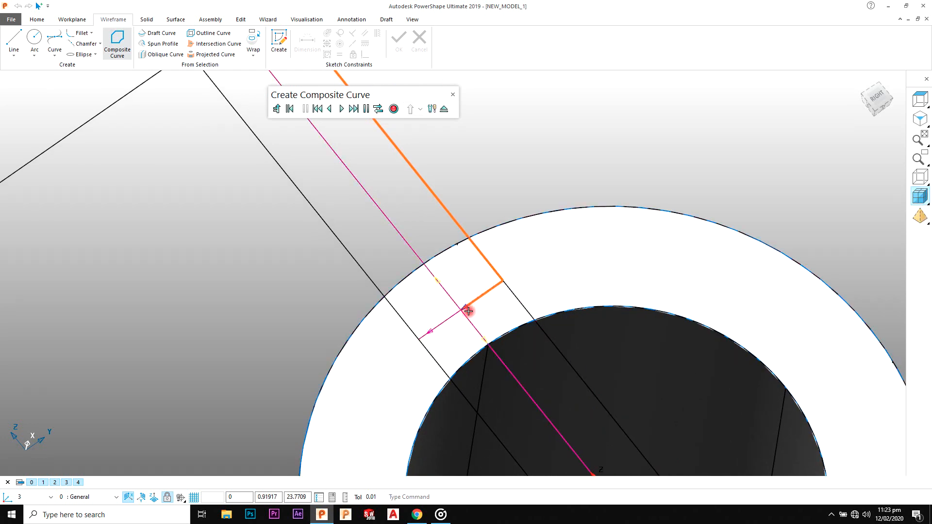
pyautogui.click(437, 330)
pyautogui.click(401, 314)
pyautogui.keyDown('shift'); pyautogui.moveTo(287, 167); pyautogui.dragTo(459, 315, button='middle'); pyautogui.keyUp('shift')
pyautogui.click(531, 414)
pyautogui.scroll(-3, 330, 248)
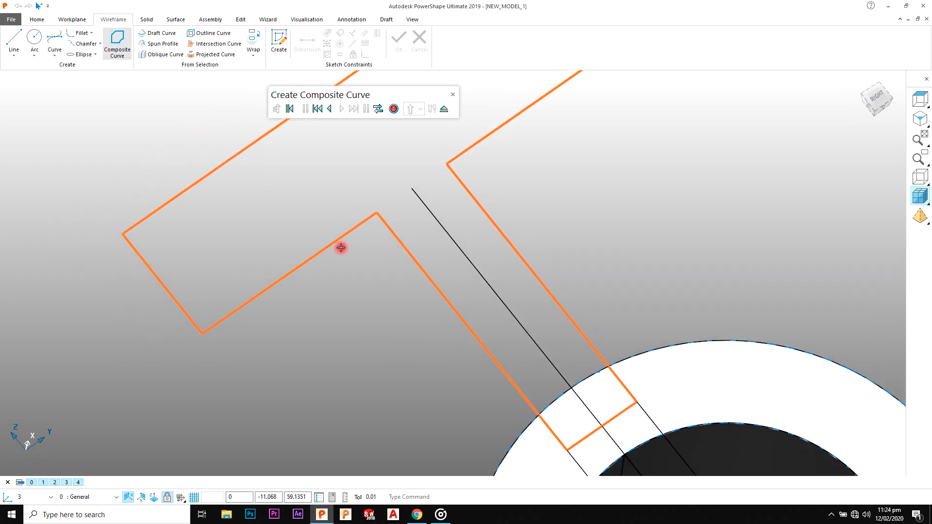
pyautogui.click(394, 110)
# - Extrude the web and end-plate outline with a length of -45 mm, following the reference drawing
pyautogui.moveTo(458, 137); pyautogui.dragTo(545, 289, button='middle')
pyautogui.hotkey('alt', 'Tab')
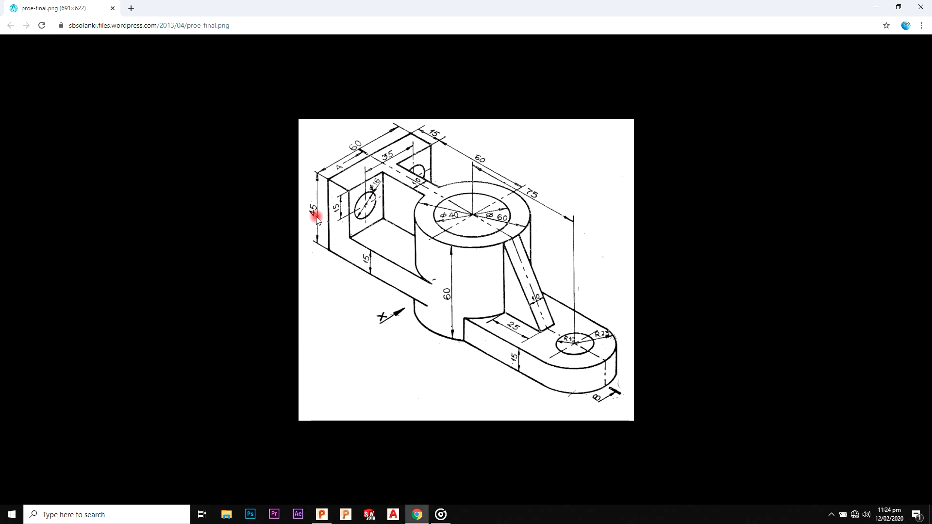
pyautogui.hotkey('alt', 'Tab')
pyautogui.click(145, 19)
pyautogui.click(41, 42)
pyautogui.moveTo(455, 185); pyautogui.dragTo(407, 334)
pyautogui.doubleClick(403, 334)
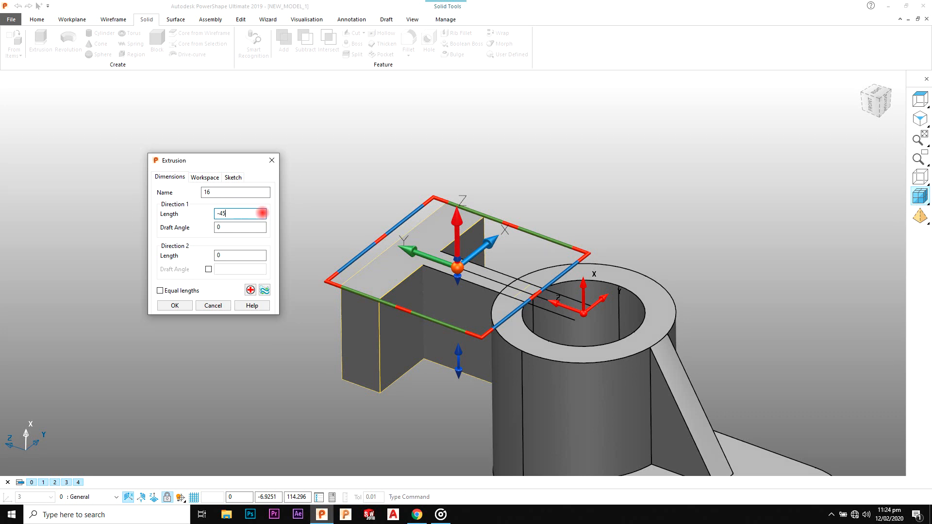
pyautogui.click(262, 213)
pyautogui.write('-45')
pyautogui.press('Return')
pyautogui.click(185, 307)
pyautogui.click(582, 183)
# - Create a composite curve along the tube's full outer top edge
pyautogui.scroll(-2, 608, 338)
pyautogui.keyDown('shift'); pyautogui.moveTo(608, 339); pyautogui.dragTo(590, 239, button='middle'); pyautogui.keyUp('shift')
pyautogui.scroll(5, 590, 239)
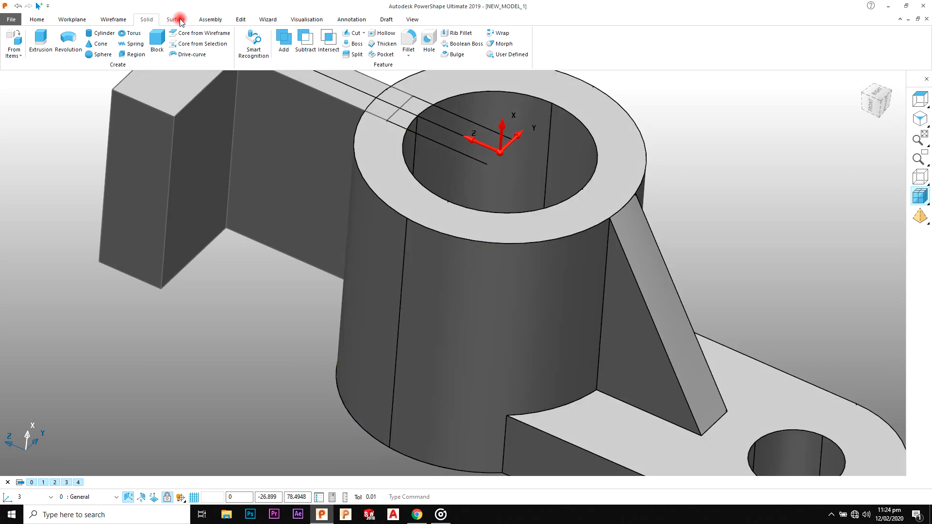
pyautogui.click(104, 21)
pyautogui.click(117, 41)
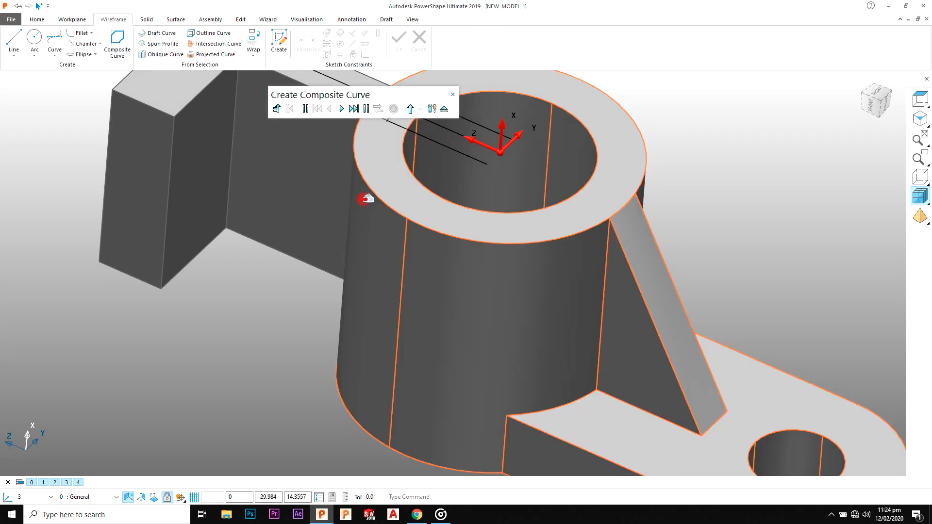
pyautogui.click(381, 198)
pyautogui.moveTo(539, 195); pyautogui.dragTo(398, 192, button='middle')
pyautogui.click(376, 175)
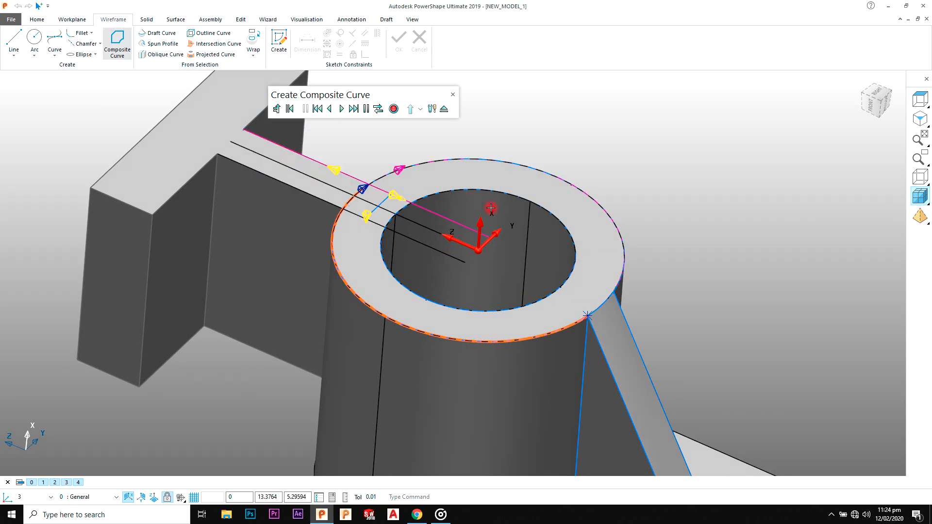
pyautogui.click(408, 168)
pyautogui.click(602, 304)
pyautogui.click(394, 109)
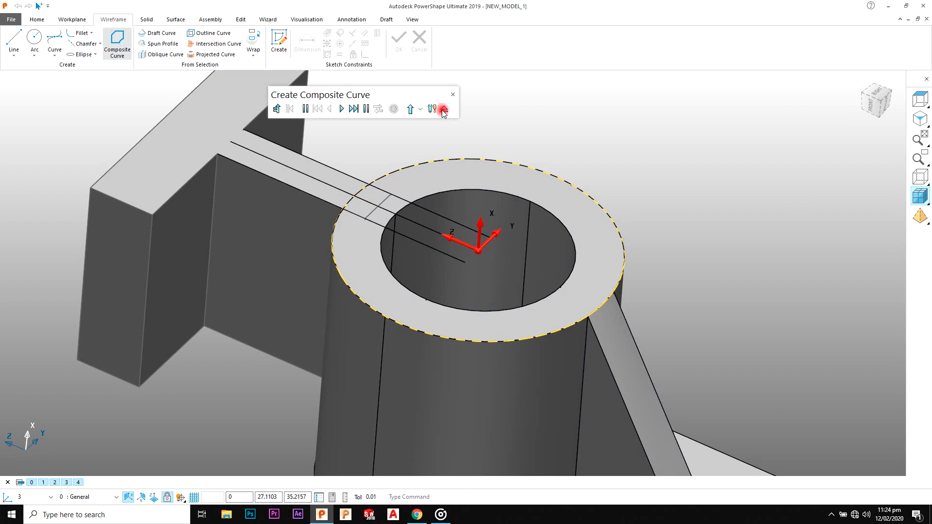
# - Move the circular composite curve by -45 mm along X, down the tube
pyautogui.moveTo(645, 297); pyautogui.dragTo(694, 264, button='middle')
pyautogui.click(237, 20)
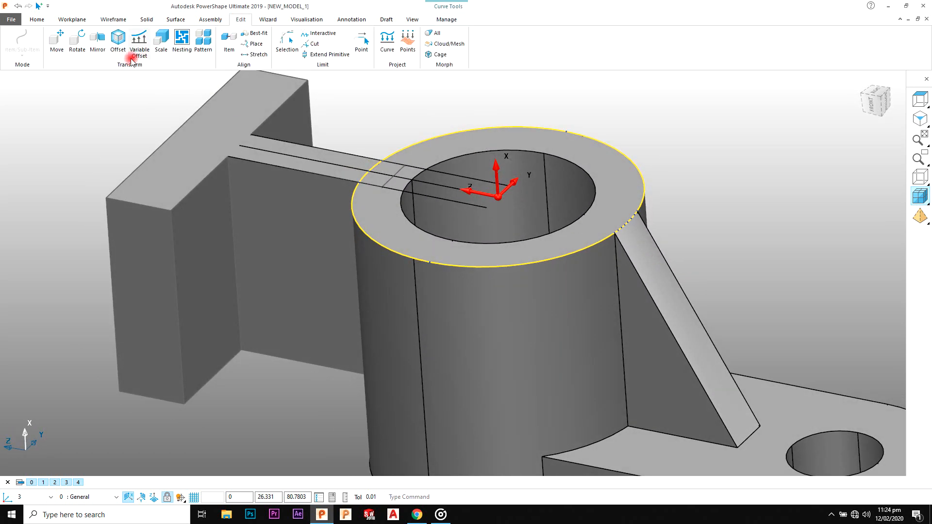
pyautogui.click(60, 48)
pyautogui.click(262, 169)
pyautogui.click(322, 169)
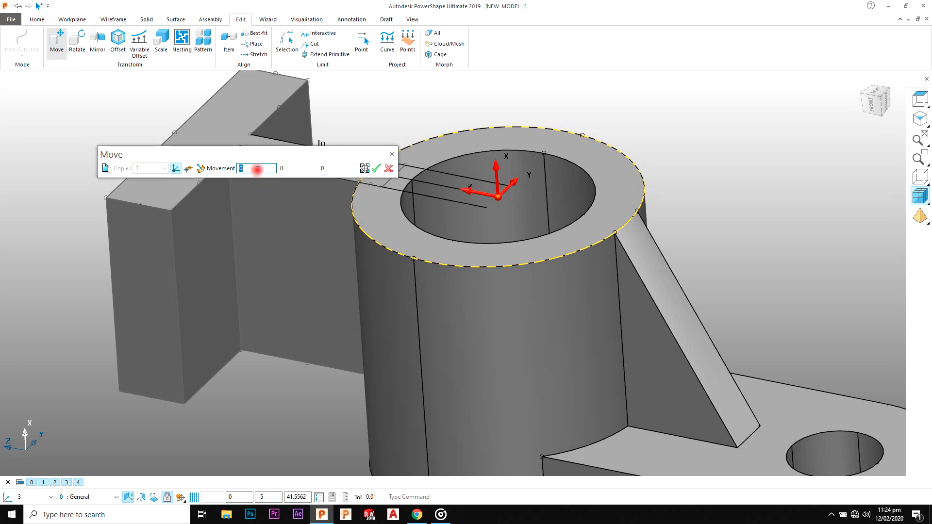
pyautogui.press('Return')
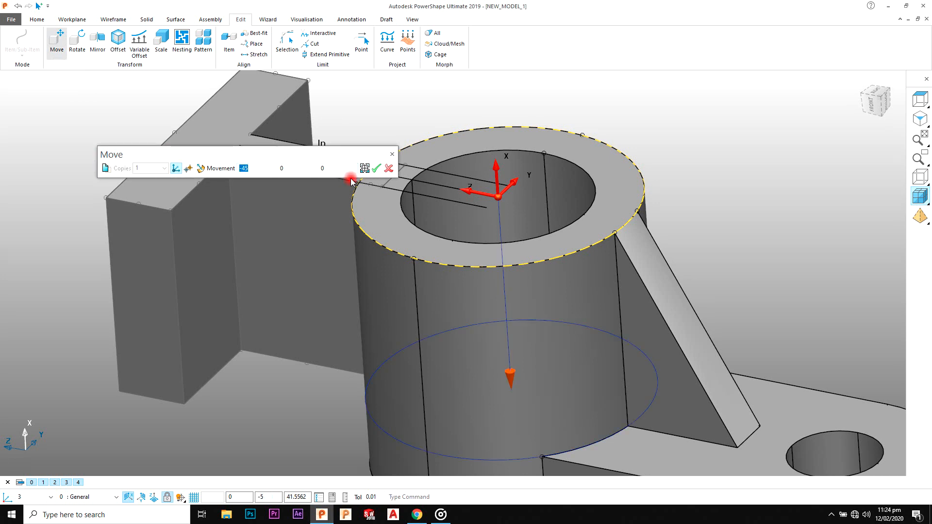
pyautogui.click(376, 169)
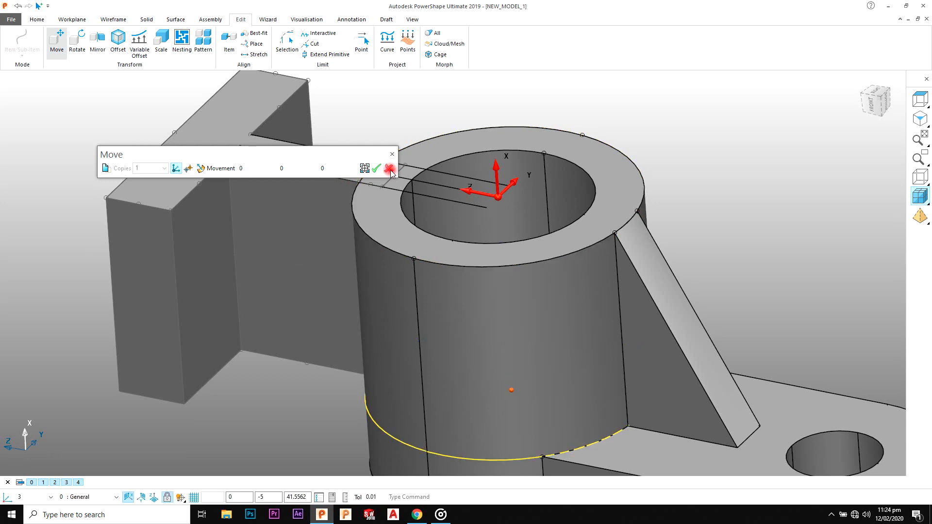
# - Draw a line from the end plate's lower outer corner on the negative Y side, tangent to the lowered circular curve
pyautogui.scroll(-4, 485, 151)
pyautogui.moveTo(553, 154); pyautogui.dragTo(518, 177, button='middle')
pyautogui.scroll(3, 544, 228)
pyautogui.moveTo(551, 247); pyautogui.dragTo(578, 199, button='middle')
pyautogui.click(98, 21)
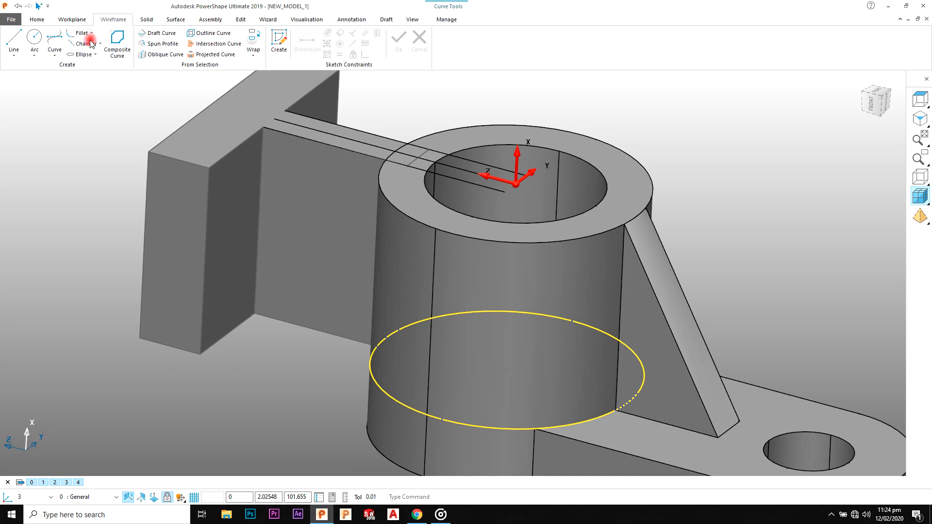
pyautogui.click(15, 44)
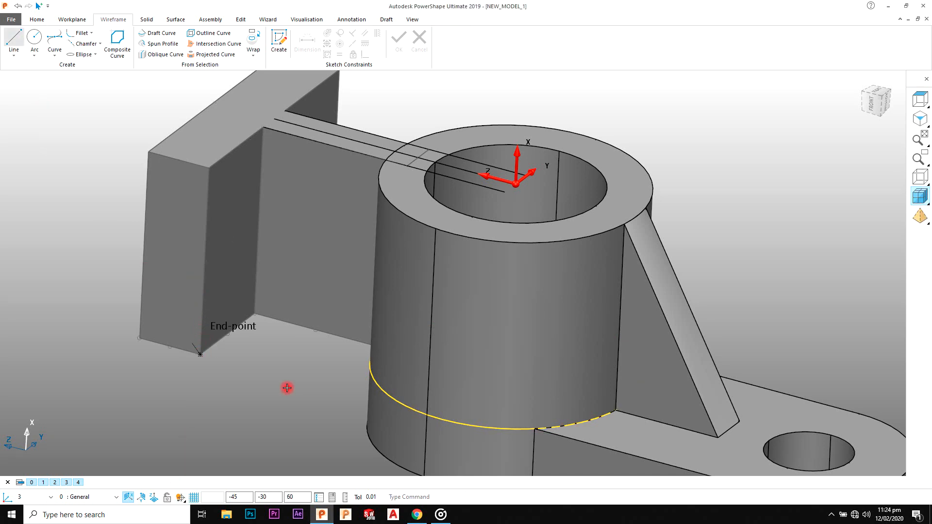
pyautogui.click(402, 397)
# - Draw a matching tangent line from the end plate's lower corner on the positive Y side to the lowered circular curve
pyautogui.moveTo(677, 396); pyautogui.dragTo(639, 283, button='middle')
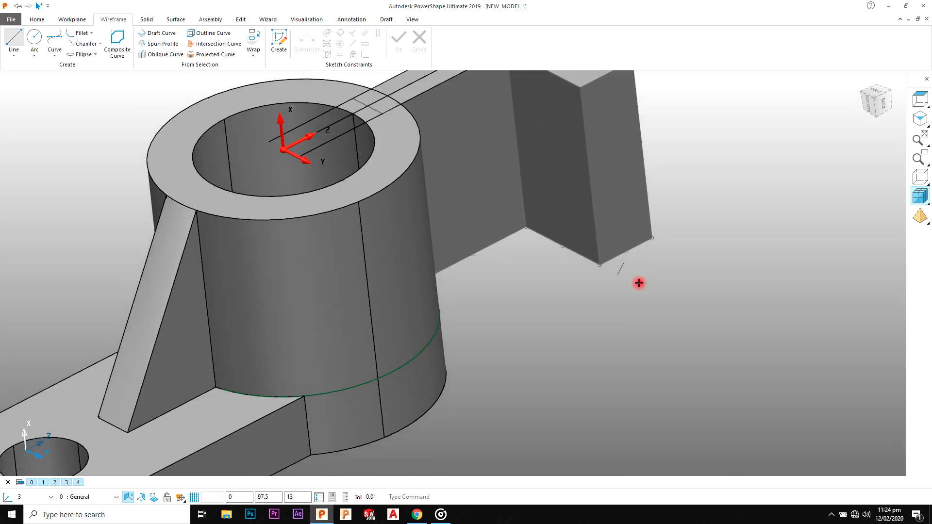
pyautogui.click(599, 267)
pyautogui.click(427, 339)
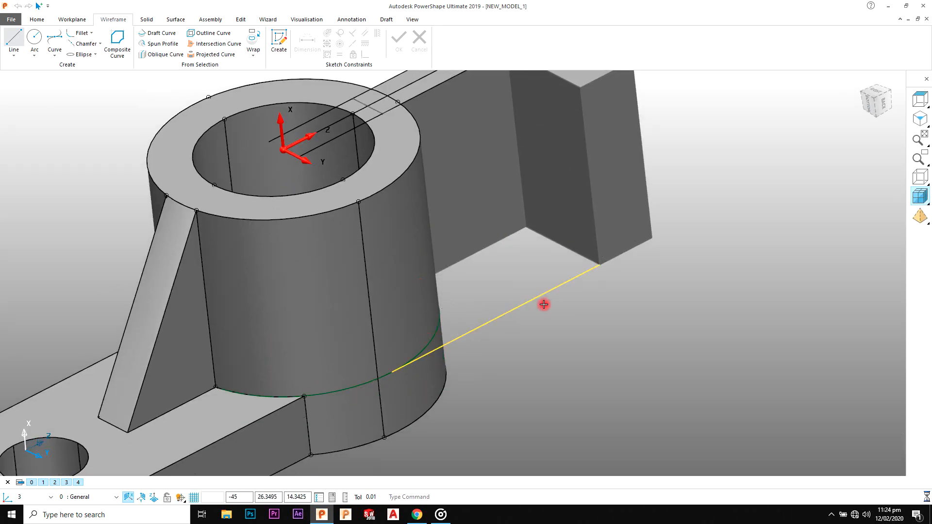
pyautogui.rightClick(633, 305)
pyautogui.click(691, 72)
# - Switch the model display to wireframe
pyautogui.keyDown('shift'); pyautogui.moveTo(595, 254); pyautogui.dragTo(545, 302, button='middle'); pyautogui.keyUp('shift')
pyautogui.moveTo(440, 310); pyautogui.dragTo(433, 290, button='middle')
pyautogui.scroll(-3, 438, 290)
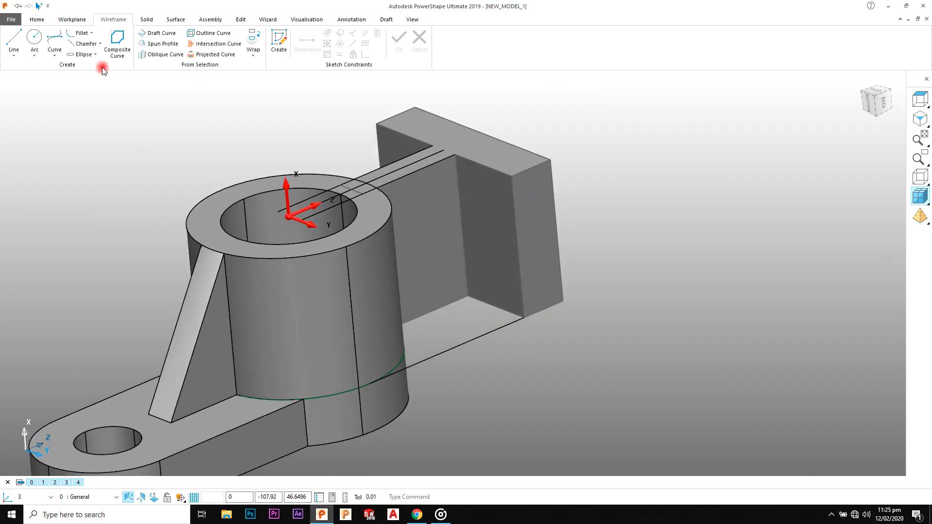
pyautogui.click(115, 44)
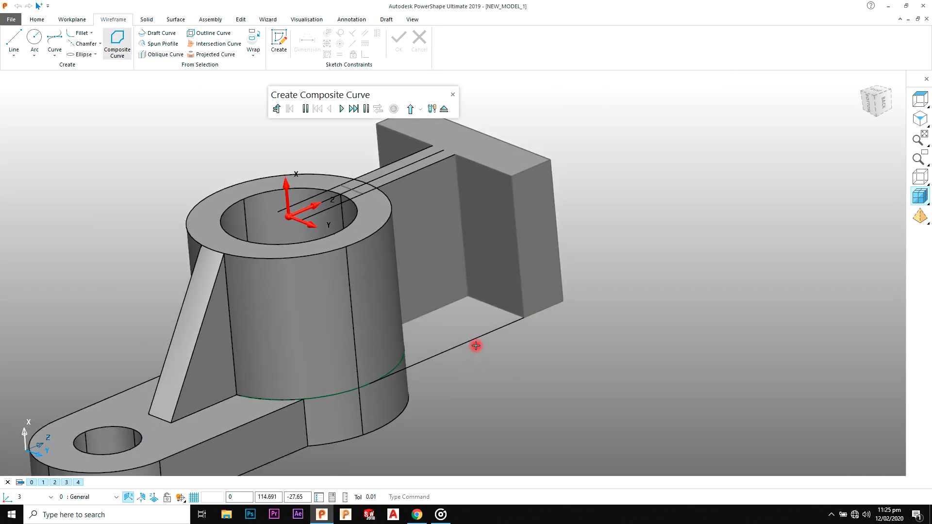
pyautogui.click(923, 176)
pyautogui.scroll(4, 427, 299)
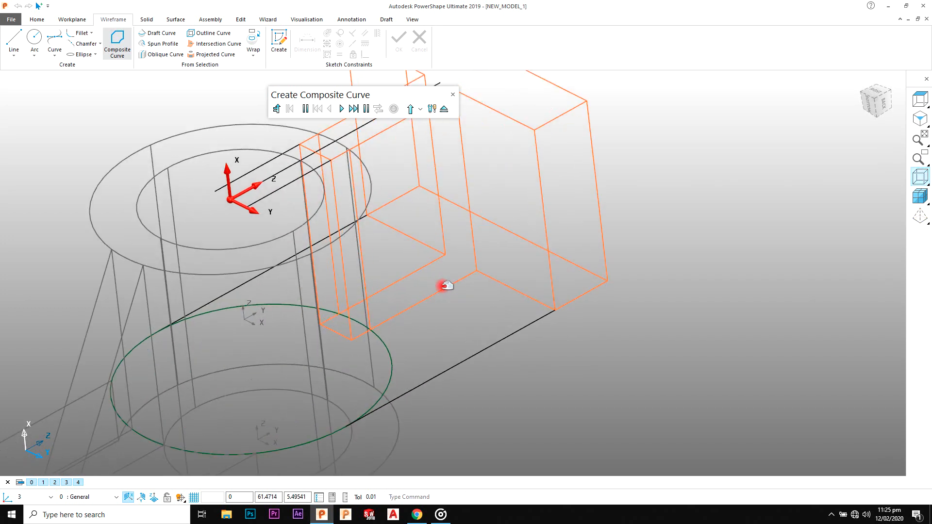
pyautogui.click(454, 95)
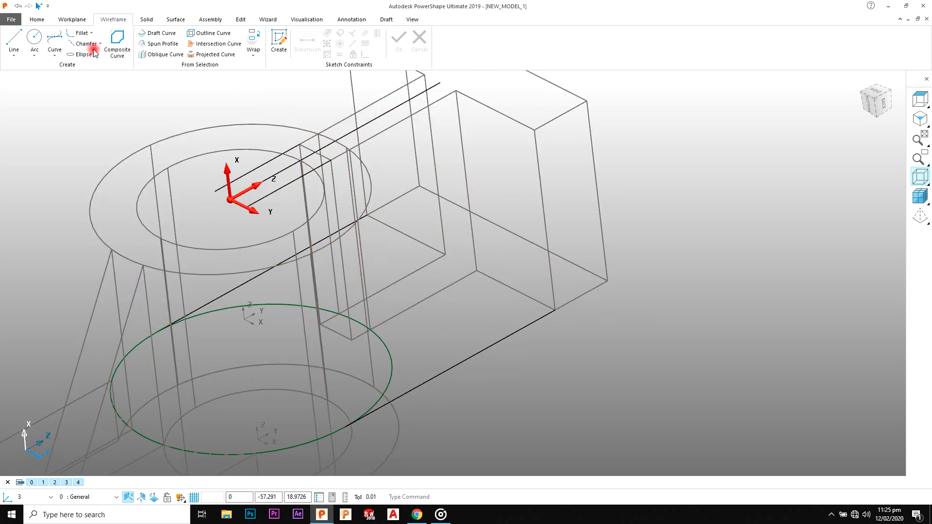
# - Draw a line across the web's lower edge where it meets the end plate, bridging the gap between the plate edges
pyautogui.click(78, 23)
pyautogui.click(111, 20)
pyautogui.click(445, 255)
pyautogui.click(477, 270)
pyautogui.rightClick(671, 175)
pyautogui.click(681, 182)
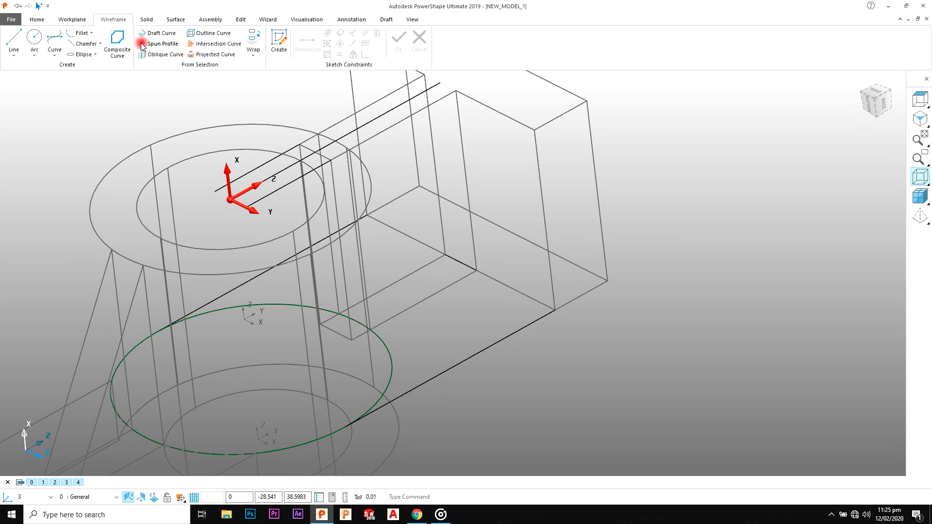
# - Create a closed composite curve from the tangent lines, the end plate's lower inner edge and the arc of the lowered circle
pyautogui.click(499, 339)
pyautogui.click(506, 296)
pyautogui.click(459, 262)
pyautogui.click(422, 244)
pyautogui.moveTo(481, 320); pyautogui.dragTo(329, 228, button='middle')
pyautogui.click(327, 237)
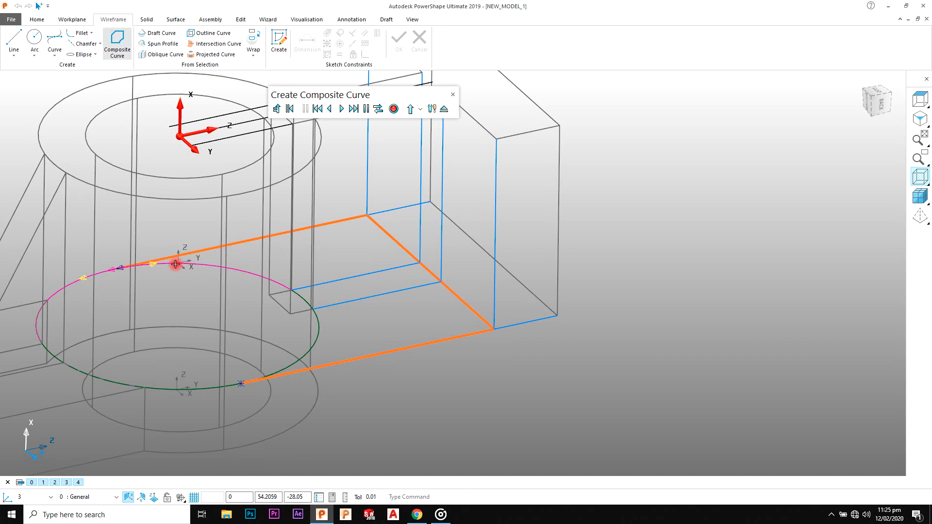
pyautogui.click(155, 264)
pyautogui.click(319, 328)
pyautogui.click(394, 109)
pyautogui.click(444, 111)
# - Extrude the closed composite curve 15 mm upward to form the horizontal plate between the tube and the end plate
pyautogui.scroll(-3, 412, 286)
pyautogui.keyDown('shift'); pyautogui.moveTo(409, 287); pyautogui.dragTo(483, 286, button='middle'); pyautogui.keyUp('shift')
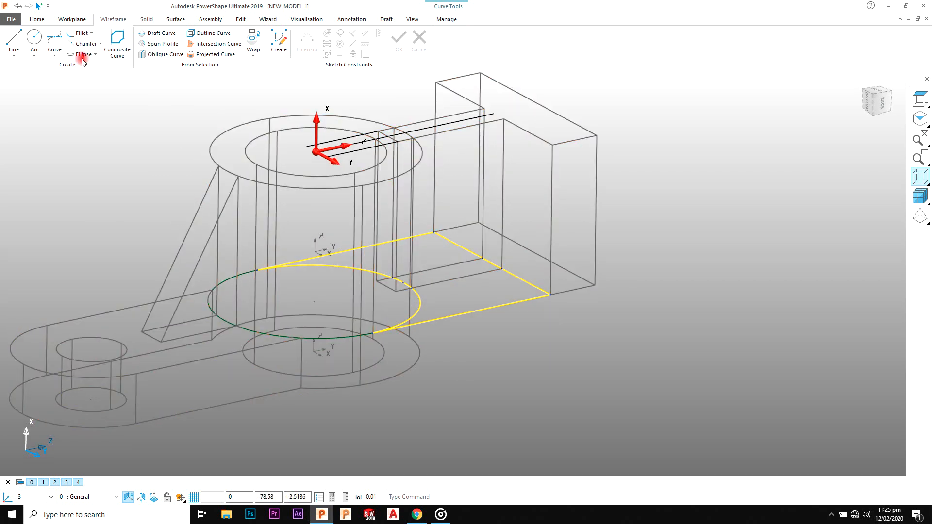
pyautogui.scroll(-1, 59, 55)
pyautogui.scroll(-5, 487, 218)
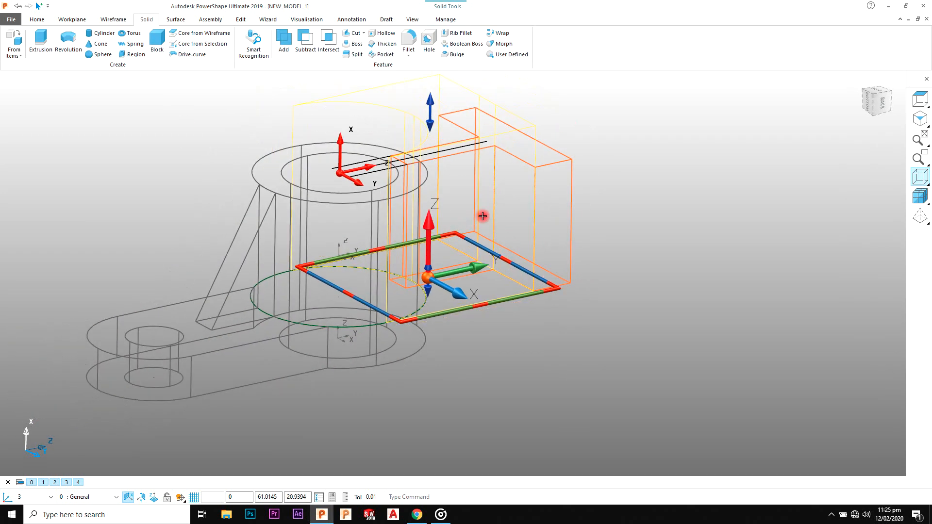
pyautogui.moveTo(435, 158); pyautogui.dragTo(436, 159)
pyautogui.doubleClick(386, 186)
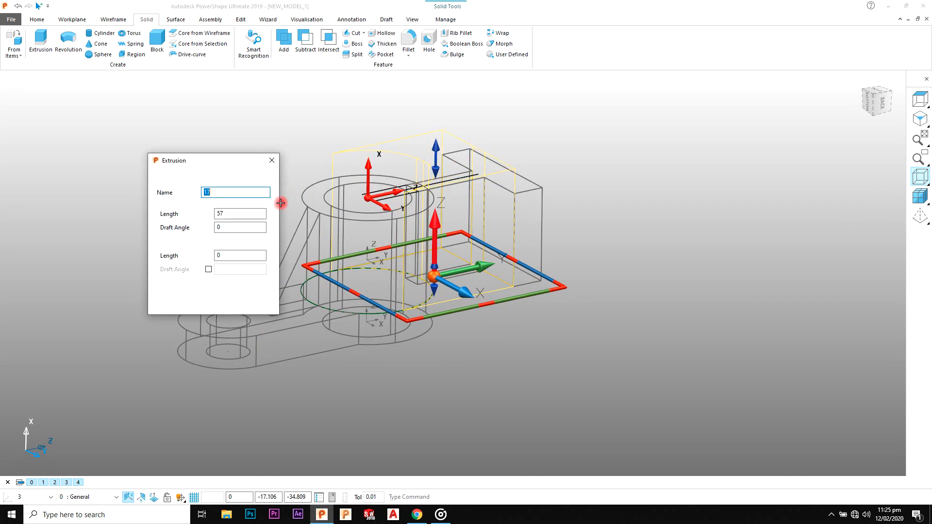
pyautogui.click(246, 214)
pyautogui.press('Return')
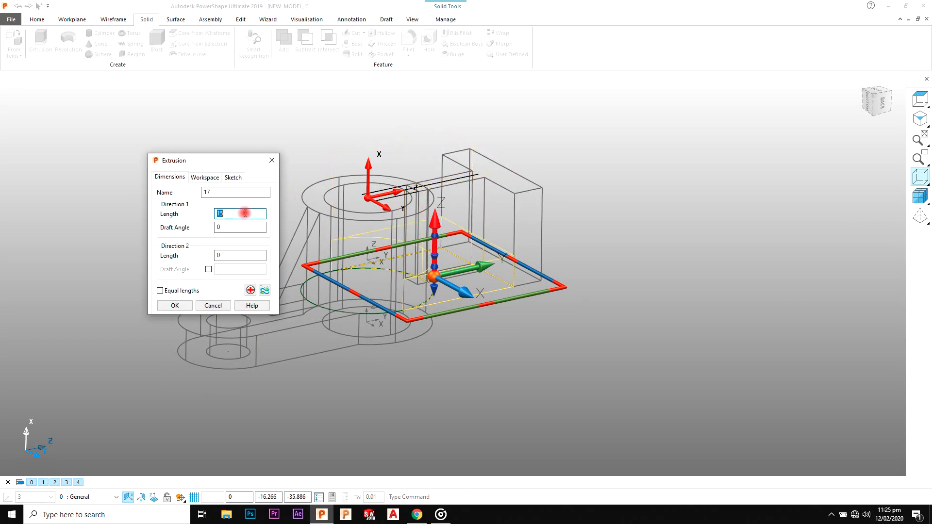
pyautogui.click(923, 177)
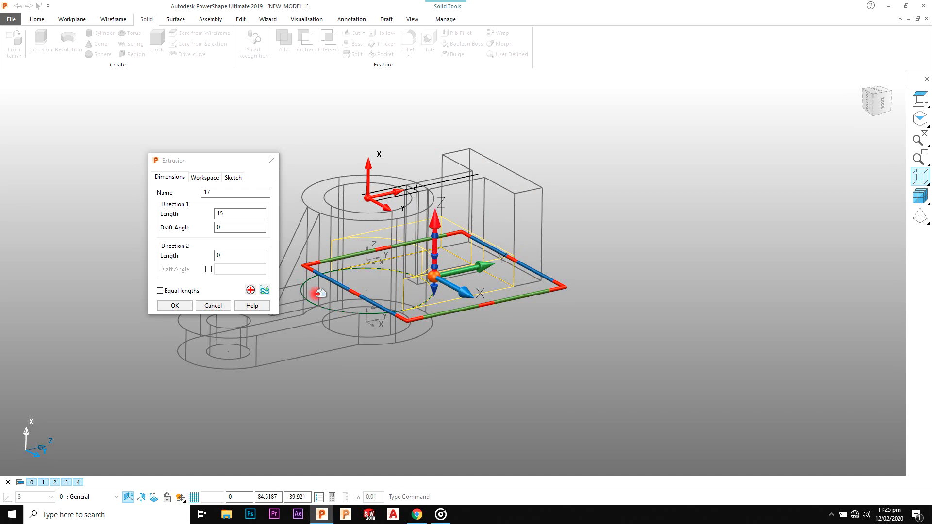
pyautogui.click(175, 306)
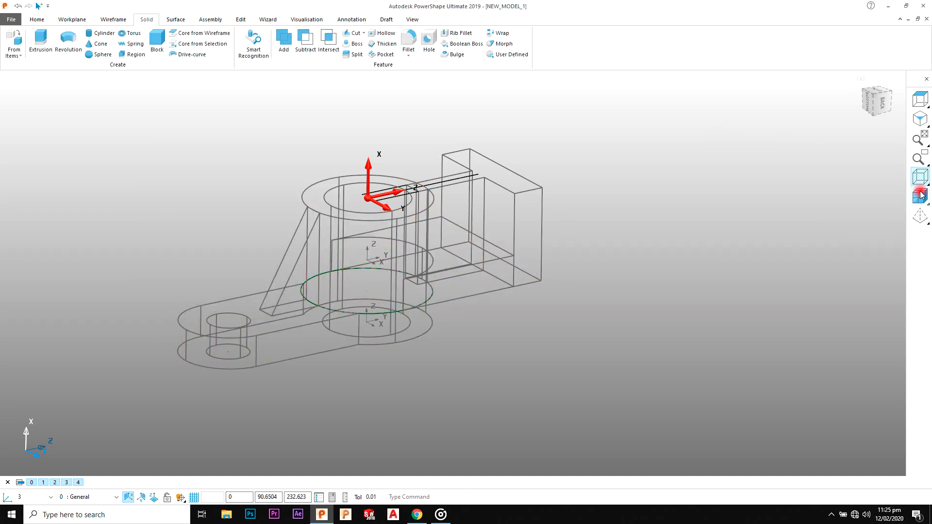
# - Shade the model and join the new horizontal plate, the end plate with its web and the tube body into one solid
pyautogui.click(922, 195)
pyautogui.moveTo(641, 249)
pyautogui.mouseDown(button='middle')
pyautogui.moveTo(452, 158)
pyautogui.moveTo(333, 209)
pyautogui.moveTo(525, 183)
pyautogui.mouseUp(button='middle')
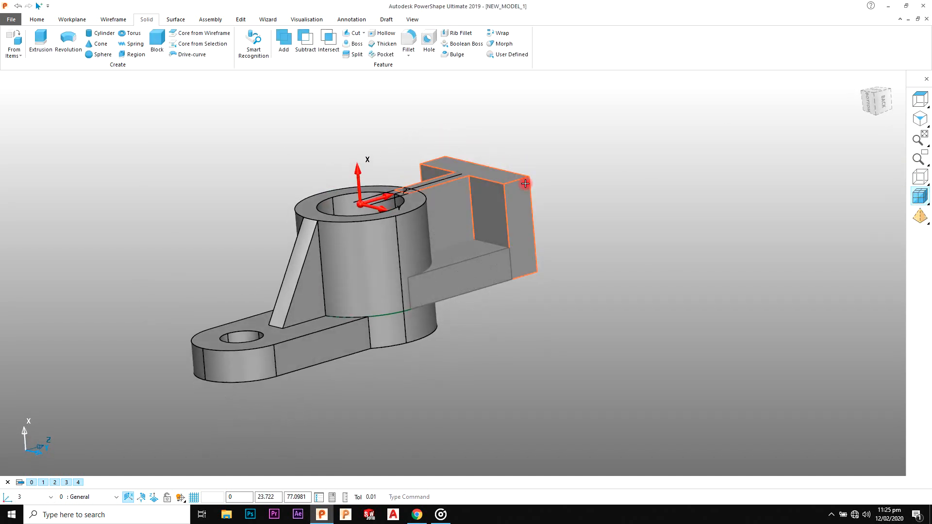
pyautogui.scroll(5, 521, 194)
pyautogui.click(478, 287)
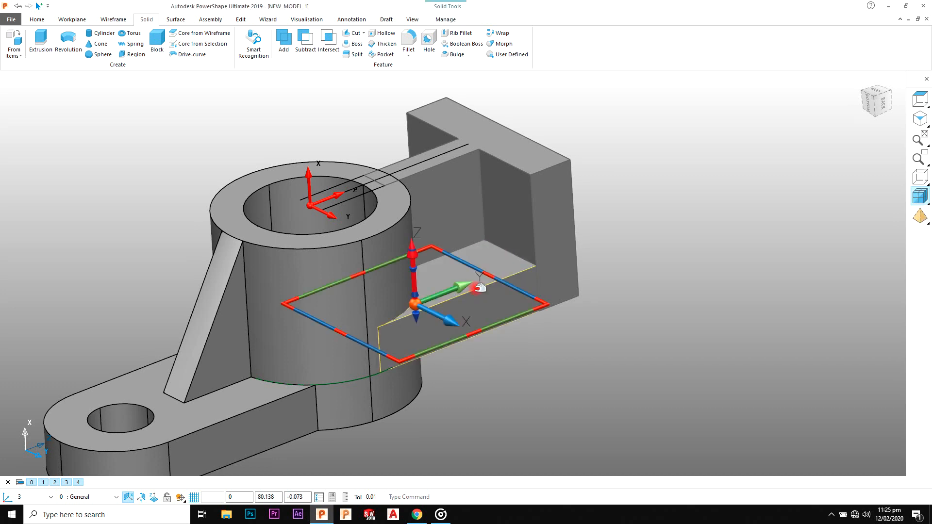
pyautogui.click(522, 185)
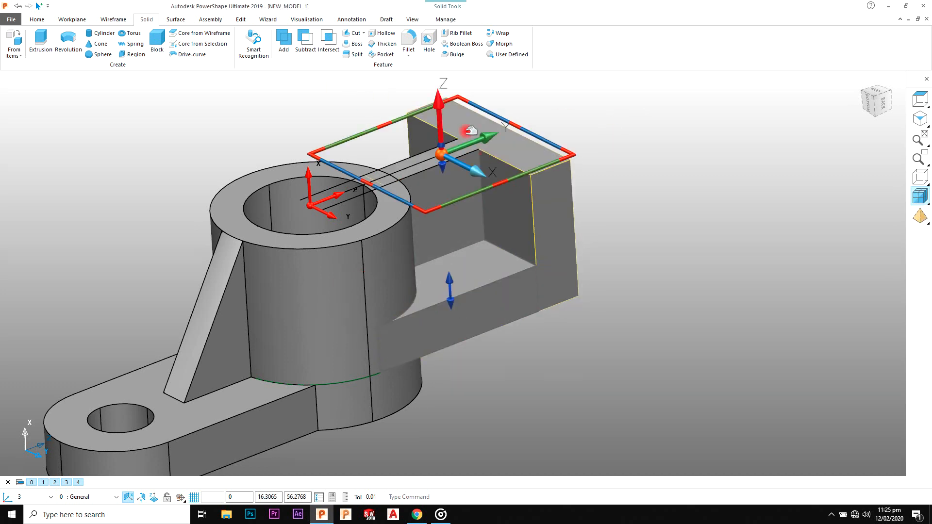
pyautogui.click(500, 262)
pyautogui.click(671, 195)
pyautogui.click(676, 180)
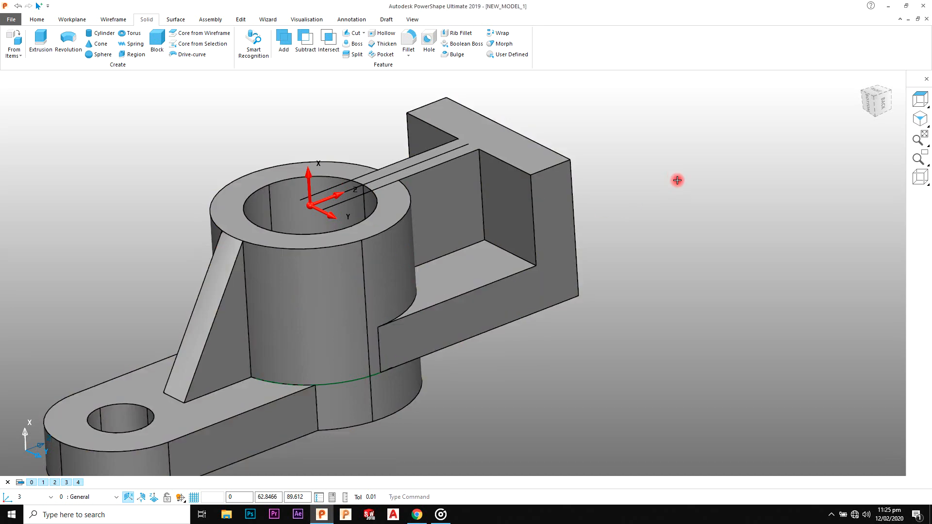
# - Examine the end plate's inner side and check its hole dimensions in the reference drawing in Chrome before returning to PowerShape
pyautogui.scroll(-4, 676, 181)
pyautogui.moveTo(561, 257); pyautogui.dragTo(563, 296, button='middle')
pyautogui.scroll(5, 447, 214)
pyautogui.keyDown('shift'); pyautogui.moveTo(447, 214); pyautogui.dragTo(606, 152, button='middle'); pyautogui.keyUp('shift')
pyautogui.scroll(2, 537, 165)
pyautogui.keyDown('shift'); pyautogui.moveTo(534, 152); pyautogui.dragTo(530, 196, button='middle'); pyautogui.keyUp('shift')
pyautogui.scroll(3, 454, 196)
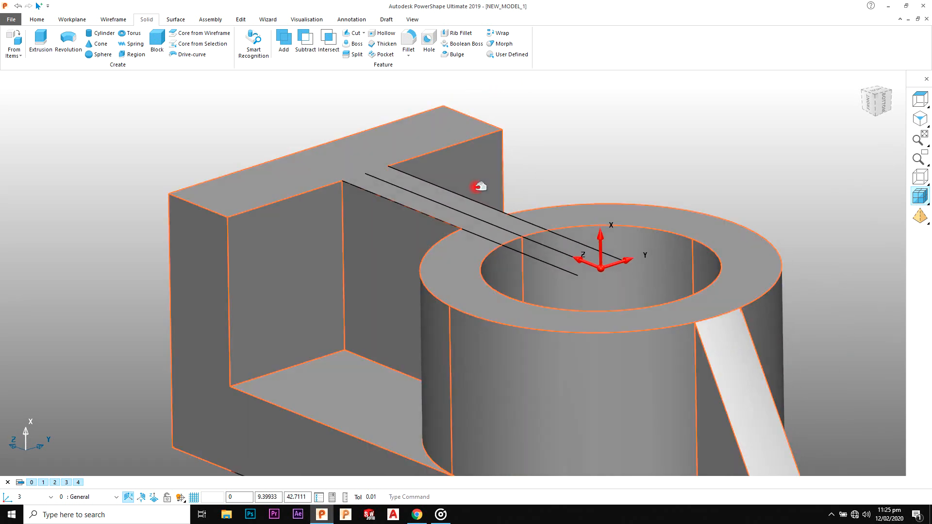
pyautogui.click(80, 22)
pyautogui.click(112, 18)
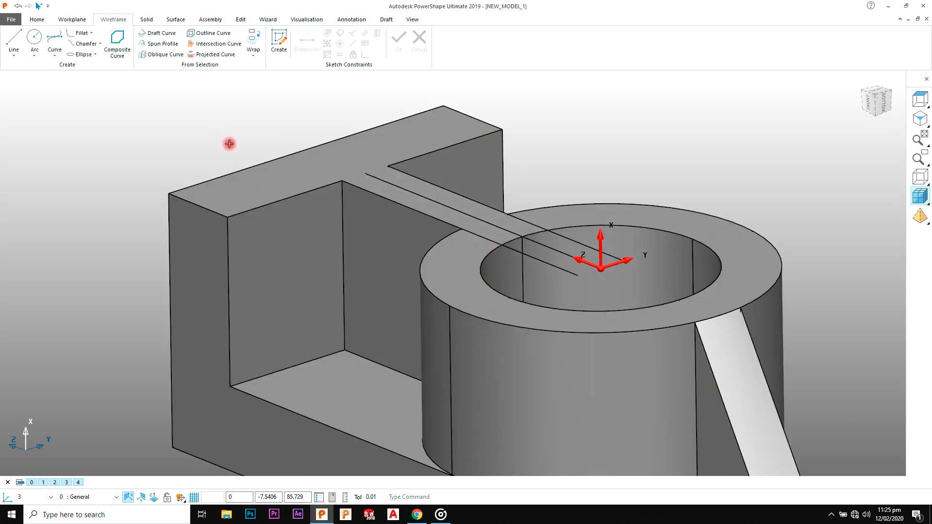
pyautogui.press('super+Tab')
pyautogui.click(226, 152)
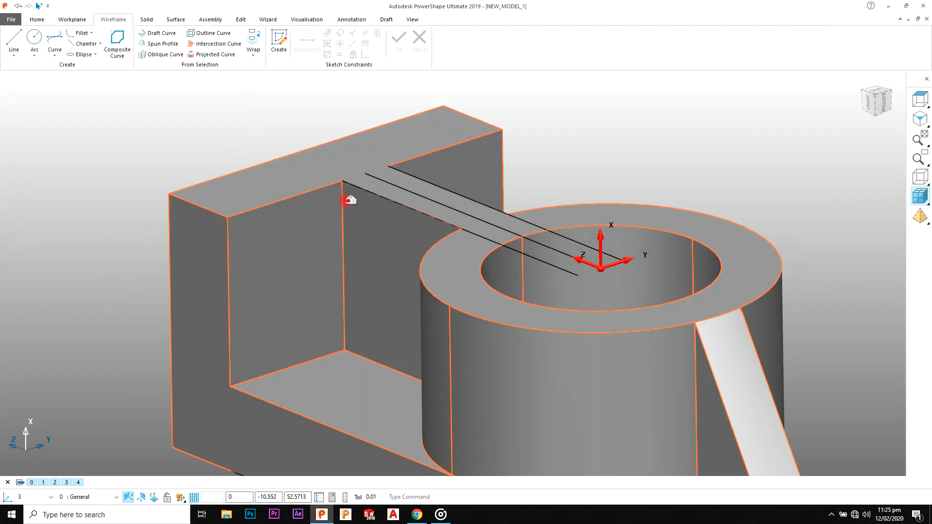
pyautogui.hotkey('alt', 'Tab')
pyautogui.hotkey('alt', 'Tab')
pyautogui.hotkey('alt', 'Tab')
pyautogui.hotkey('alt', 'Tab')
pyautogui.click(344, 208)
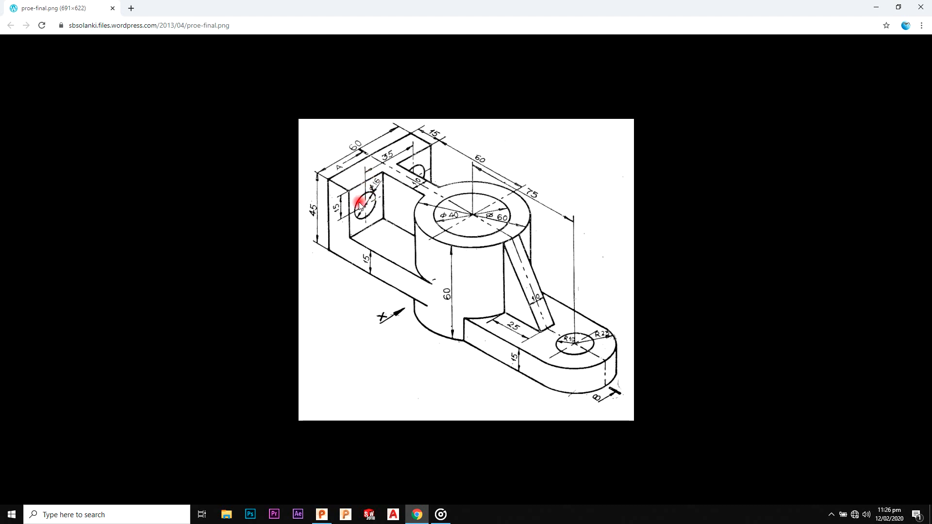
pyautogui.hotkey('alt', 'Tab')
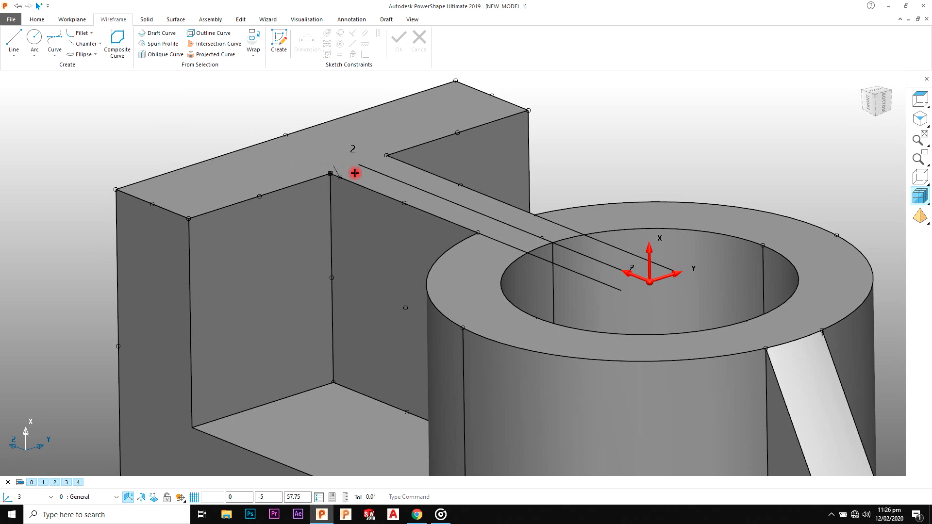
# - In wireframe display, draw a 15 mm vertical line down from the end of the web's centre line at the end plate
pyautogui.click(922, 175)
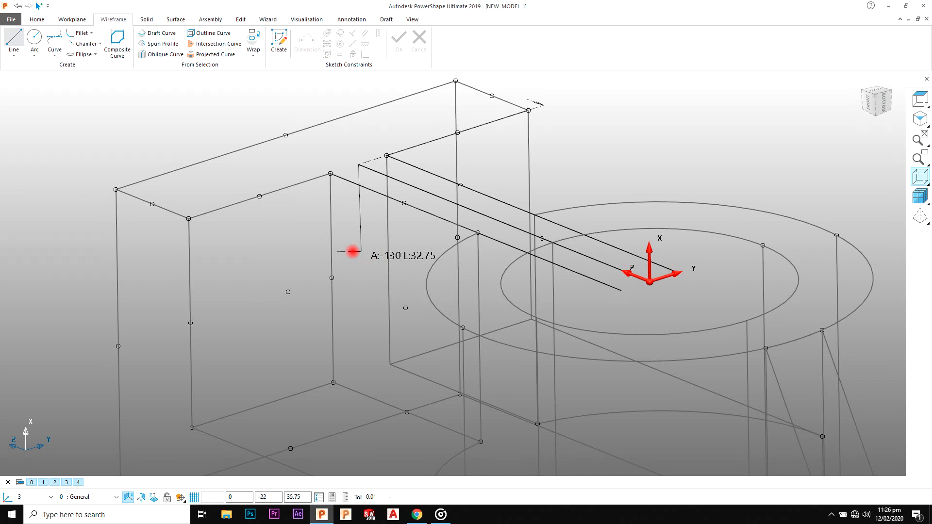
pyautogui.rightClick(626, 131)
pyautogui.click(631, 141)
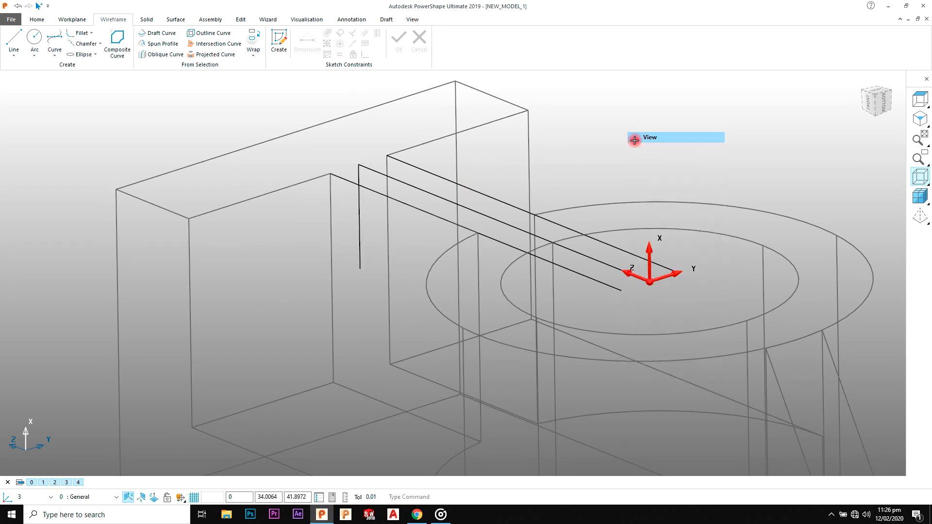
# - Move the 15 mm vertical line 17.5 mm along Y onto the end plate's inner face
pyautogui.click(359, 229)
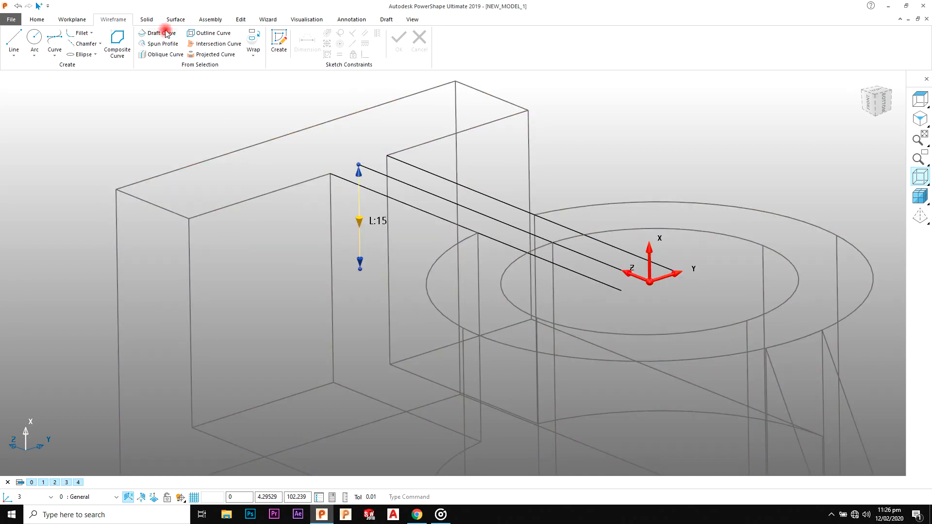
pyautogui.click(241, 21)
pyautogui.click(57, 44)
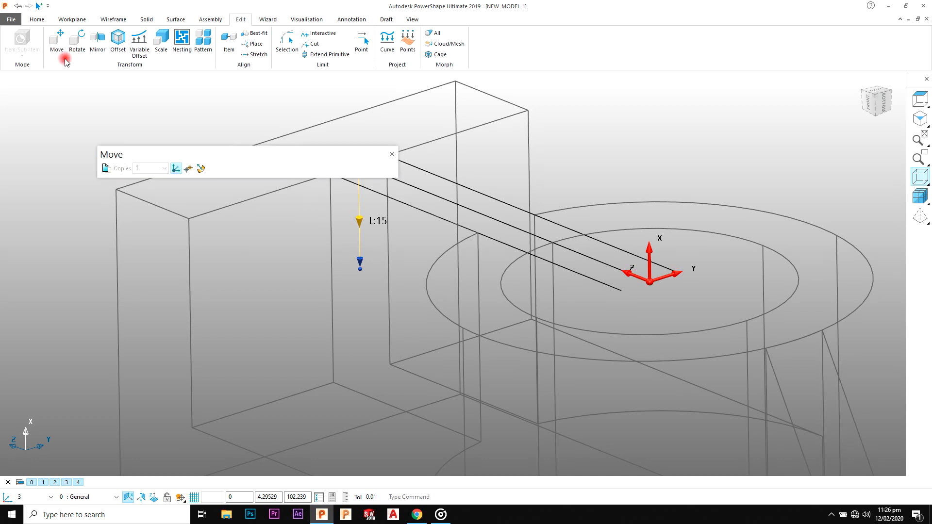
pyautogui.doubleClick(290, 168)
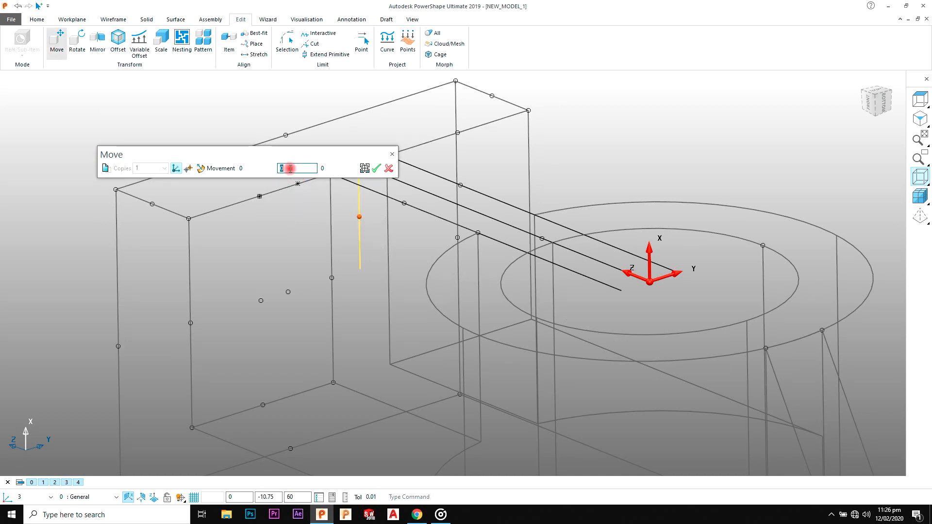
pyautogui.click(399, 182)
pyautogui.click(378, 170)
# - Draw a full circle in the XY plane, centred on the lower end of the moved line
pyautogui.moveTo(536, 253); pyautogui.dragTo(271, 291, button='middle')
pyautogui.moveTo(489, 280); pyautogui.dragTo(325, 254, button='middle')
pyautogui.scroll(3, 439, 247)
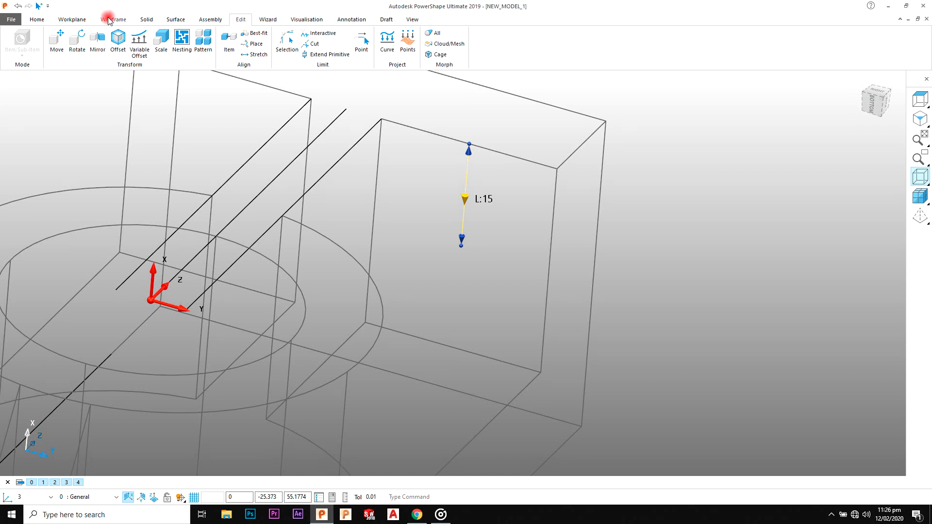
pyautogui.click(108, 20)
pyautogui.click(34, 39)
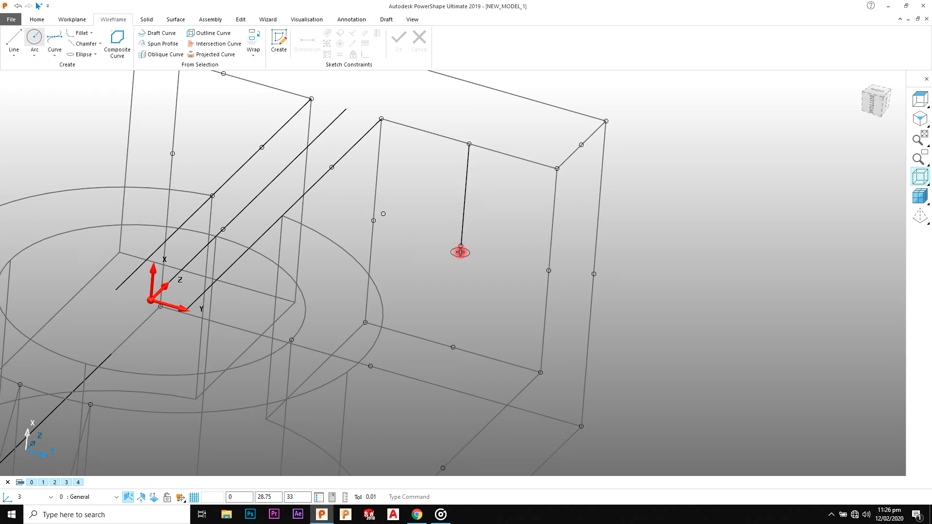
pyautogui.click(140, 500)
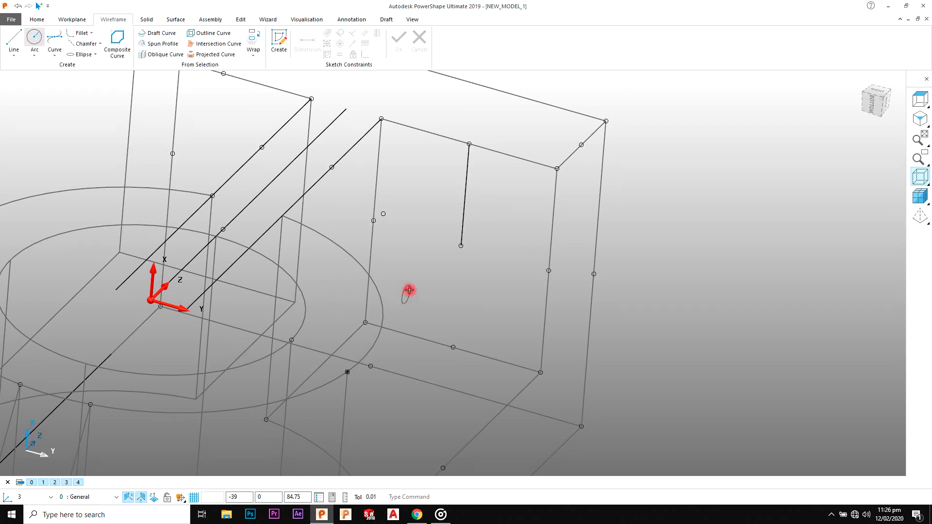
pyautogui.click(154, 501)
pyautogui.click(461, 245)
pyautogui.rightClick(734, 114)
pyautogui.click(745, 121)
# - Set the radius of the circle on the end plate's inner face to 8
pyautogui.scroll(3, 503, 280)
pyautogui.doubleClick(495, 225)
pyautogui.doubleClick(214, 174)
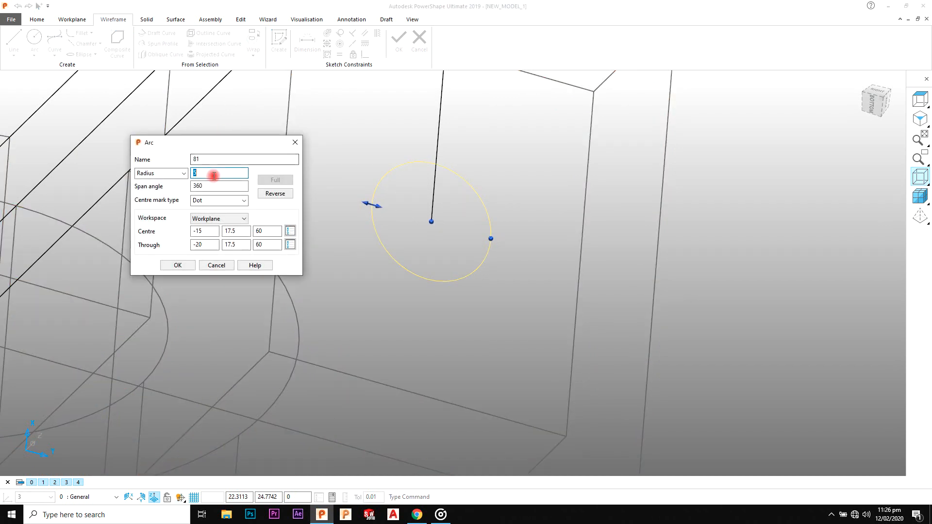
pyautogui.write('8')
pyautogui.press('Return')
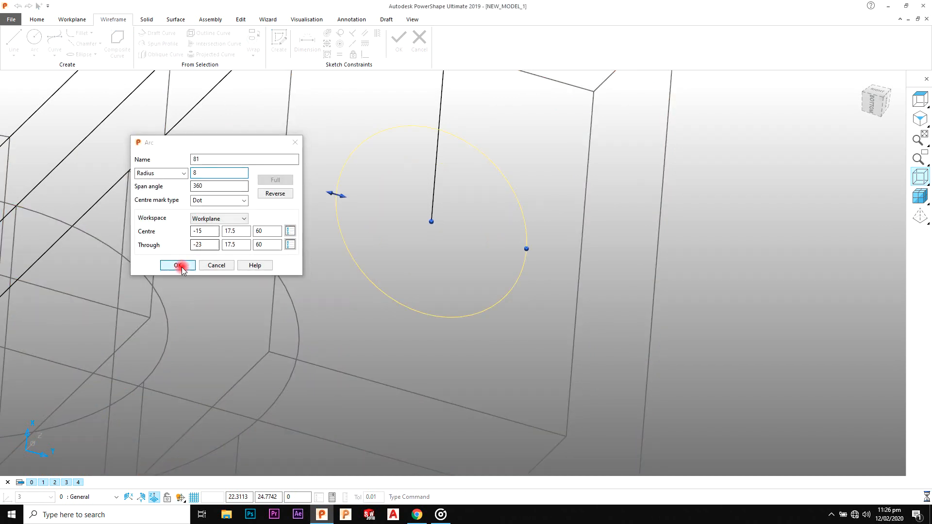
pyautogui.click(178, 265)
# - Mirror a copy of the circle about the ZX plane to the other side of the web
pyautogui.scroll(-5, 431, 216)
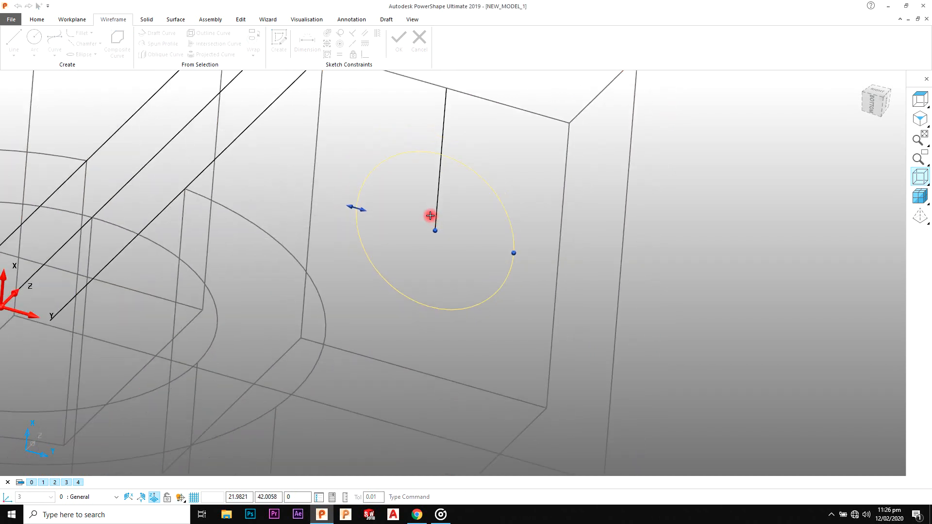
pyautogui.click(241, 20)
pyautogui.click(98, 40)
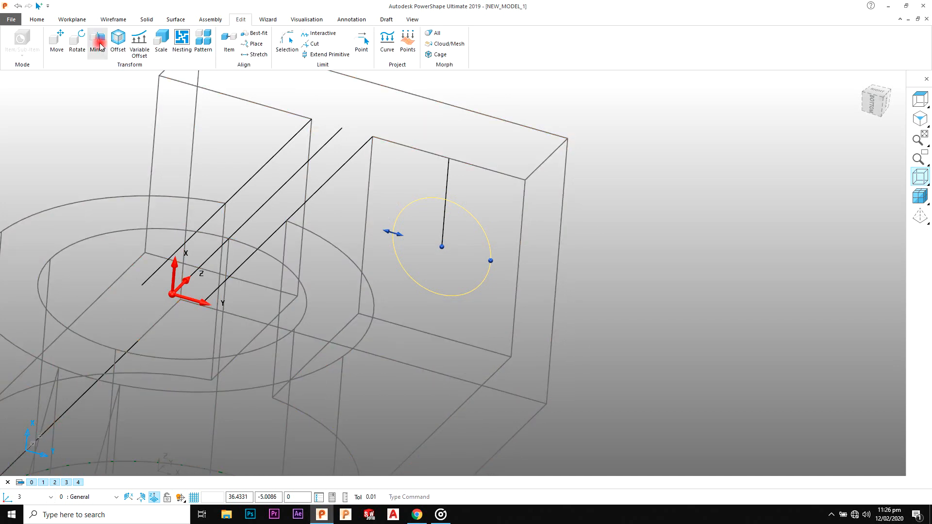
pyautogui.click(142, 170)
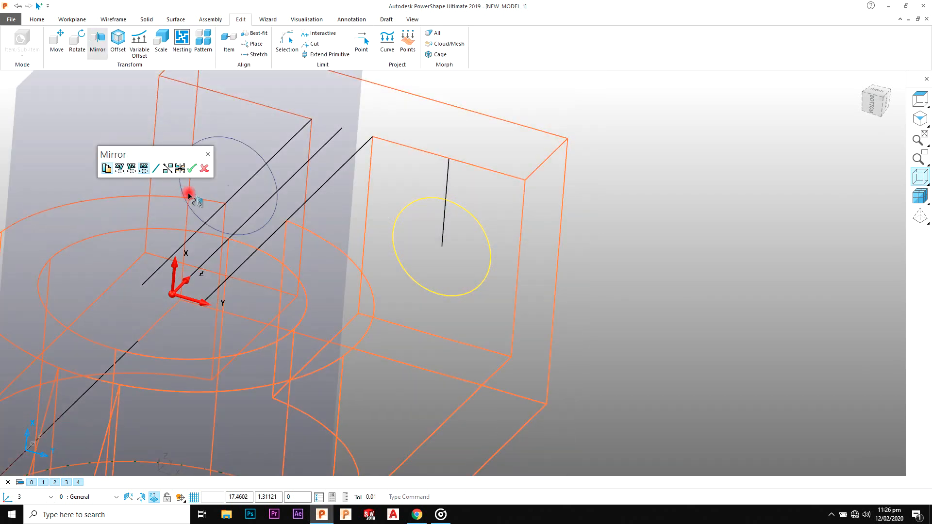
pyautogui.click(204, 169)
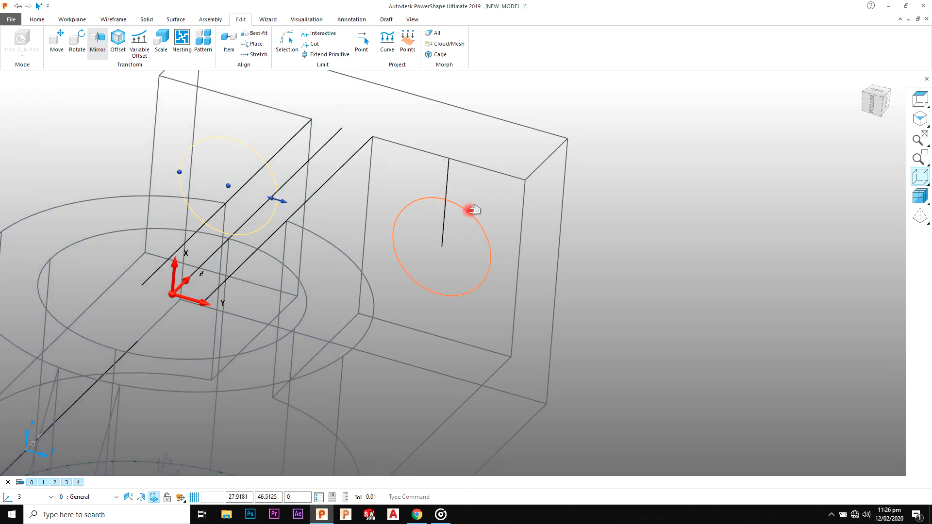
# - Extrude both circles together 50 mm through the end plate
pyautogui.keyDown('shift'); pyautogui.click(471, 210); pyautogui.keyUp('shift')
pyautogui.scroll(-2, 472, 222)
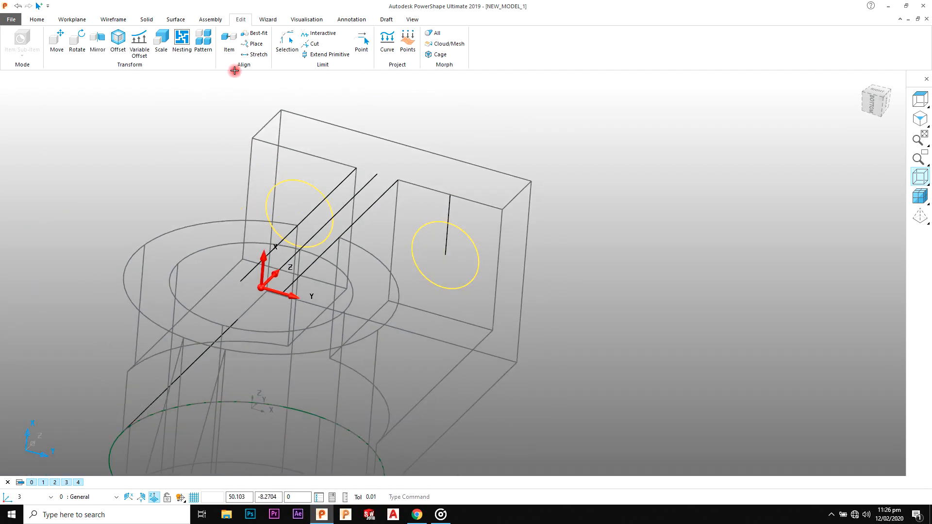
pyautogui.click(146, 20)
pyautogui.click(47, 43)
pyautogui.click(34, 112)
pyautogui.click(79, 113)
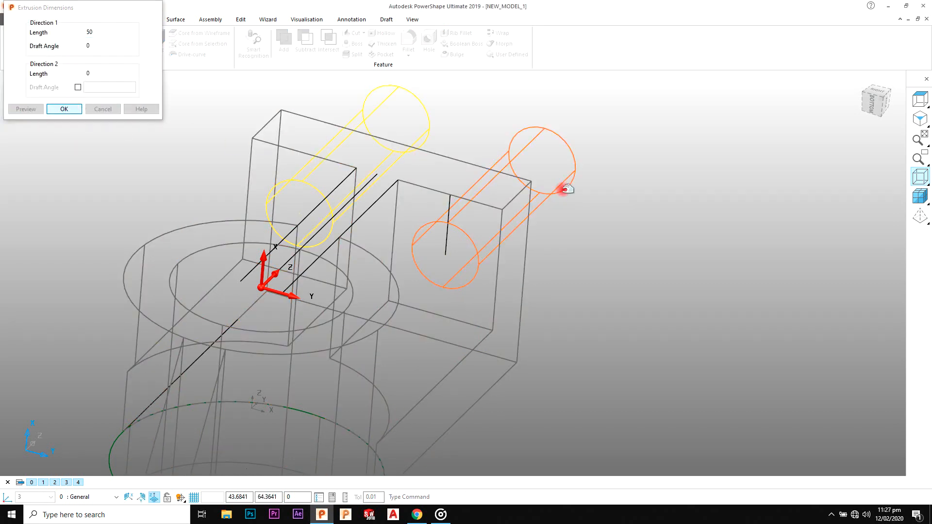
# - Shade the model and subtract both extruded cylinders from the bracket to cut the two end plate holes
pyautogui.click(921, 198)
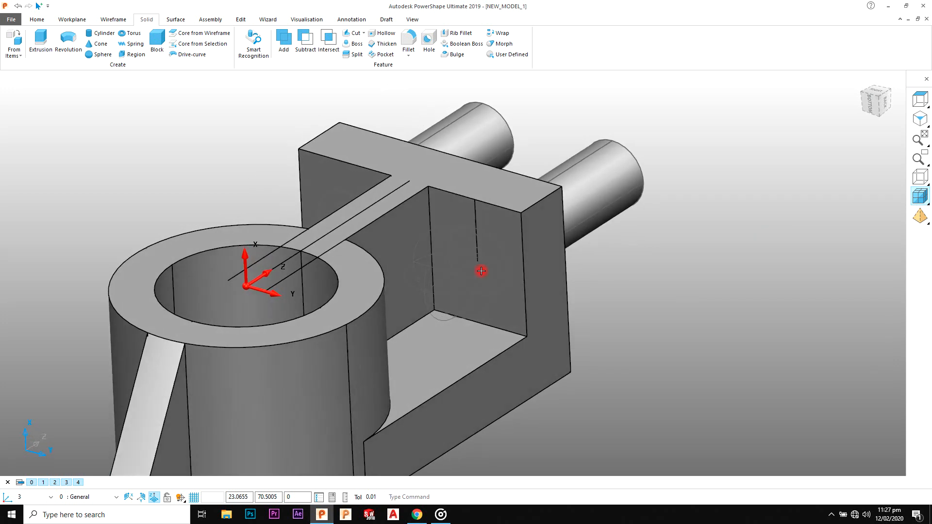
pyautogui.click(601, 178)
pyautogui.keyDown('shift'); pyautogui.click(477, 135); pyautogui.keyUp('shift')
pyautogui.click(308, 51)
pyautogui.click(642, 152)
# - Inspect the whole bracket from the rib side and compare it with the reference drawing
pyautogui.scroll(-8, 578, 214)
pyautogui.moveTo(428, 268); pyautogui.dragTo(507, 261, button='middle')
pyautogui.scroll(3, 547, 295)
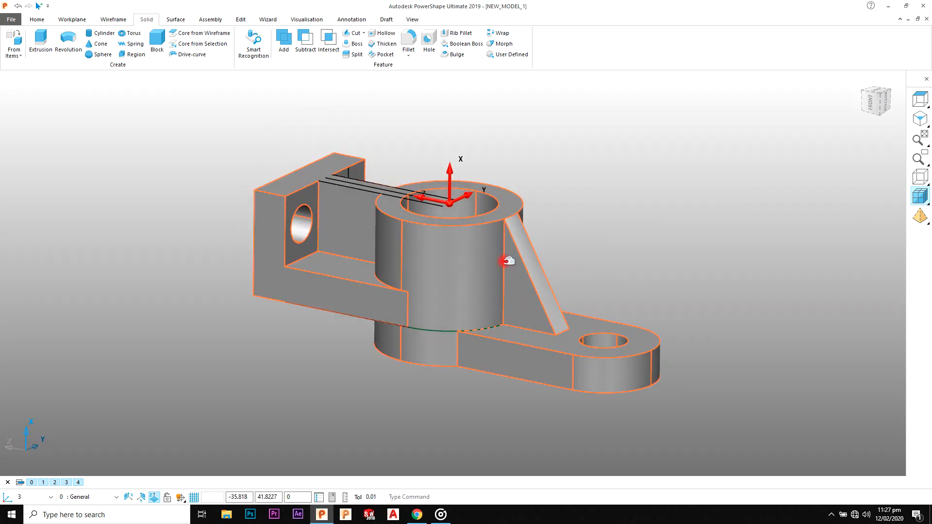
pyautogui.hotkey('alt', 'Tab')
pyautogui.hotkey('alt', 'Tab')
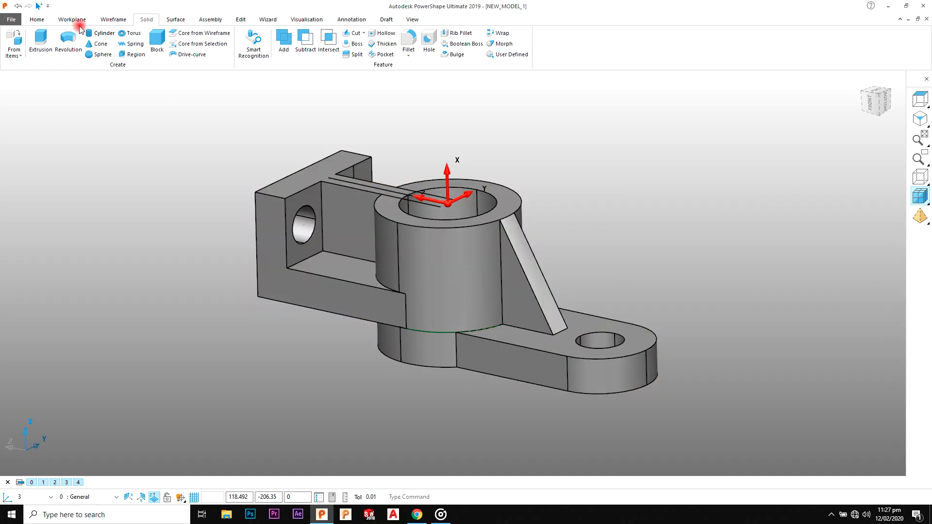
pyautogui.click(42, 21)
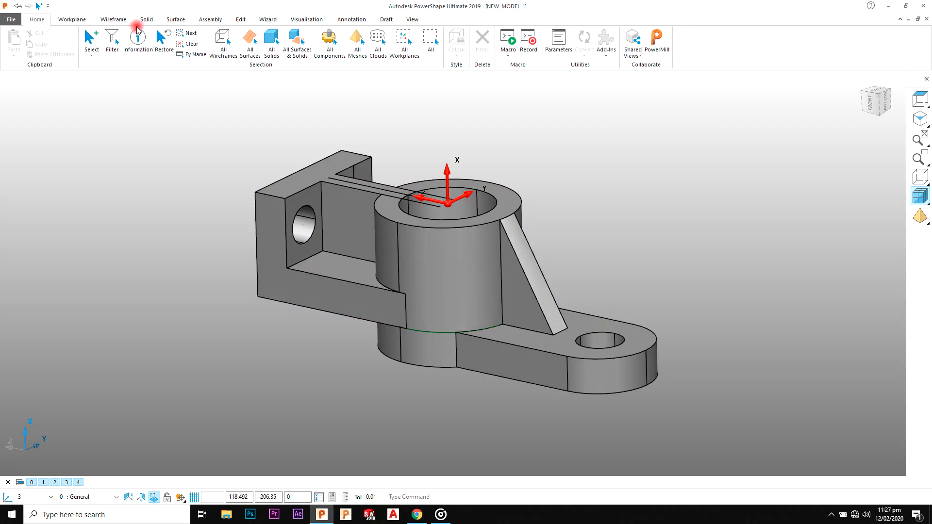
# - Delete all leftover wireframe geometry and Workplane 3 at the top of the cylindrical boss
pyautogui.click(223, 42)
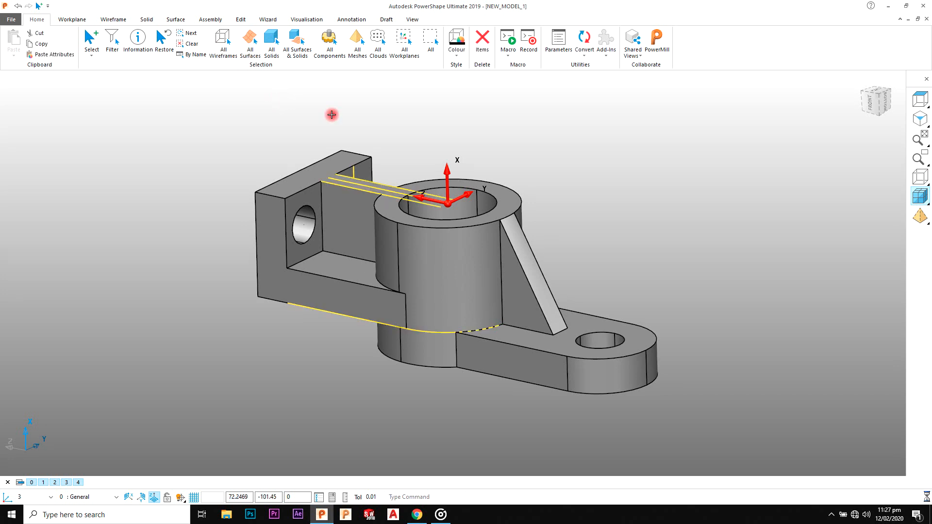
pyautogui.click(284, 102)
pyautogui.scroll(3, 456, 179)
pyautogui.click(443, 214)
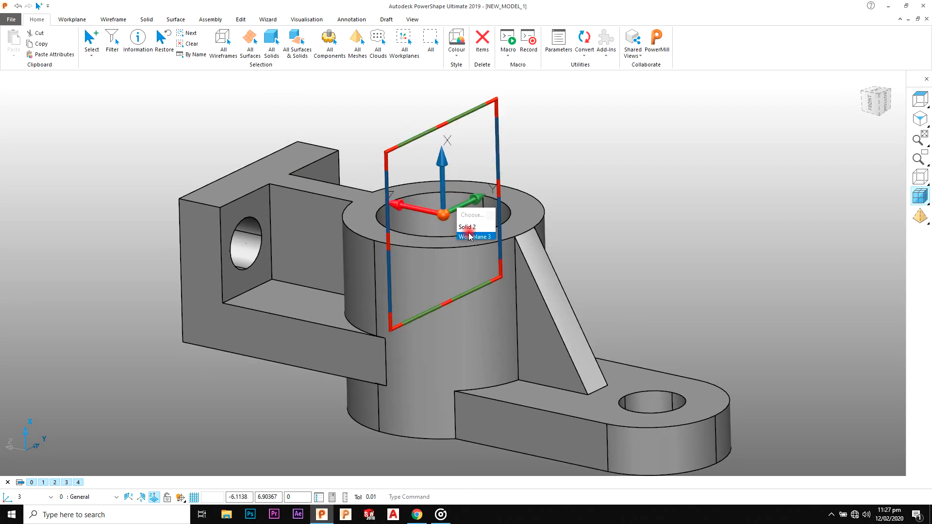
pyautogui.click(474, 238)
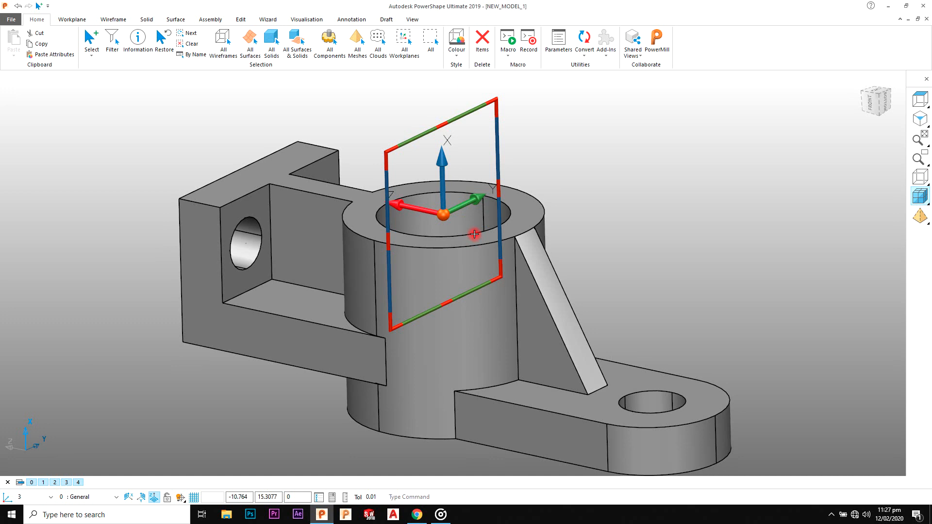
pyautogui.press('Delete')
# - Colour the whole bracket solid orange, clear the selection and view the finished part from above
pyautogui.moveTo(653, 181); pyautogui.dragTo(323, 367)
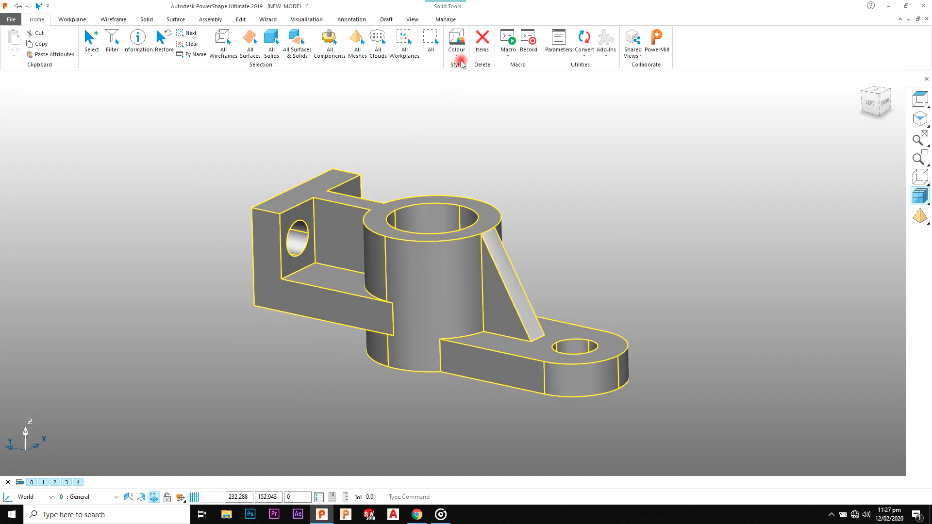
pyautogui.click(457, 57)
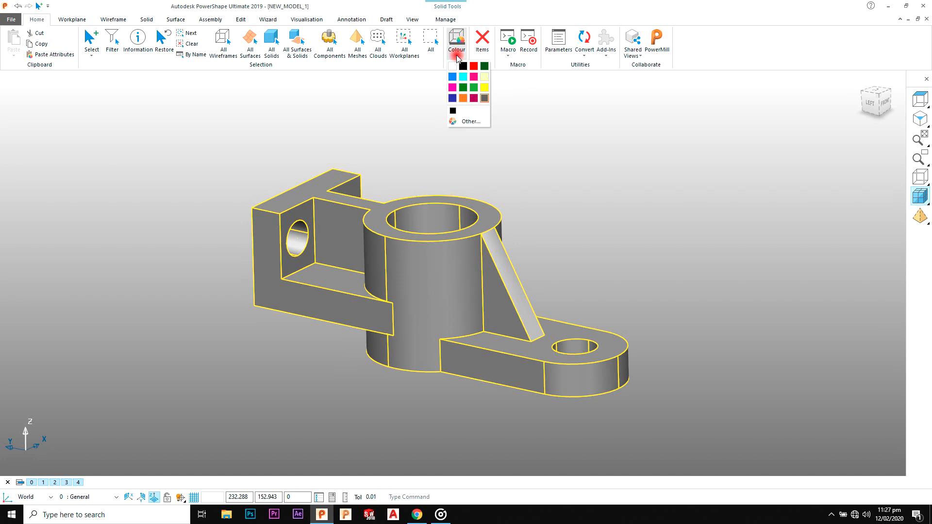
pyautogui.click(465, 100)
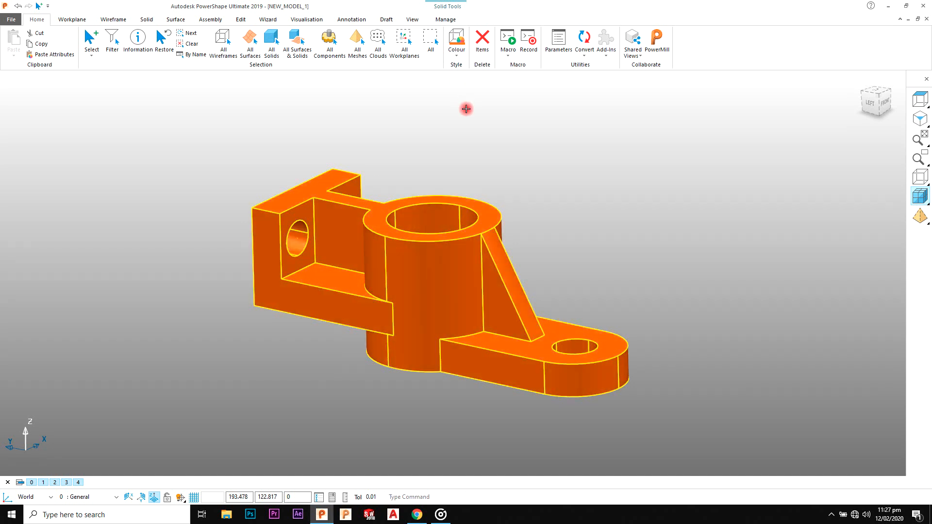
pyautogui.click(494, 146)
pyautogui.scroll(2, 475, 244)
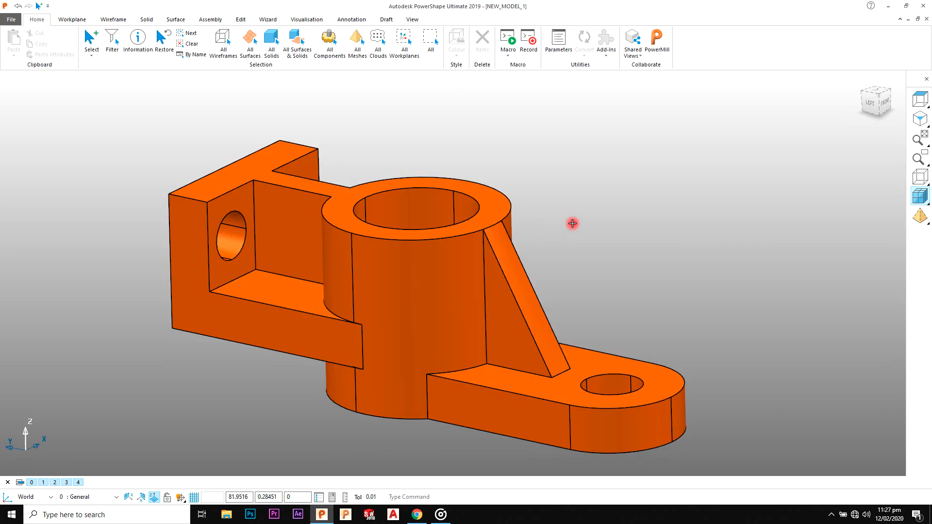
pyautogui.moveTo(589, 221); pyautogui.dragTo(562, 224, button='middle')
pyautogui.moveTo(614, 211)
pyautogui.mouseDown(button='middle')
pyautogui.moveTo(601, 208)
pyautogui.moveTo(616, 208)
pyautogui.mouseUp(button='middle')
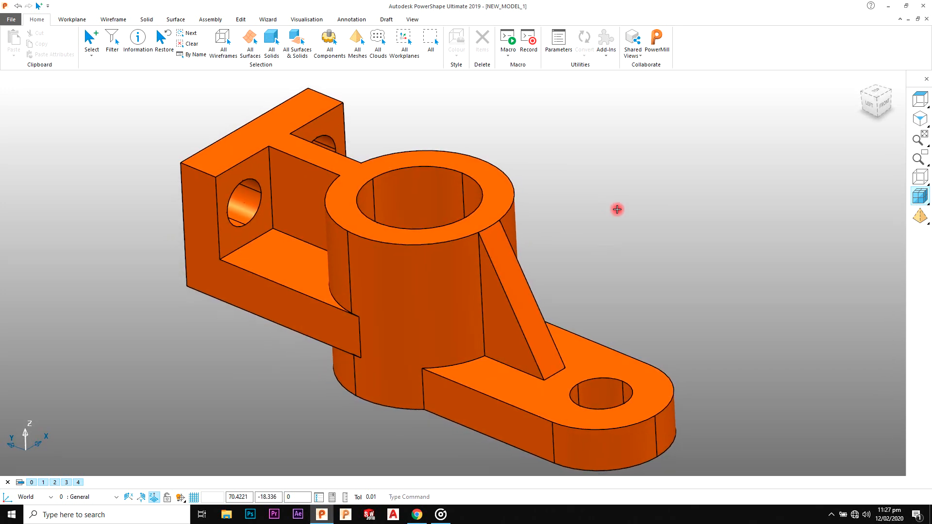